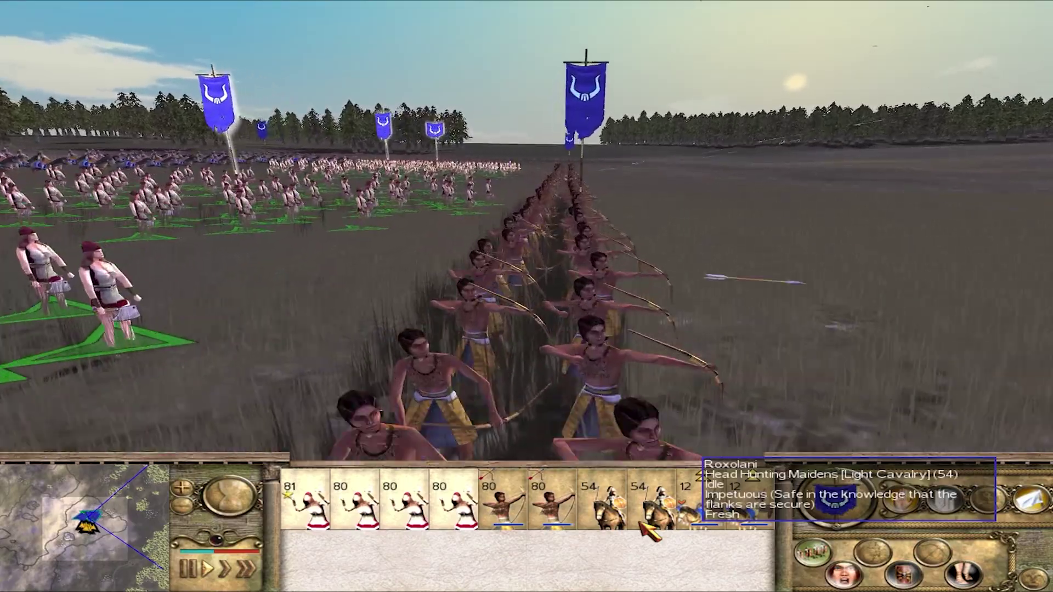
key("Up")
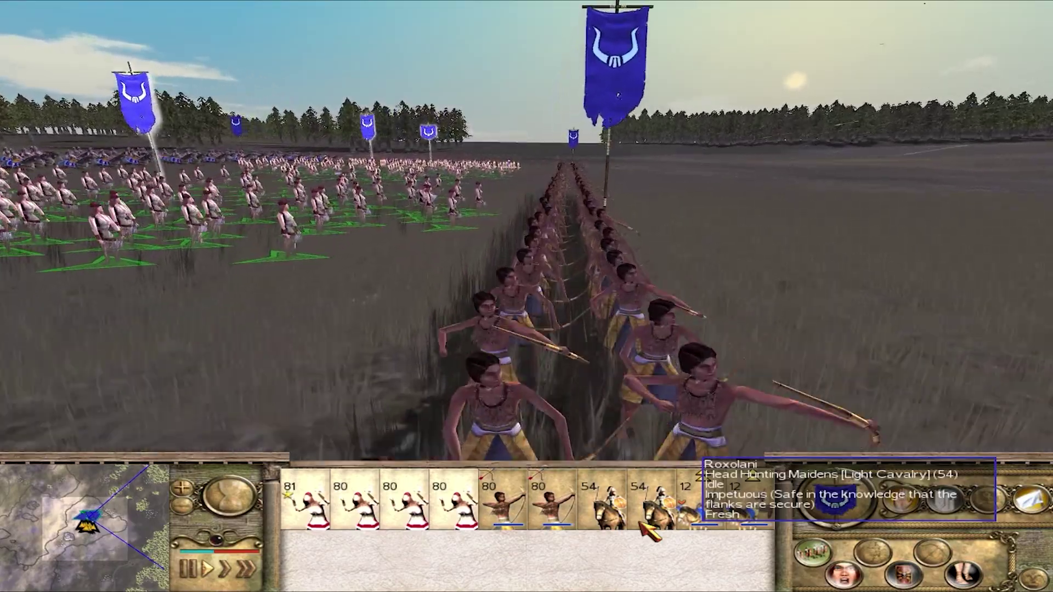
key("Up")
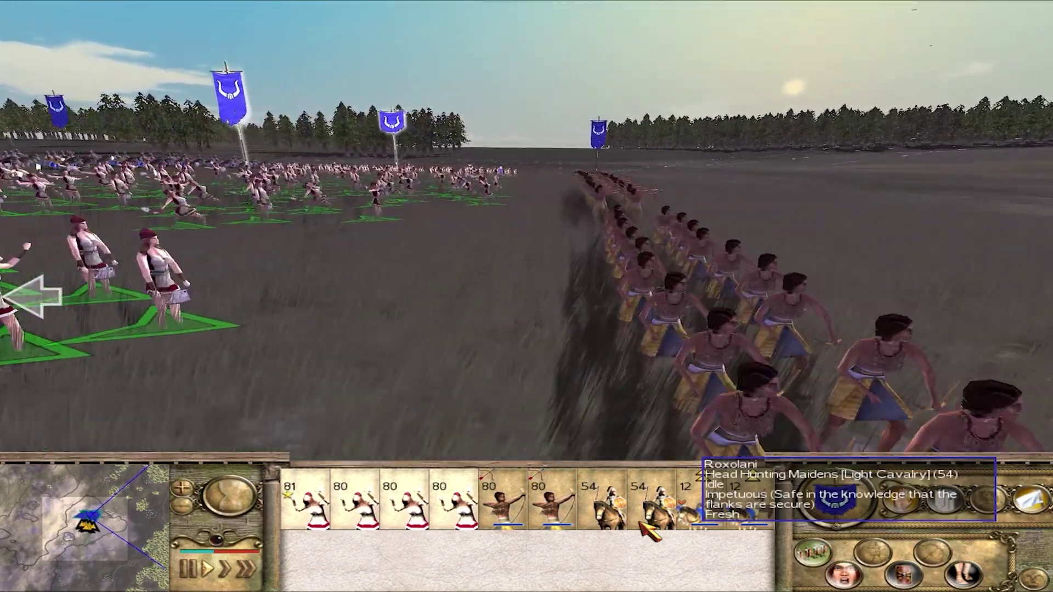
key("Up")
mouse_move(1, 215)
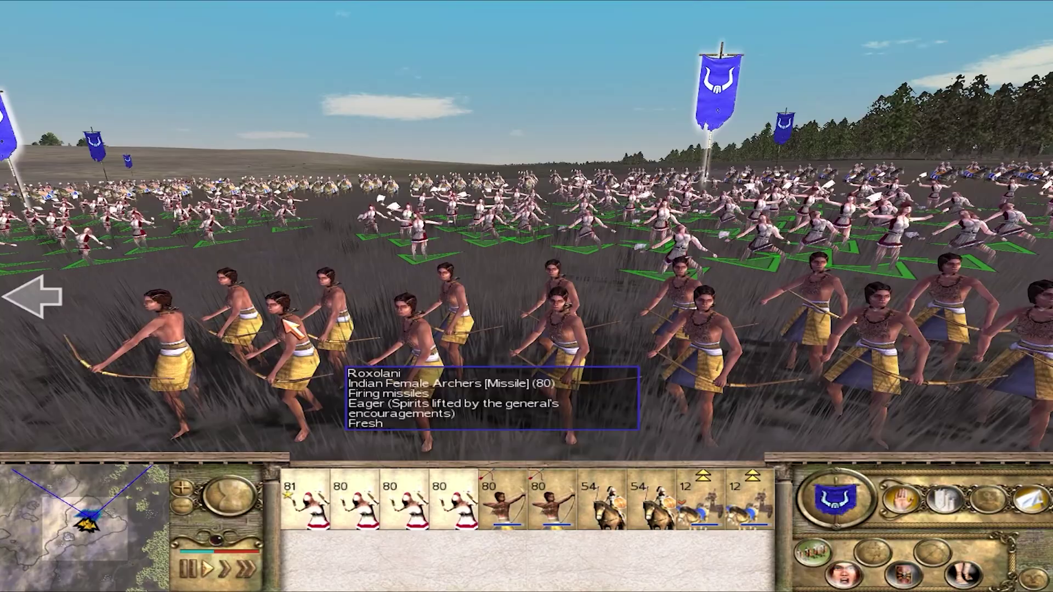
scroll(3, 214, "down", 5)
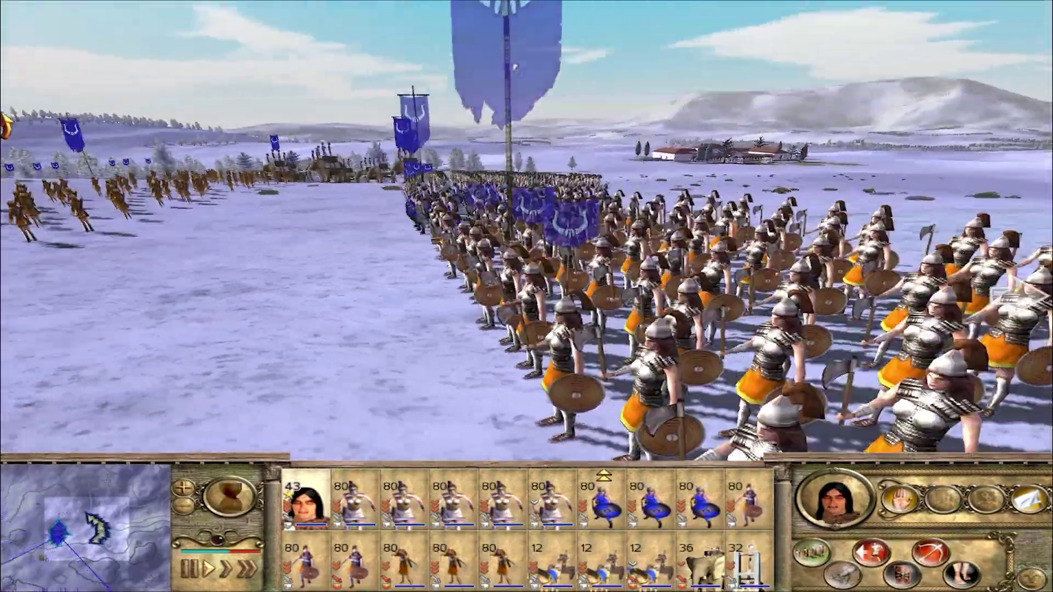
mouse_move(2, 219)
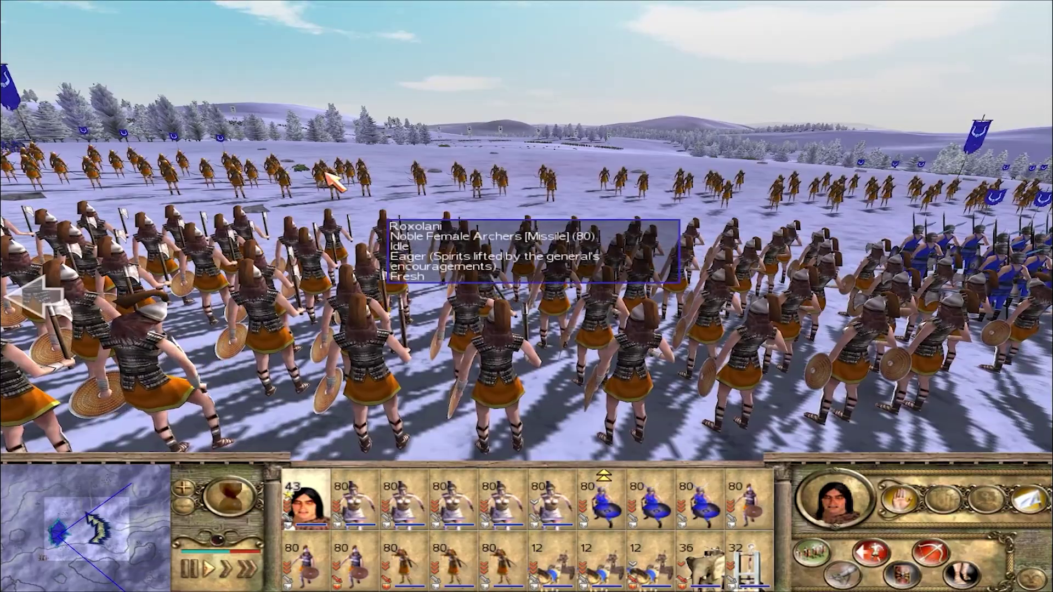
key("a")
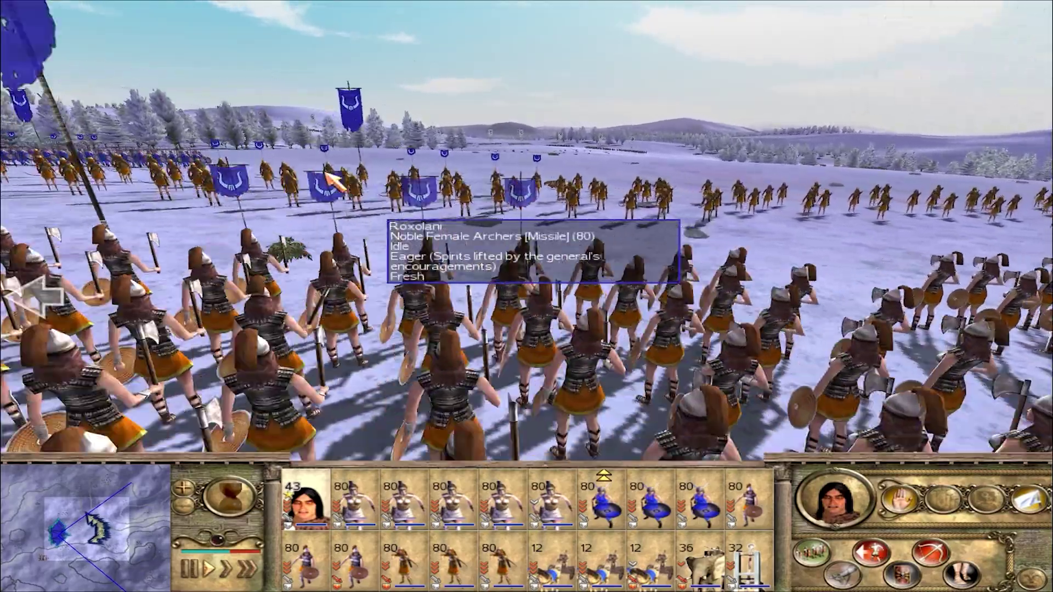
key("s")
key("s")
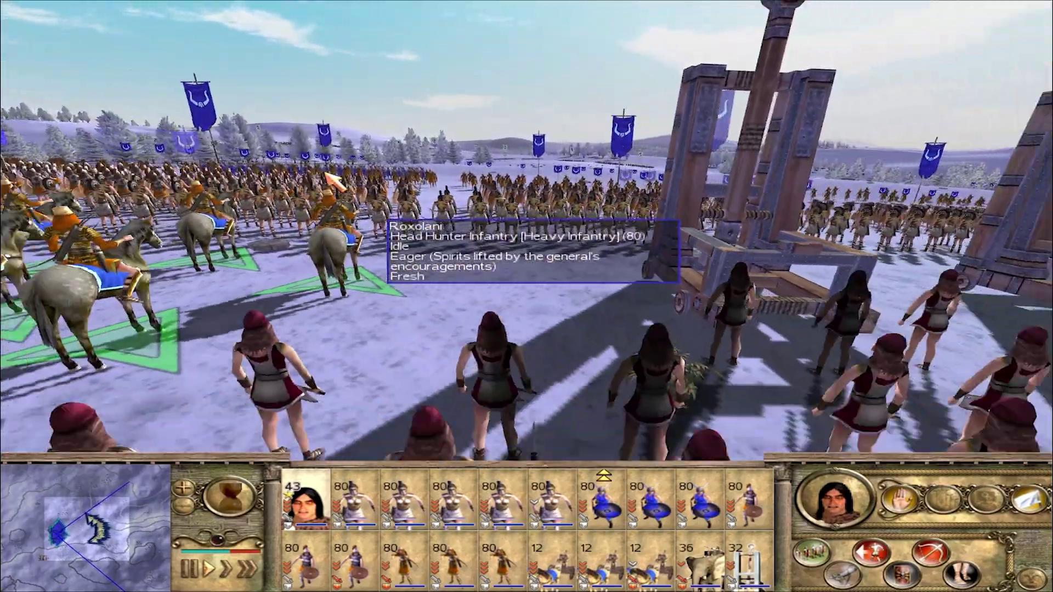
left_click(559, 327)
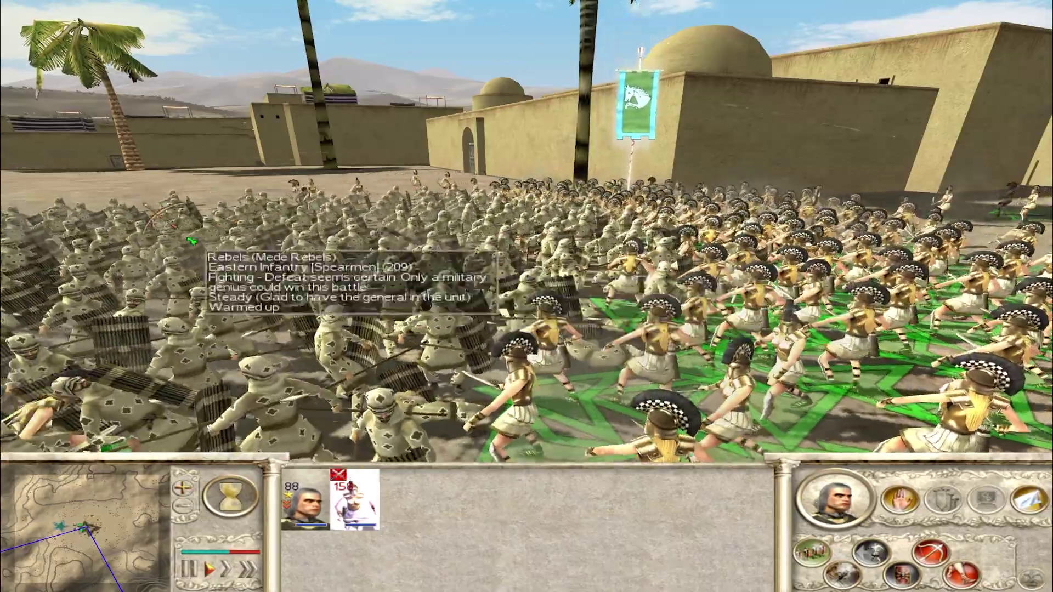
key("q")
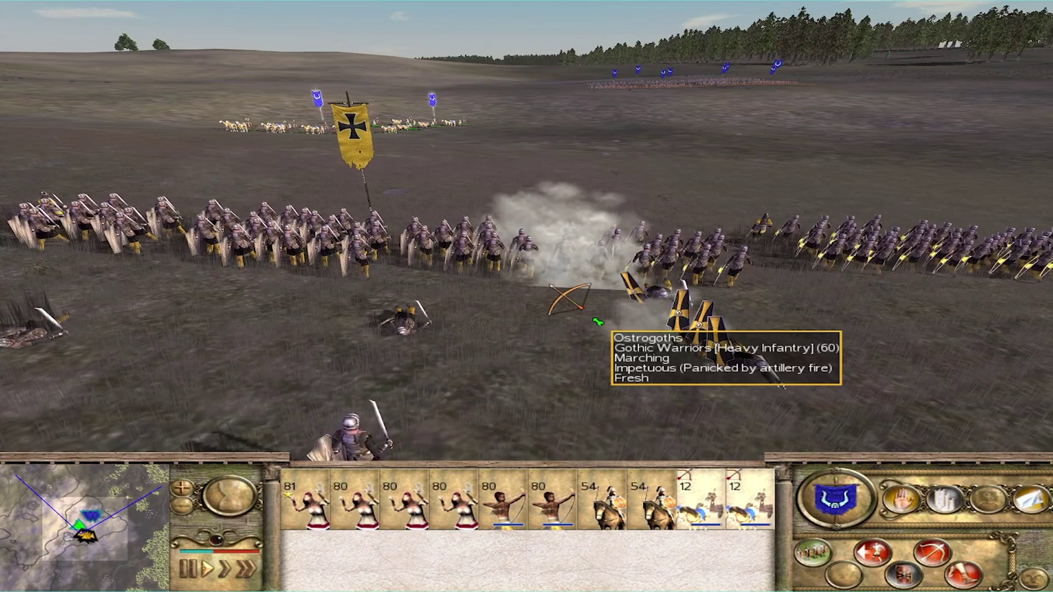
key("e")
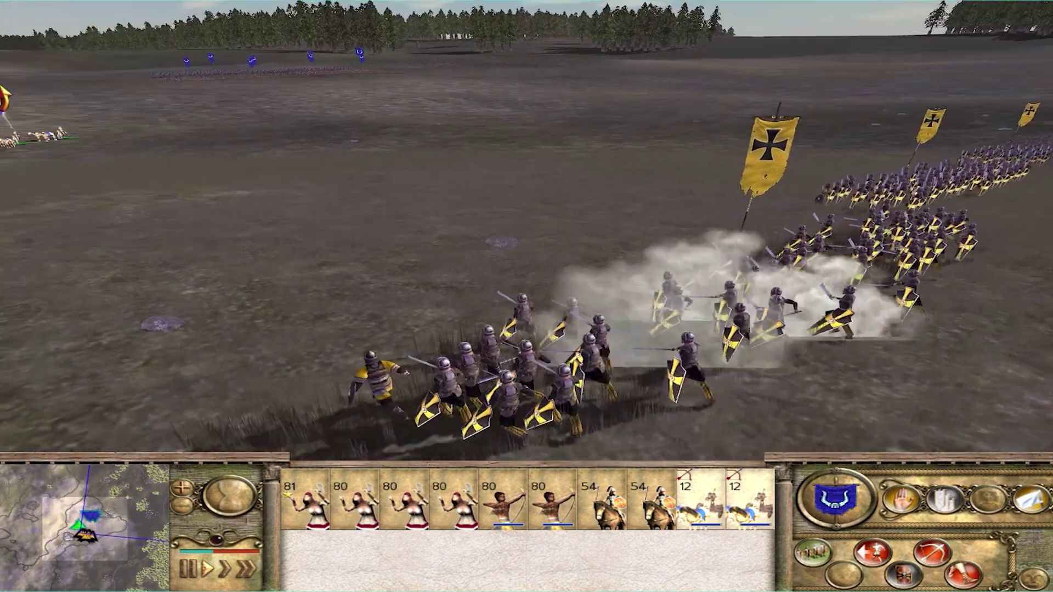
scroll(557, 183, "down", 5)
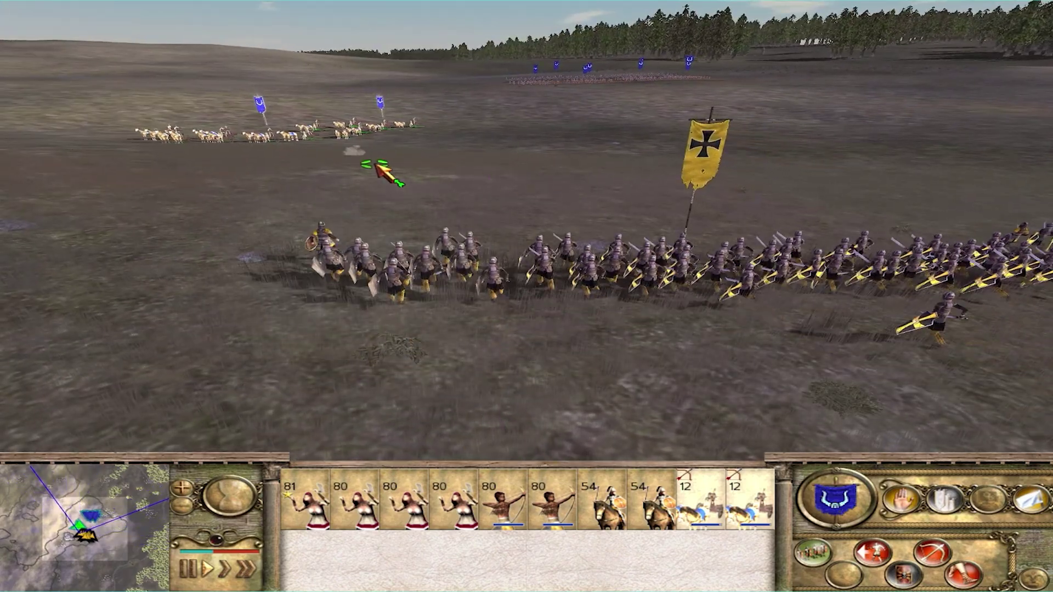
double_click(715, 512)
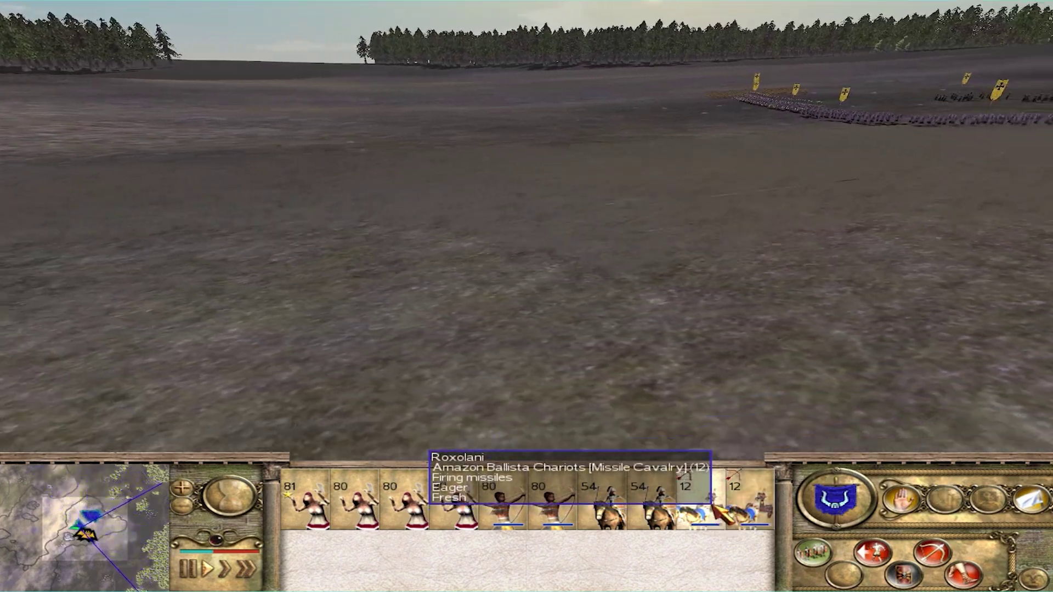
double_click(700, 499)
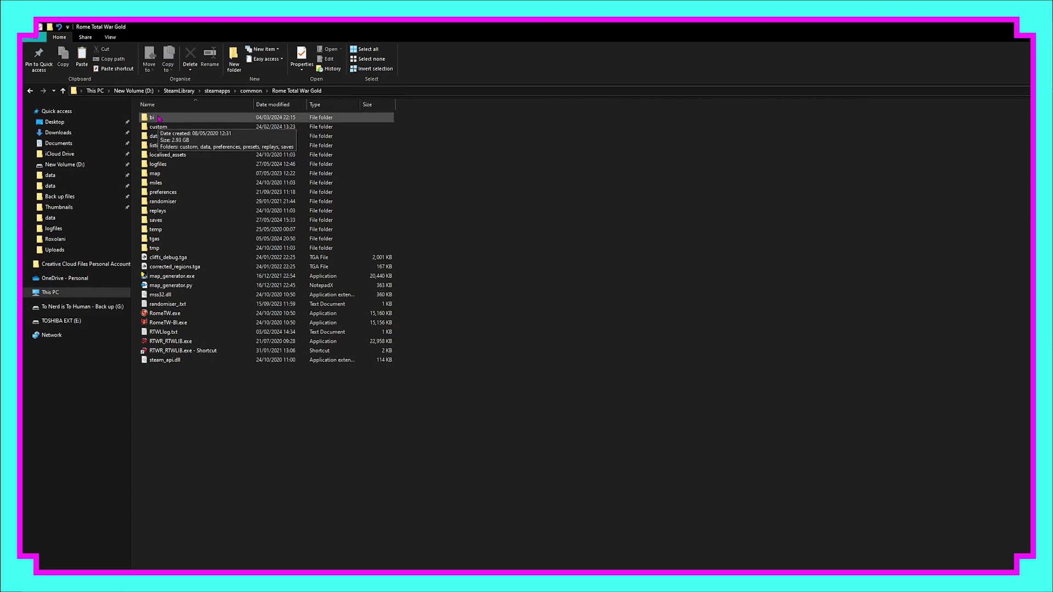
Open export_descr_unit.txt from the bi\data folder of Rome Total War Gold
double_click(158, 117)
double_click(166, 127)
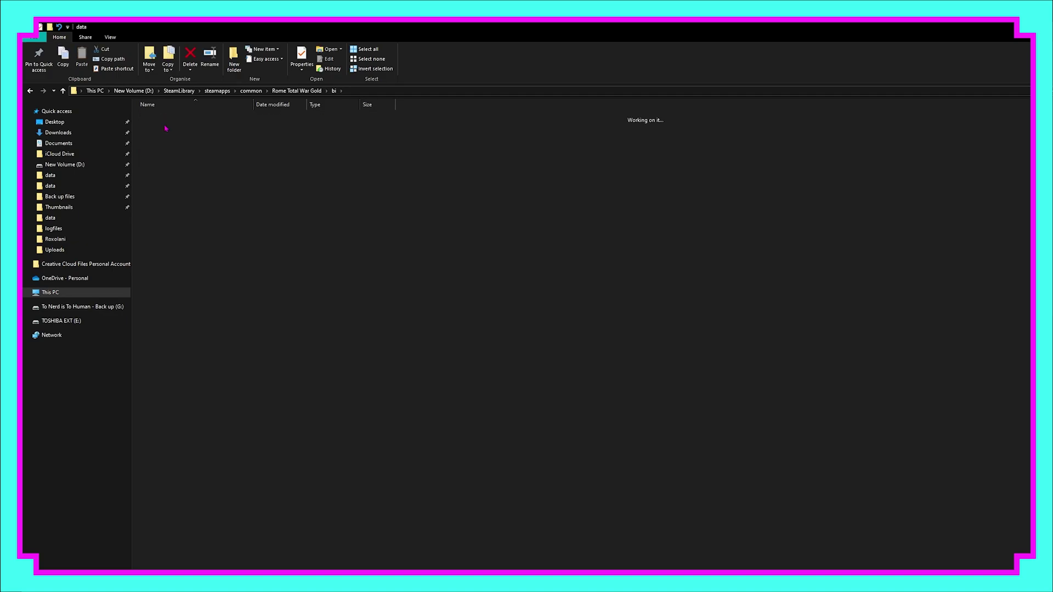
scroll(273, 354, "down", 12)
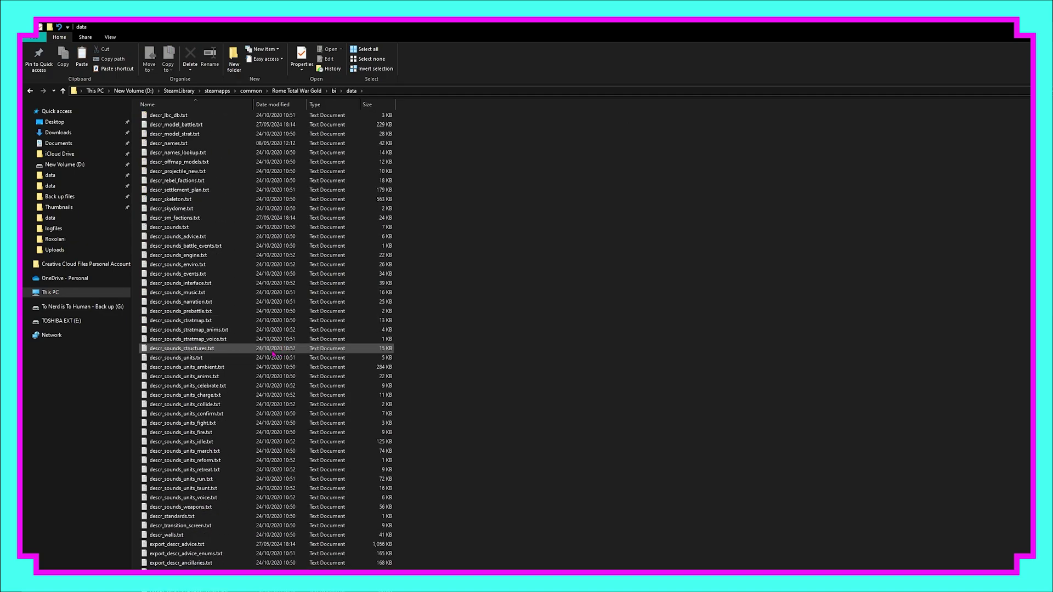
scroll(273, 352, "down", 4)
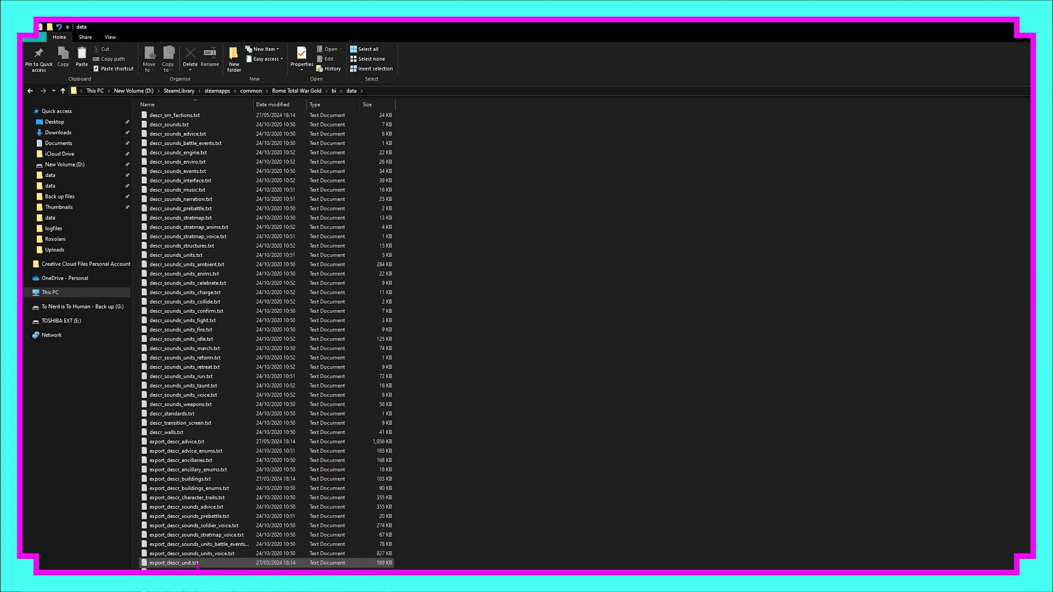
left_click(197, 564)
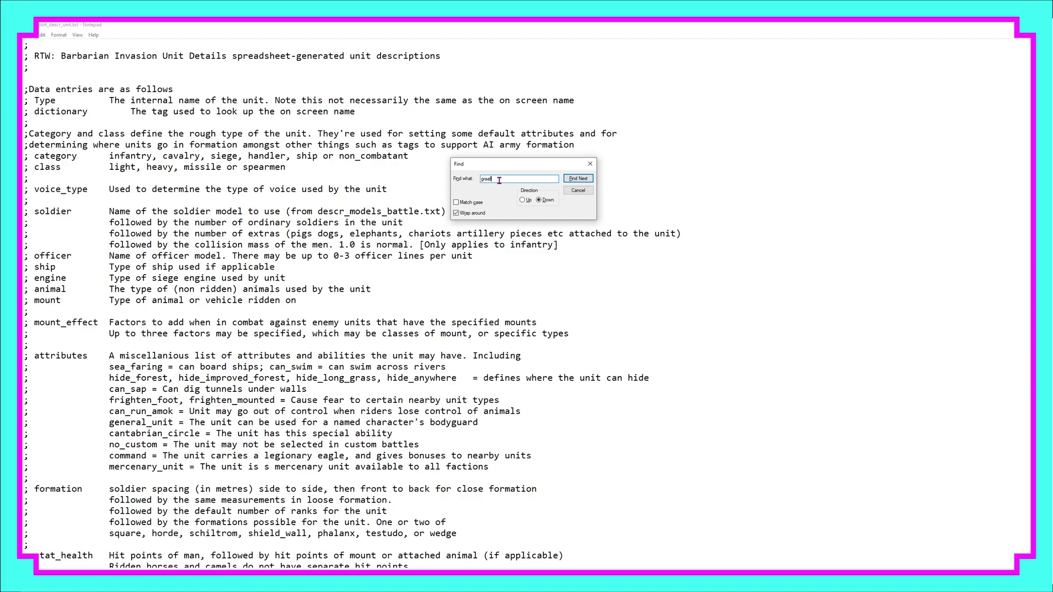
Find "graal" in the Barbarian Invasion unit file and copy the whole graal knights entry, from its type line through ownership
left_click(578, 179)
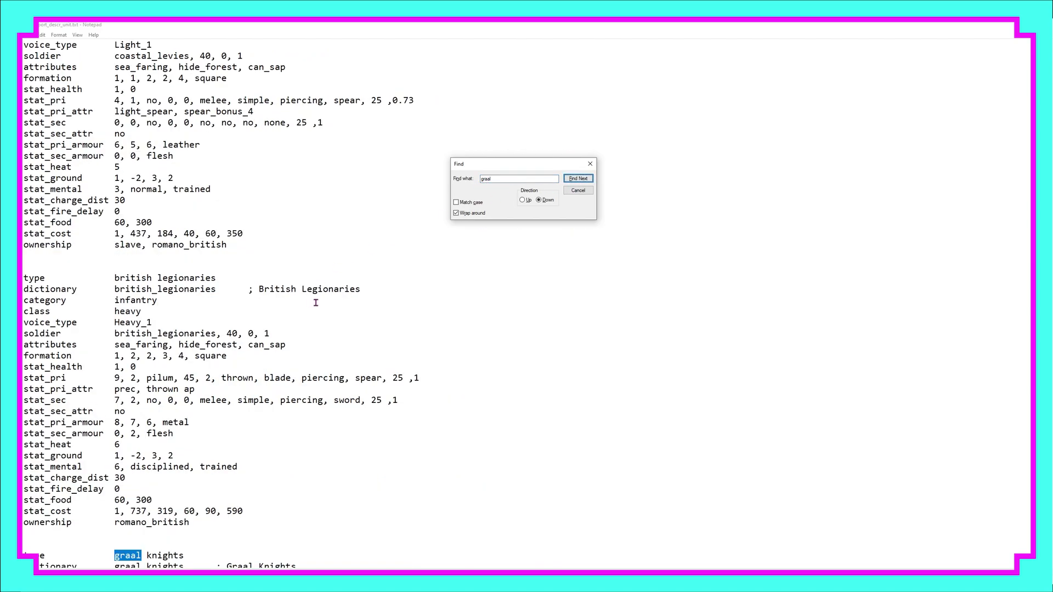
scroll(316, 303, "down", 5)
scroll(329, 362, "down", 5)
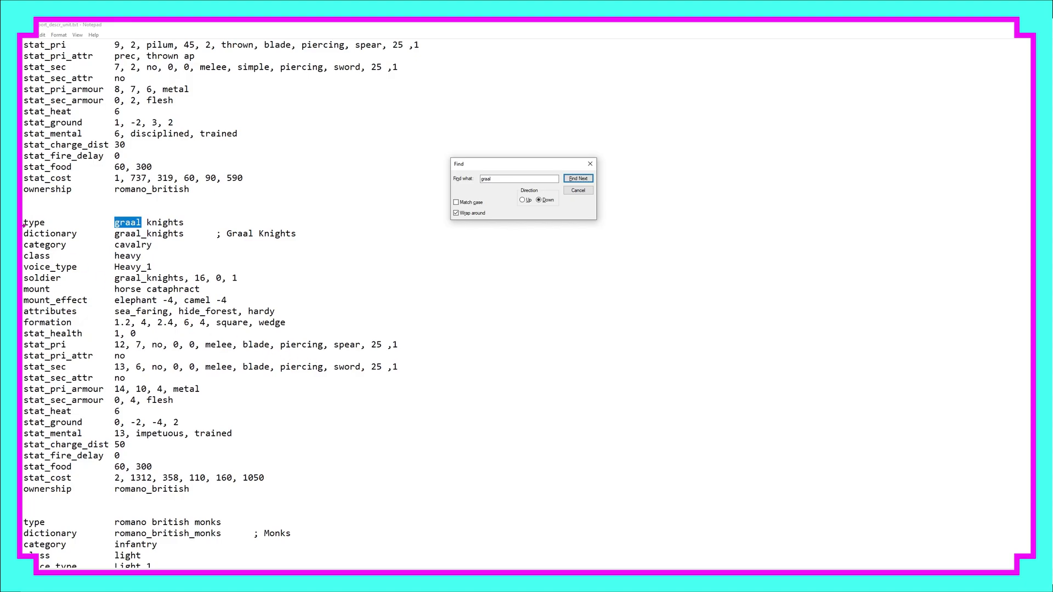
left_click_drag(24, 223, 192, 489)
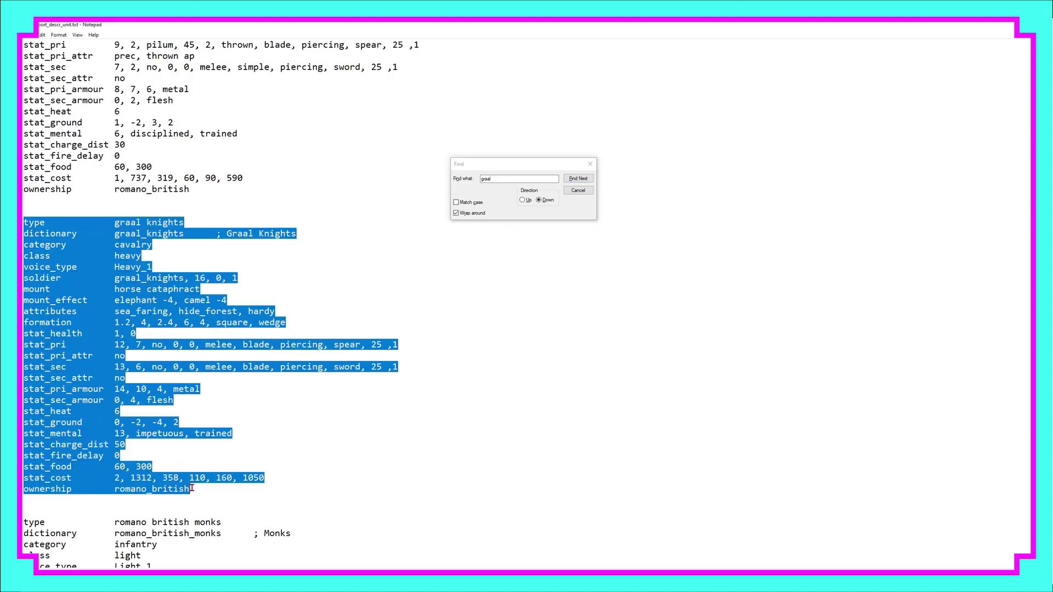
right_click(79, 281)
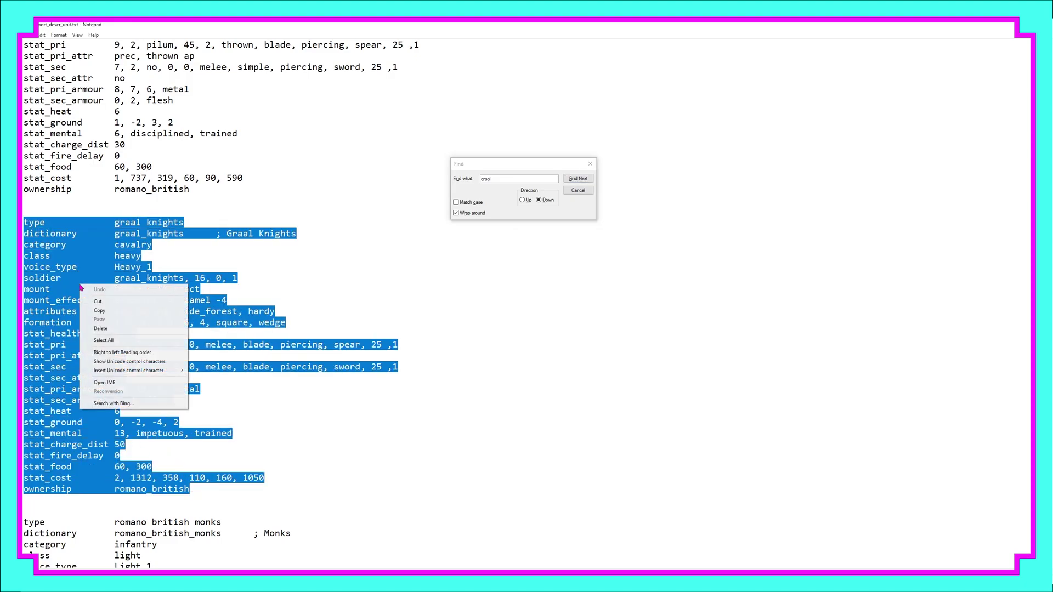
left_click(93, 312)
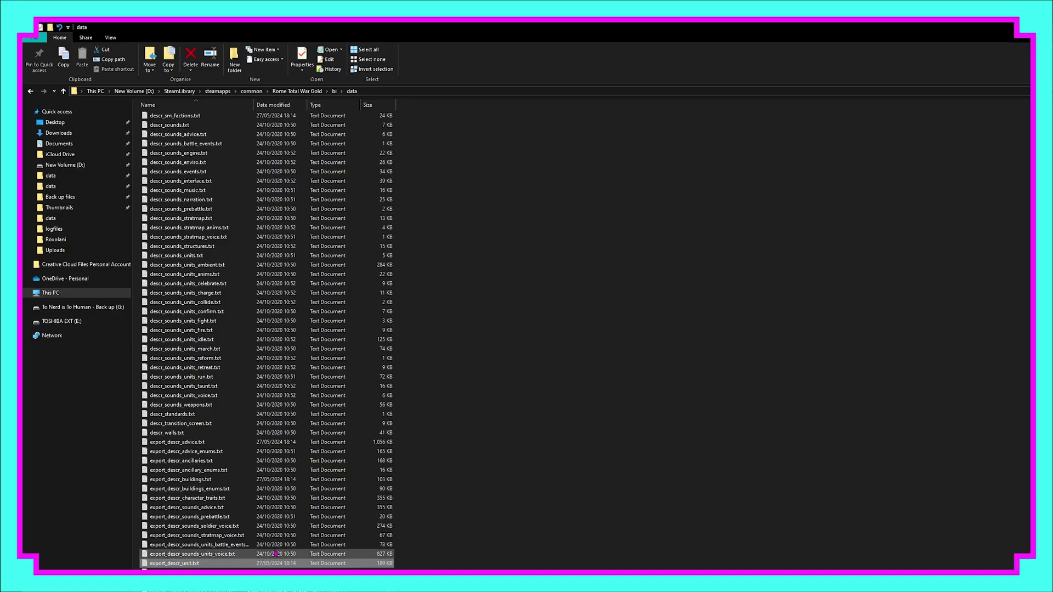
Go back to the Rome Total War Gold folder and open export_descr_unit.txt from its own data folder
left_click(299, 92)
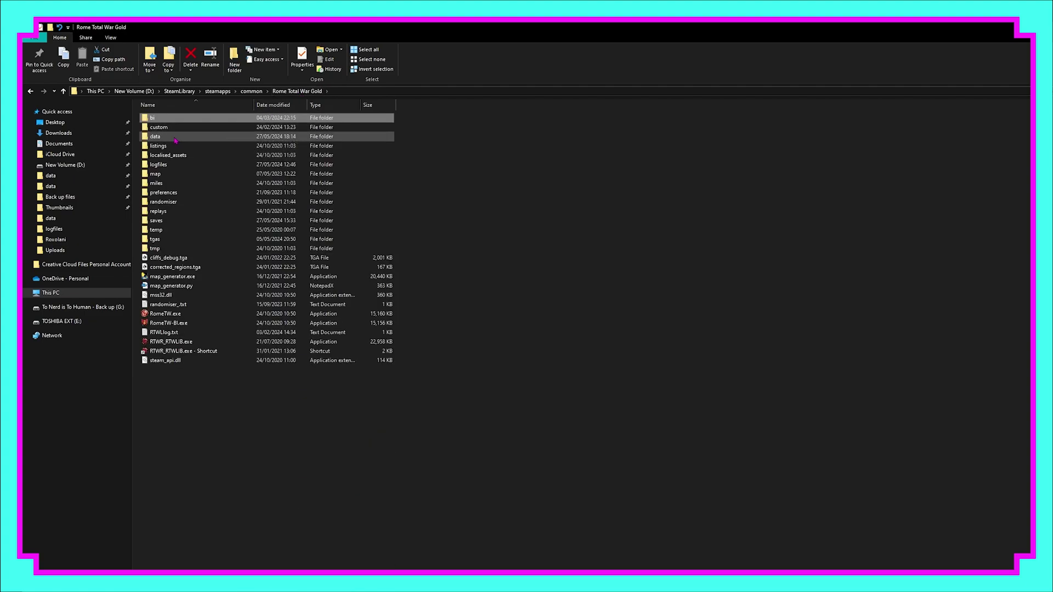
double_click(176, 140)
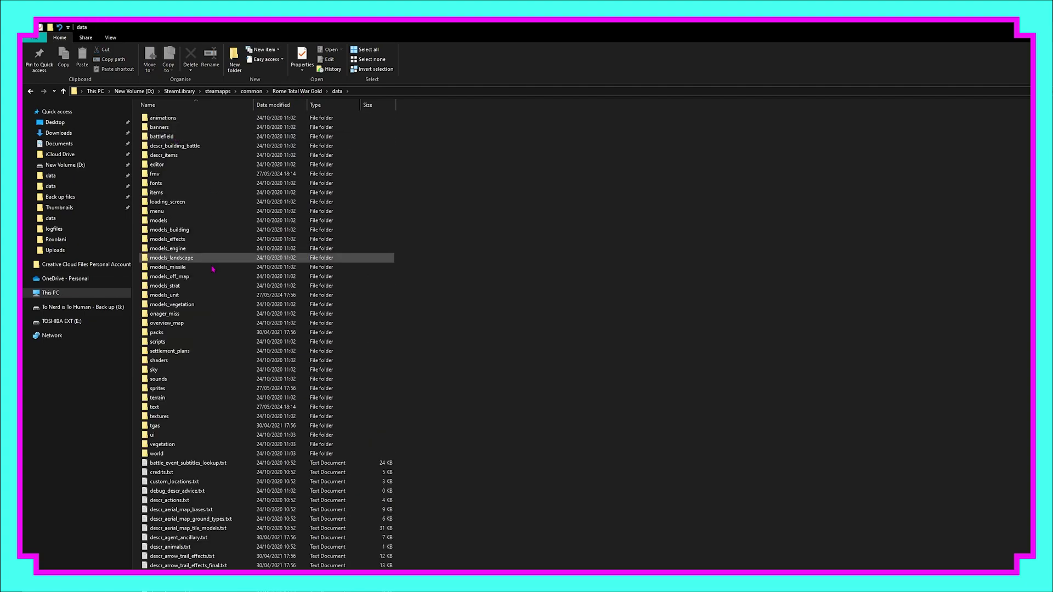
scroll(214, 384, "down", 5)
scroll(218, 444, "down", 20)
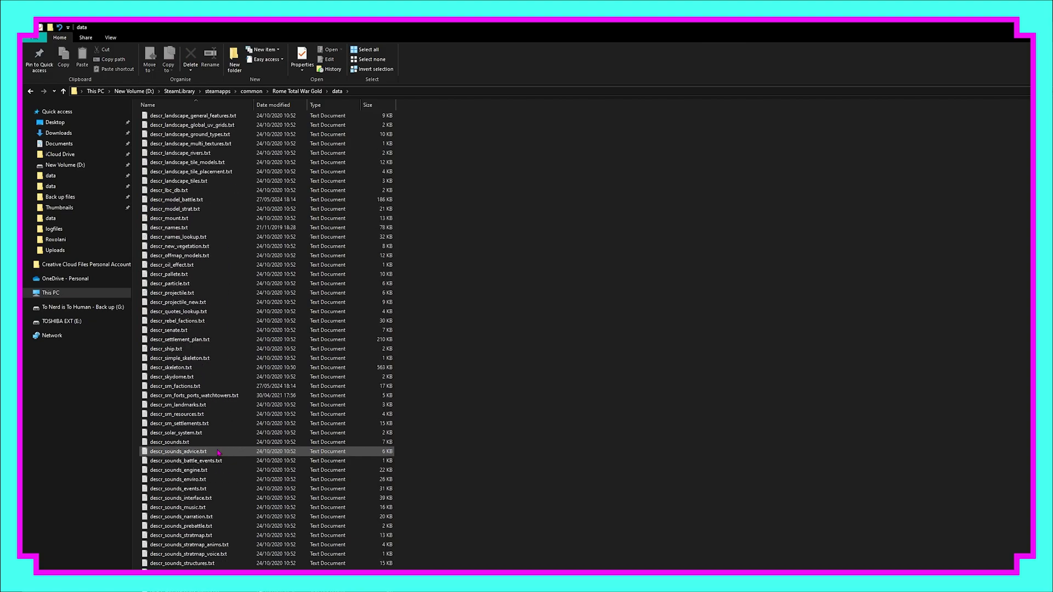
scroll(218, 453, "down", 14)
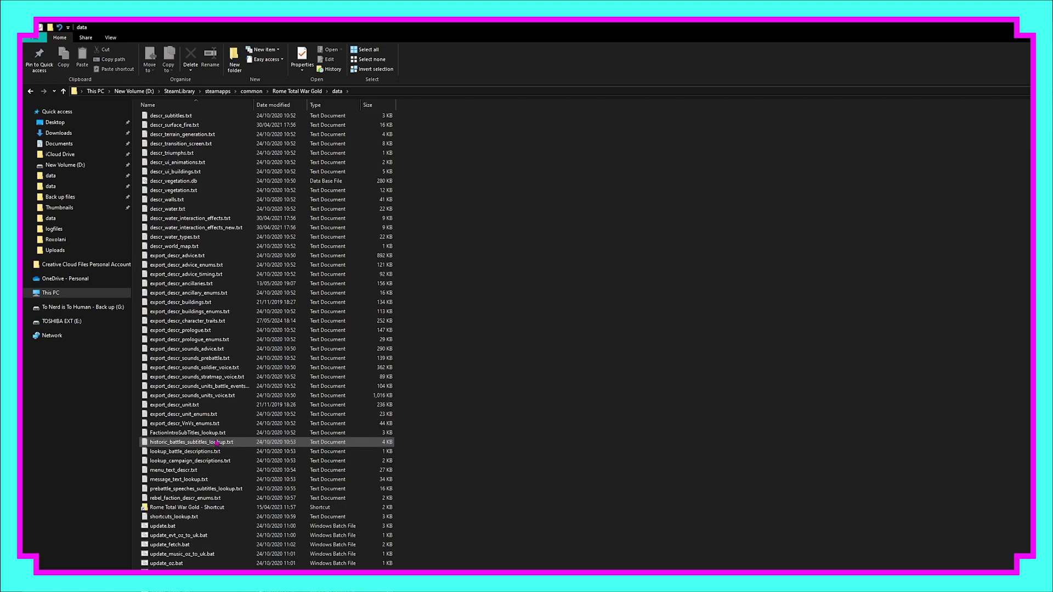
left_click(195, 406)
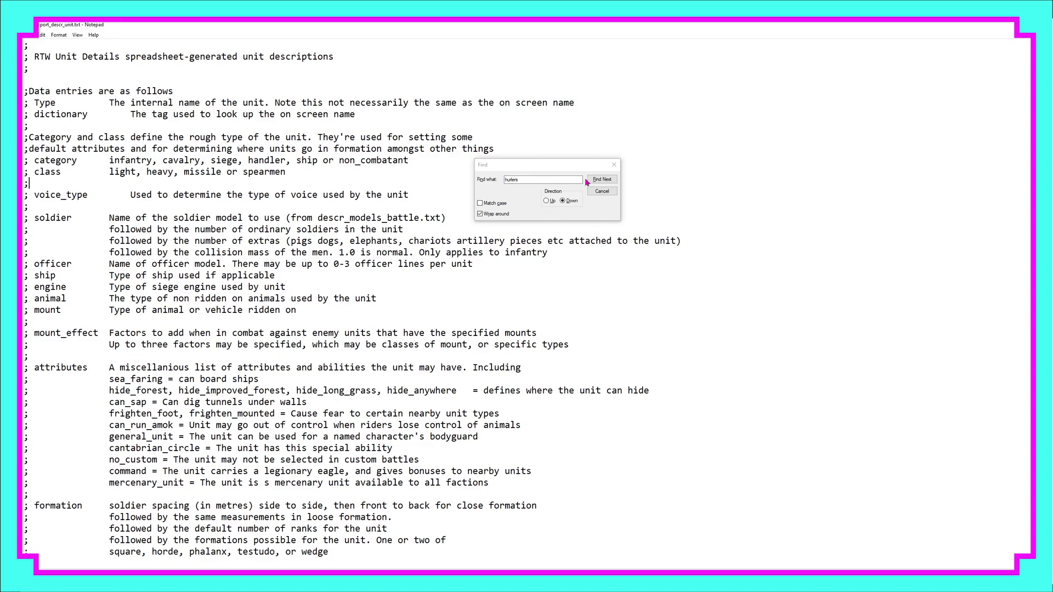
Find "hurlers" and paste the graal knights entry below the warband hurler briton entry, separated by a blank line
left_click(602, 180)
scroll(347, 322, "down", 11)
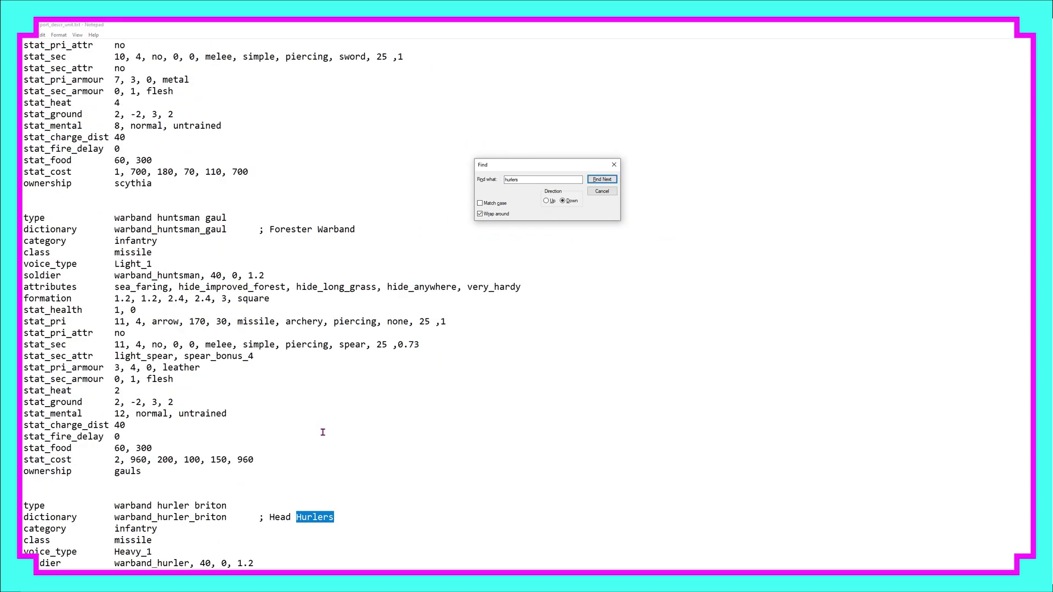
left_click(174, 417)
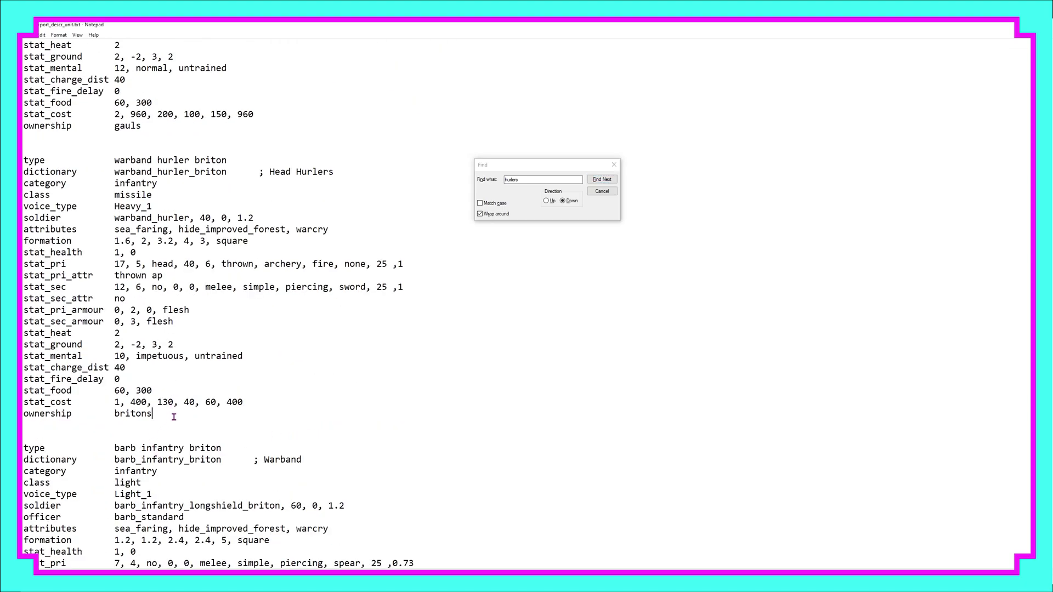
key("Return")
key("Return")
key("ctrl+v")
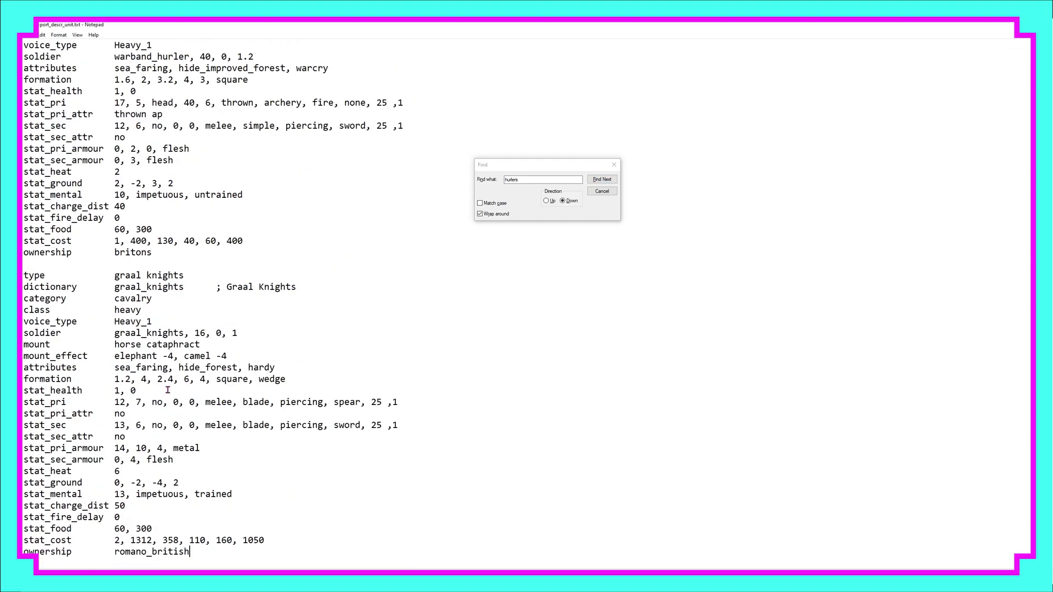
Replace the ownership of the pasted graal knights entry with britons, copied from the Head Hurlers entry
scroll(177, 377, "down", 1)
left_click_drag(153, 114, 115, 116)
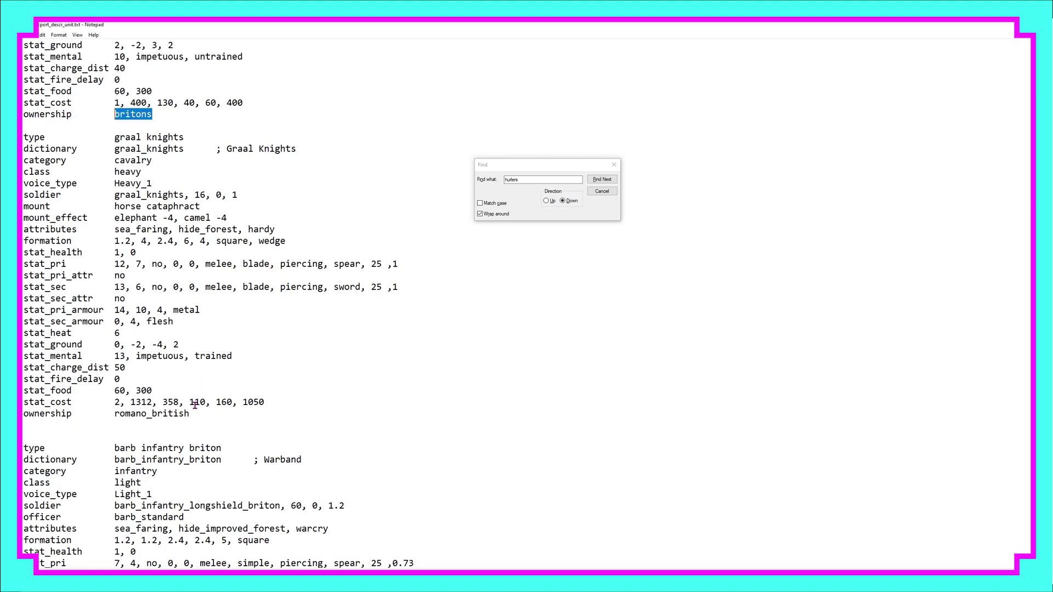
left_click_drag(190, 413, 114, 414)
key("ctrl+v")
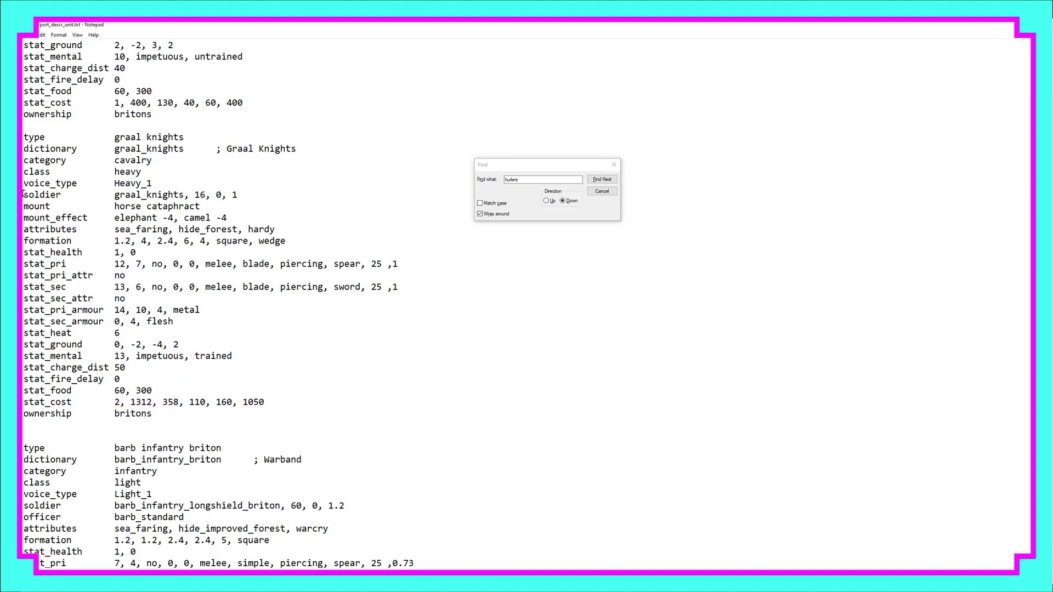
Check the graal knights soldier line against the explanatory notes at the start of the unit file, and save export_descr_unit.txt
left_click_drag(24, 195, 184, 195)
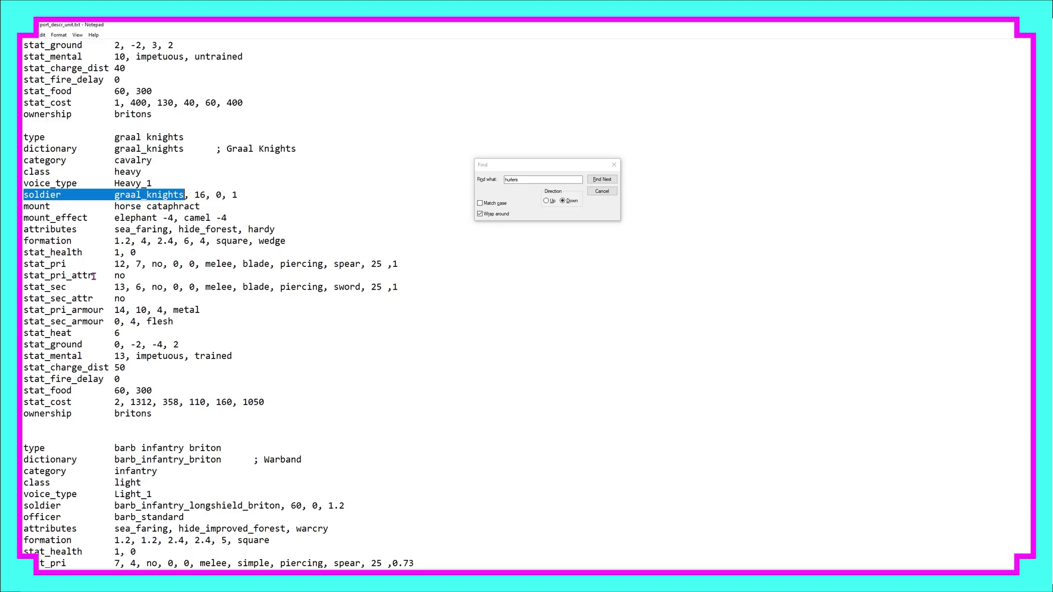
key("ctrl+Home")
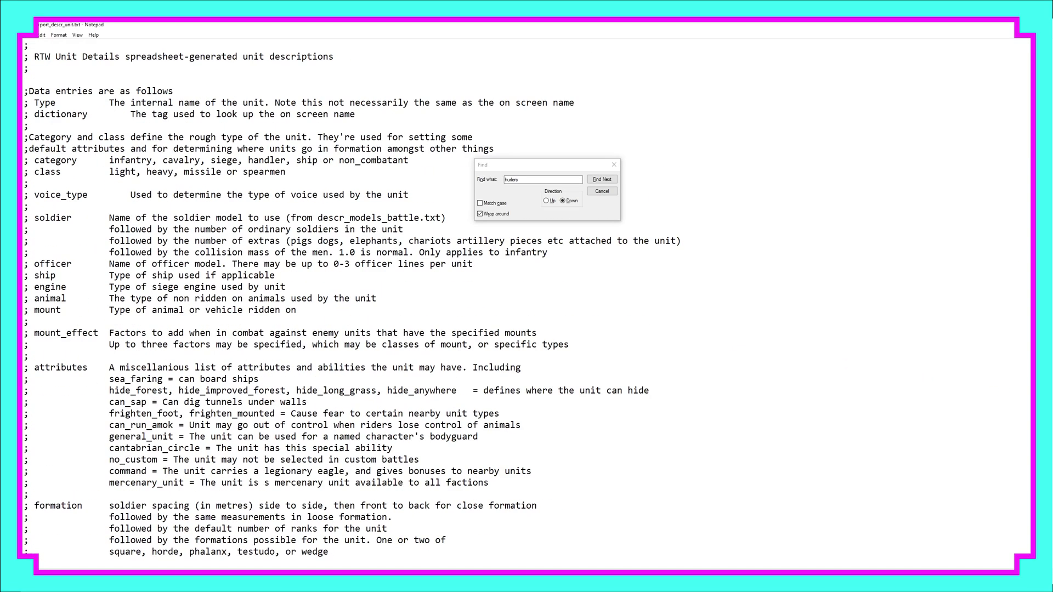
scroll(156, 419, "down", 10)
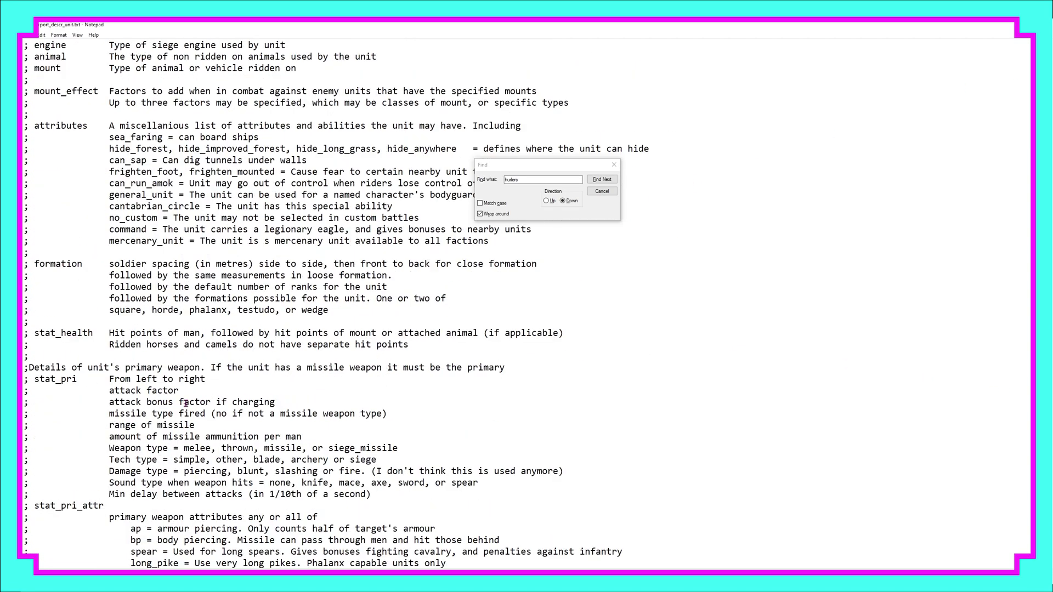
scroll(119, 324, "down", 1)
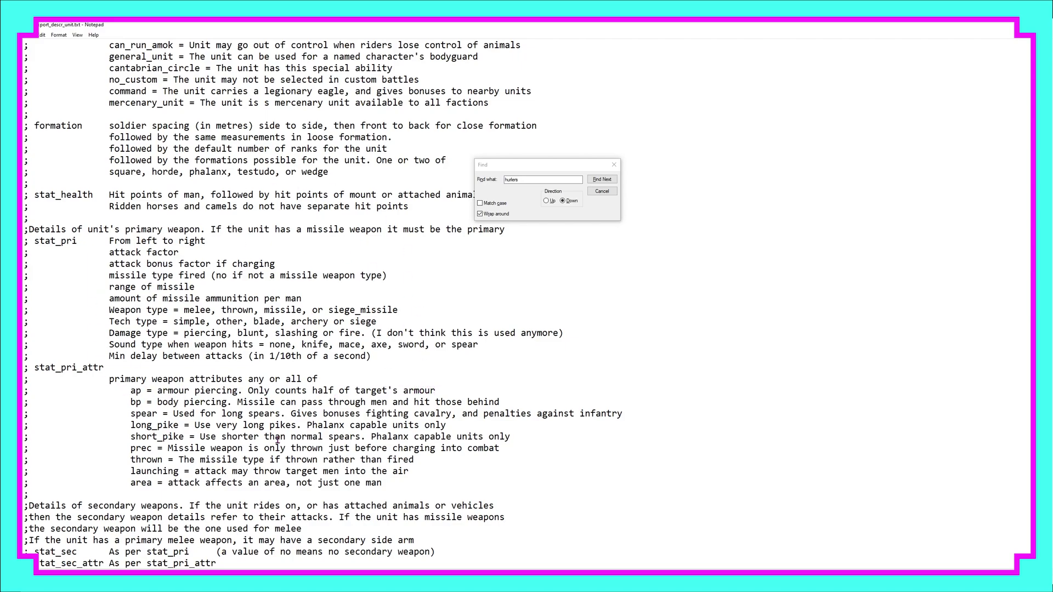
left_click(27, 35)
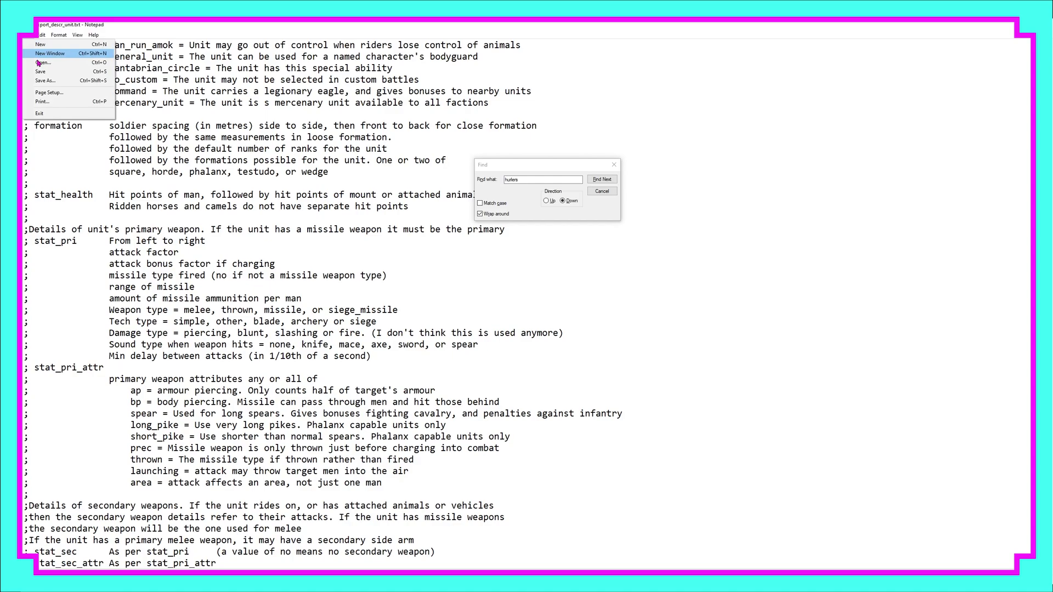
left_click(52, 72)
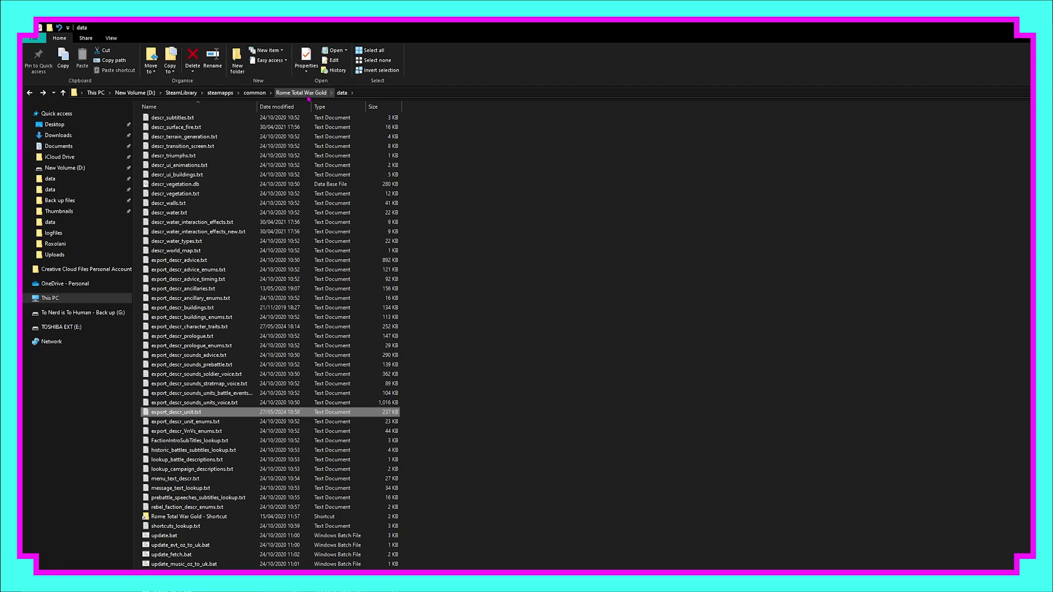
Go to the data folder inside the bi folder of Rome Total War Gold and open descr_model_battle.txt
left_click(309, 94)
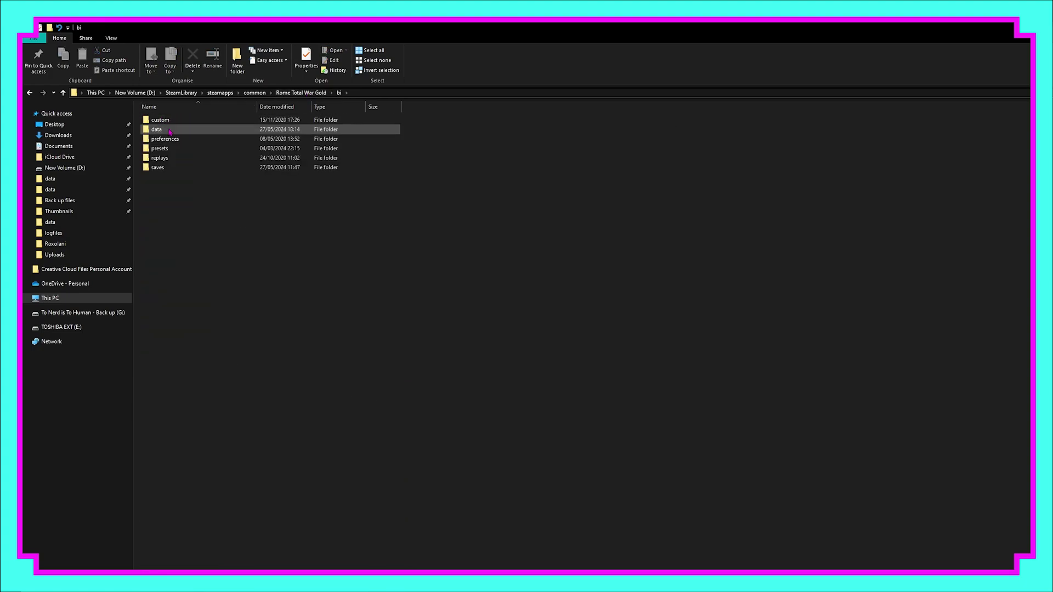
double_click(165, 130)
double_click(170, 134)
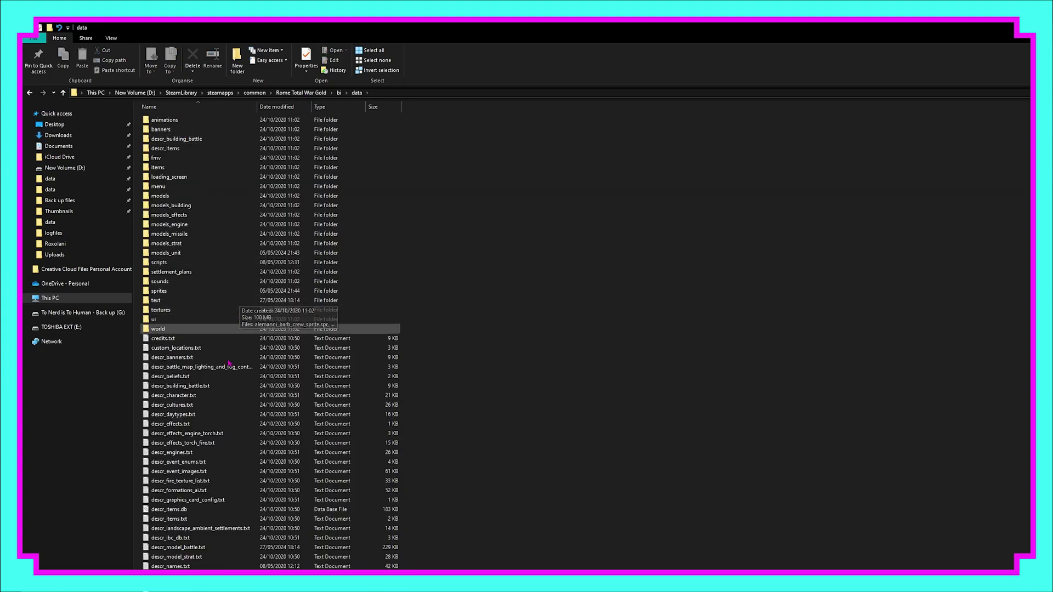
left_click(178, 549)
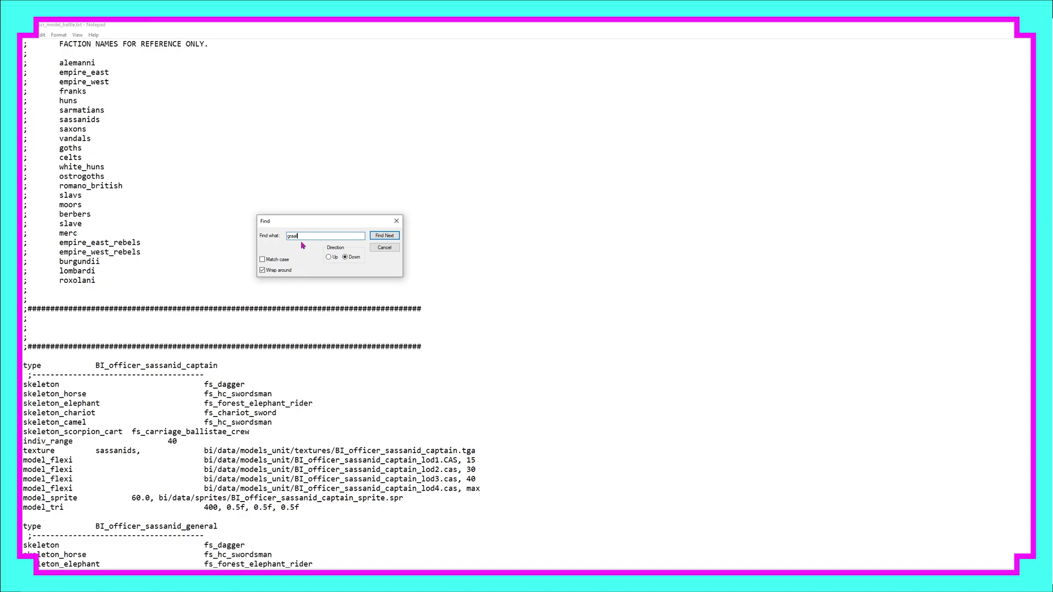
Find "graal" in the Barbarian Invasion model file and copy the whole graal_knights entry, from its type line through model_tri
left_click(384, 236)
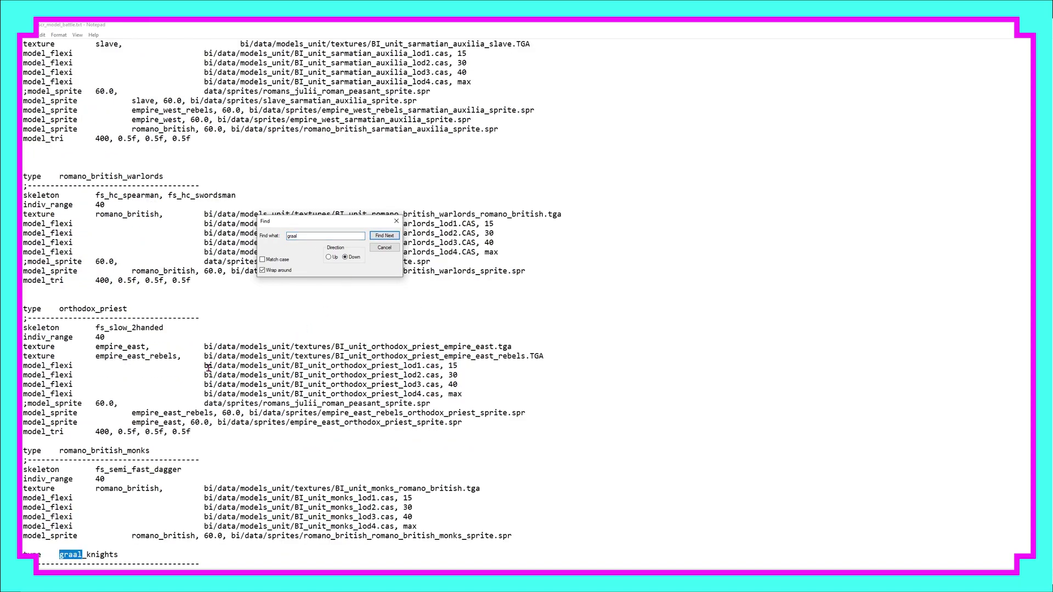
scroll(245, 399, "down", 1)
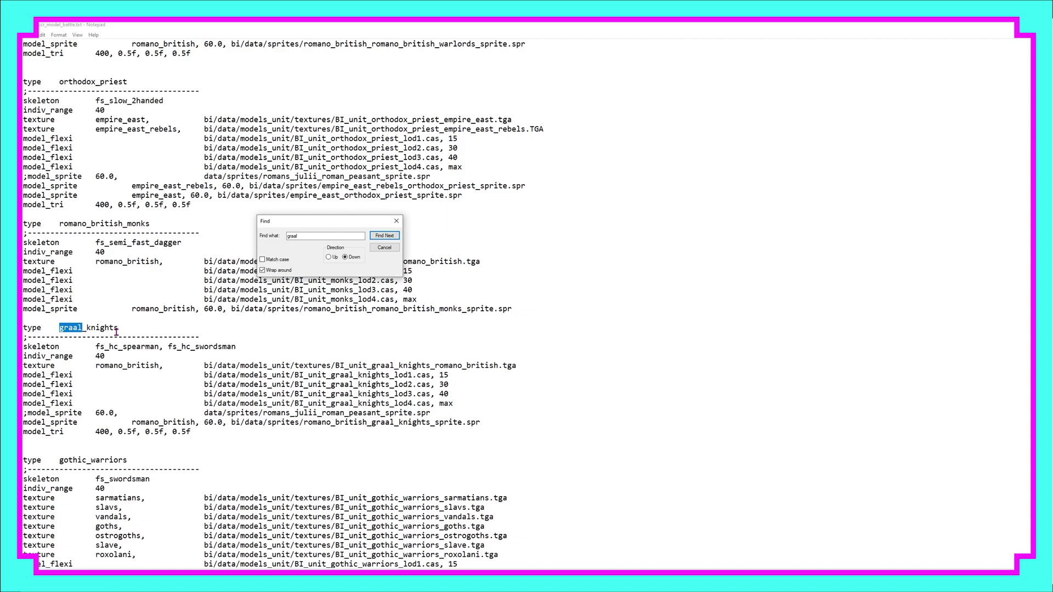
double_click(117, 328)
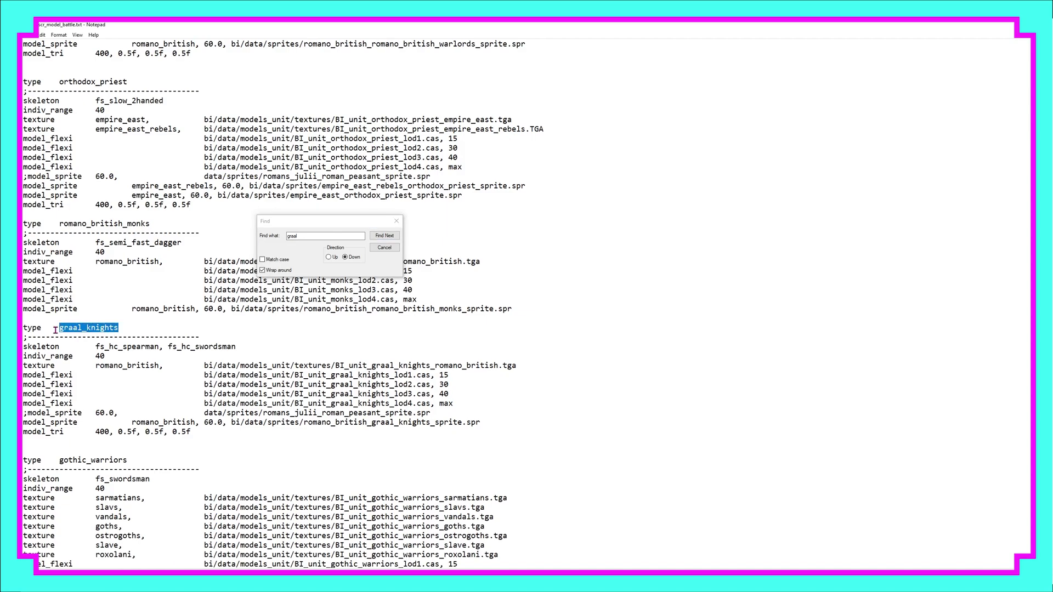
left_click_drag(191, 432, 23, 328)
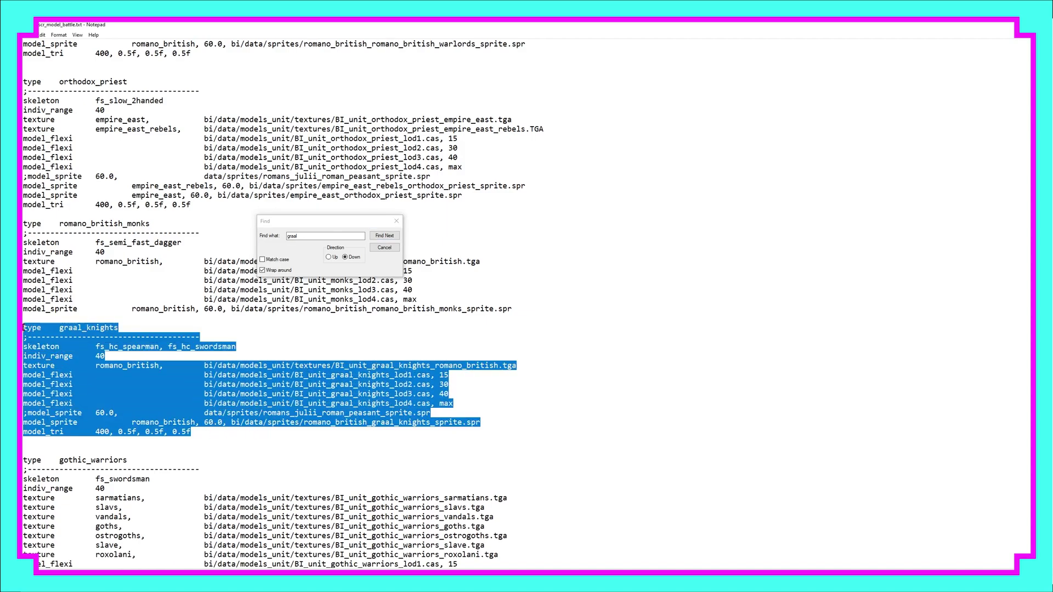
right_click(58, 360)
left_click(93, 384)
Return to the Rome Total War Gold folder and open descr_model_battle.txt from its own data folder
key("alt+Tab")
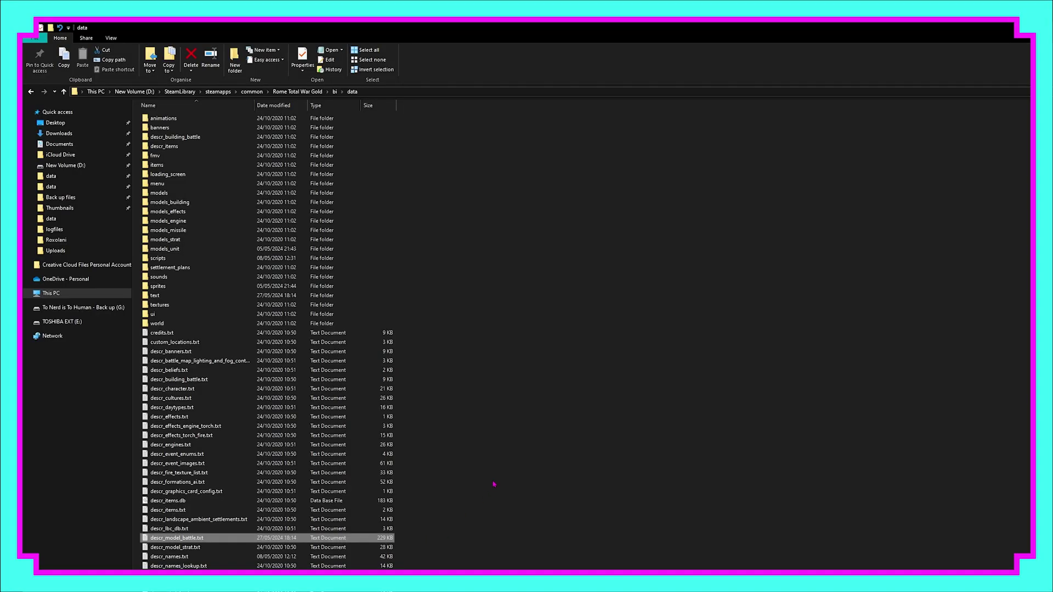
left_click(310, 93)
double_click(165, 137)
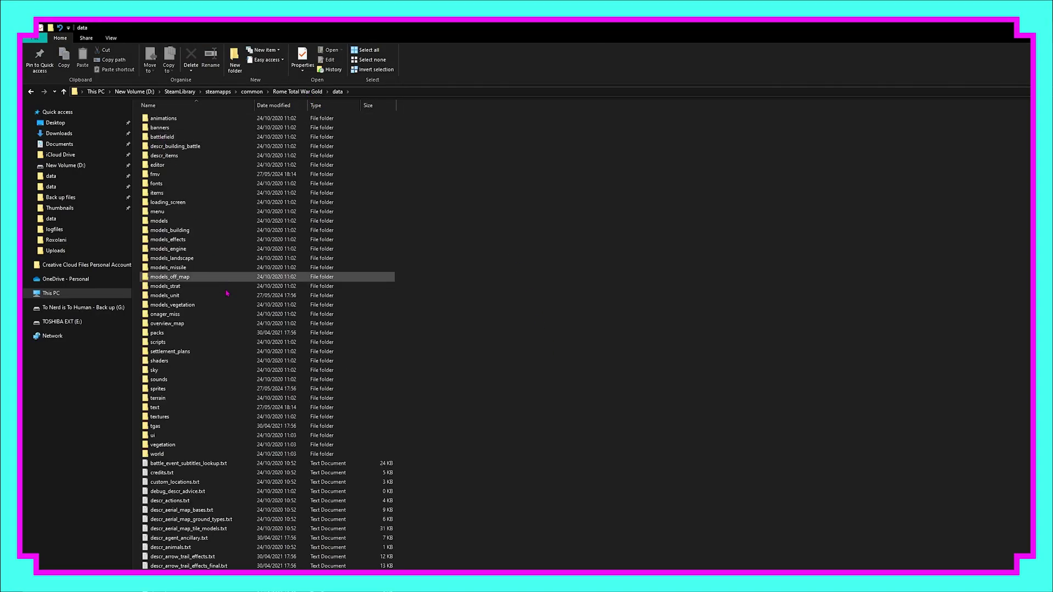
scroll(230, 307, "down", 12)
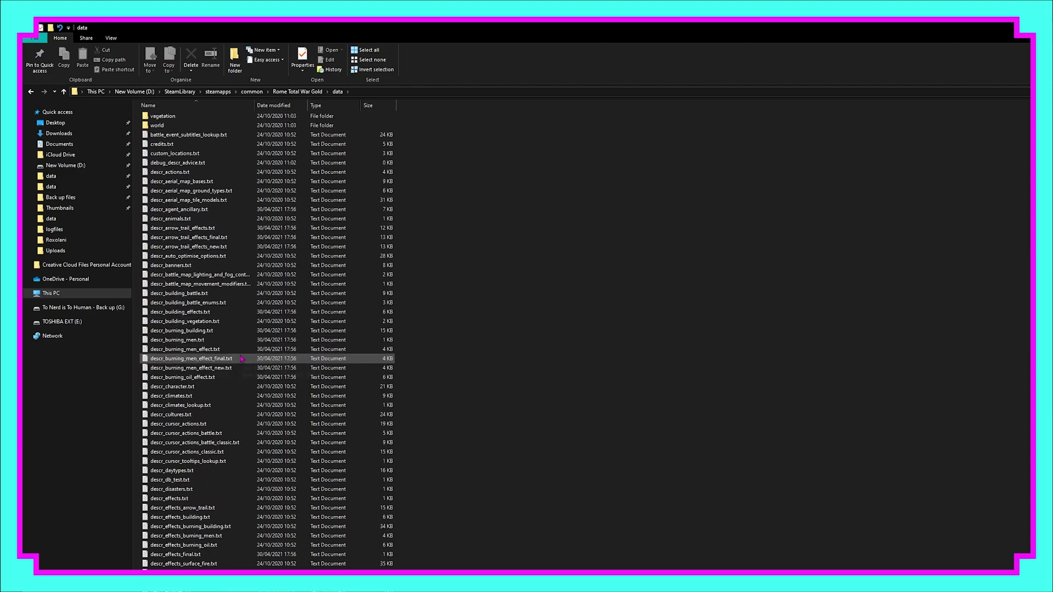
scroll(238, 373, "down", 11)
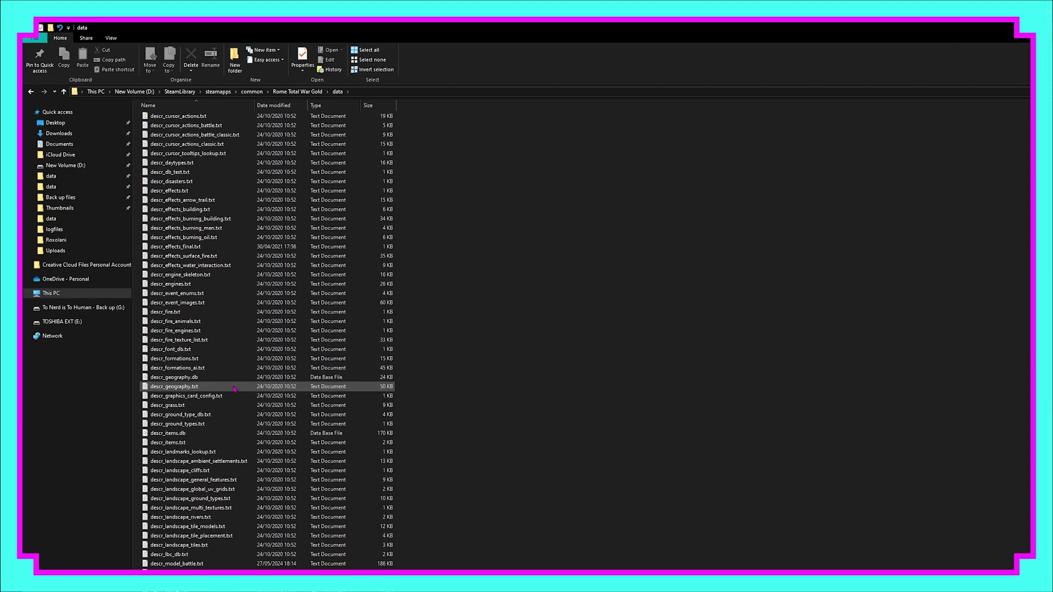
scroll(214, 412, "down", 5)
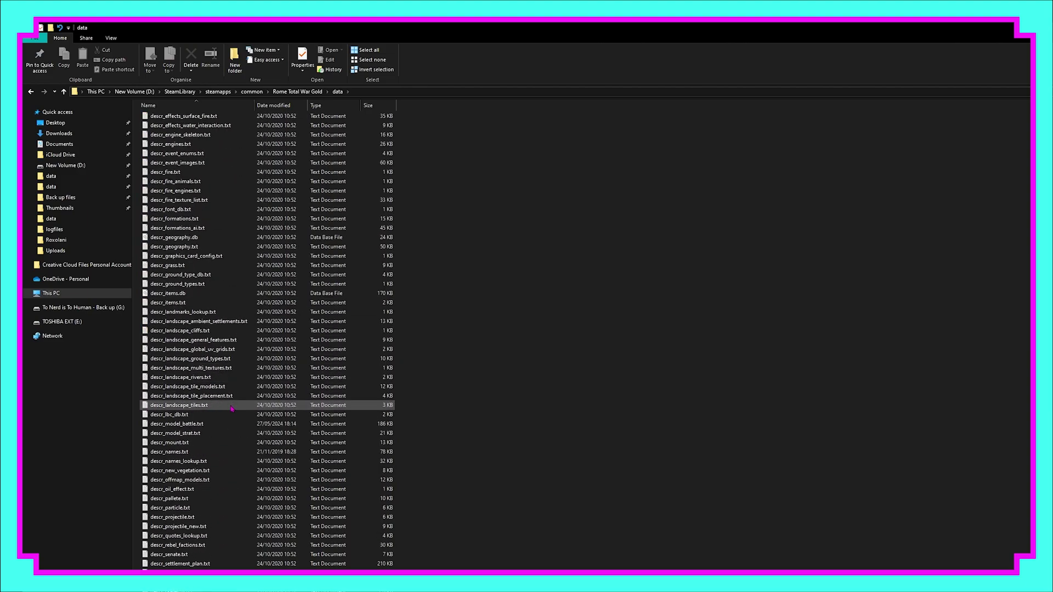
left_click(182, 426)
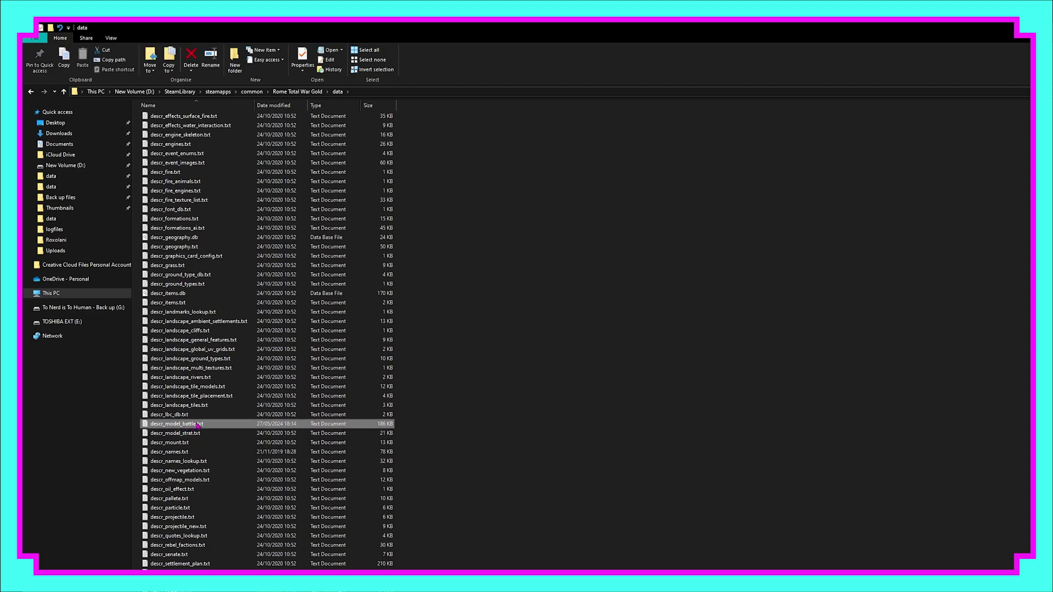
double_click(181, 424)
Find "CARTHAGINIANS", paste the graal_knights model entry between the barb_horse_archer entry and that heading, and delete the pasted entry's dashed line
key("ctrl+f")
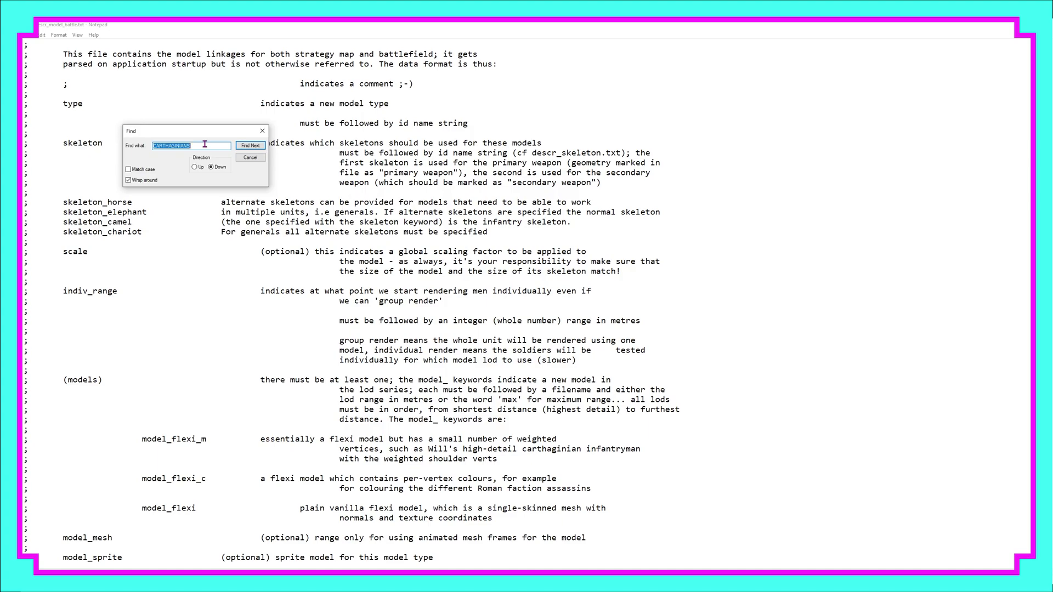
left_click(248, 146)
scroll(199, 465, "down", 1)
scroll(198, 465, "down", 4)
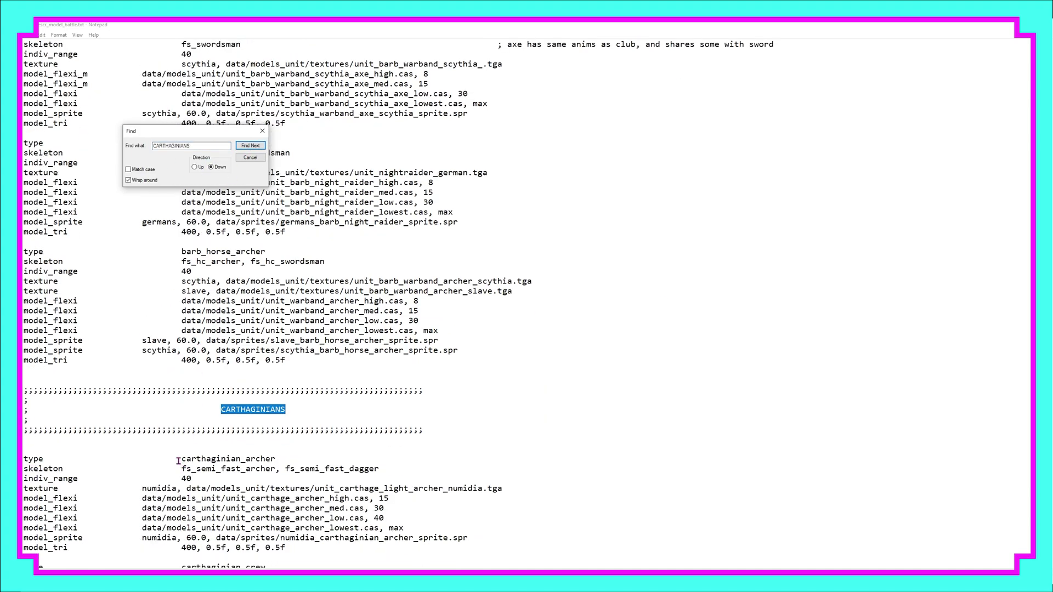
left_click(51, 372)
key("Return")
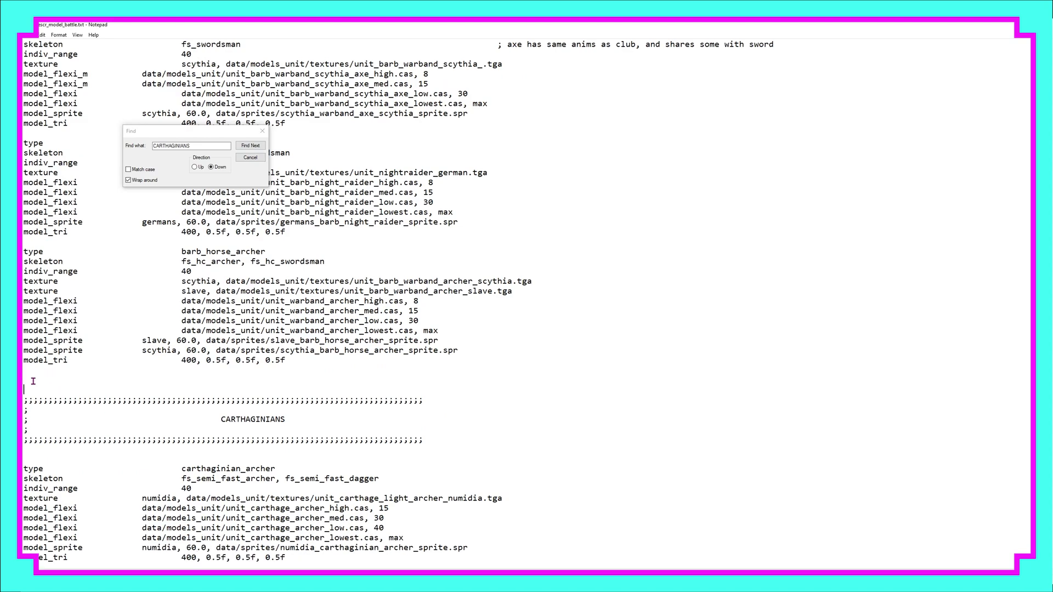
key("ctrl+v")
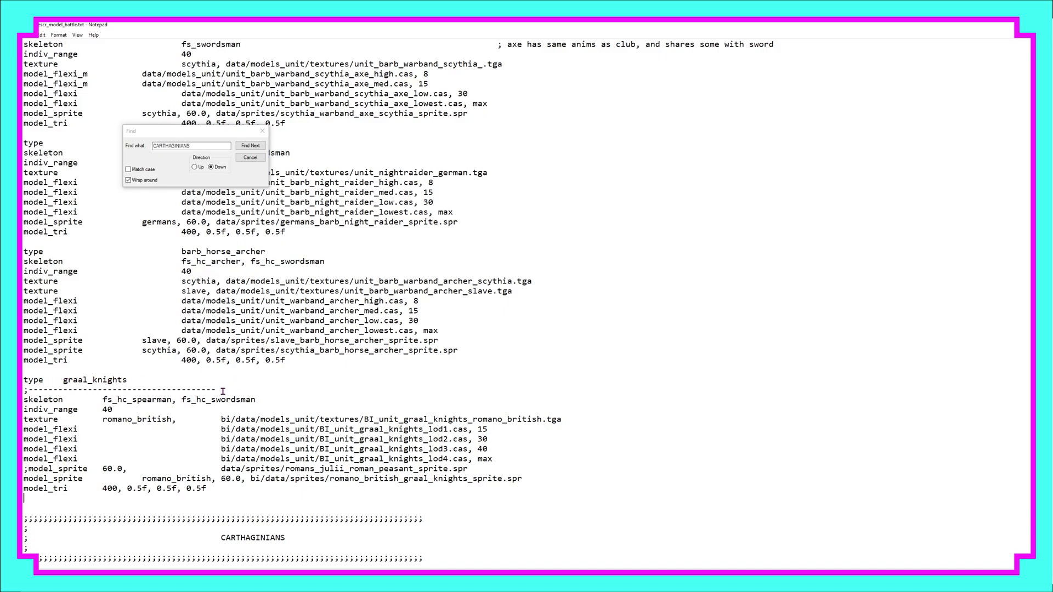
left_click_drag(223, 392, 138, 380)
key("Delete")
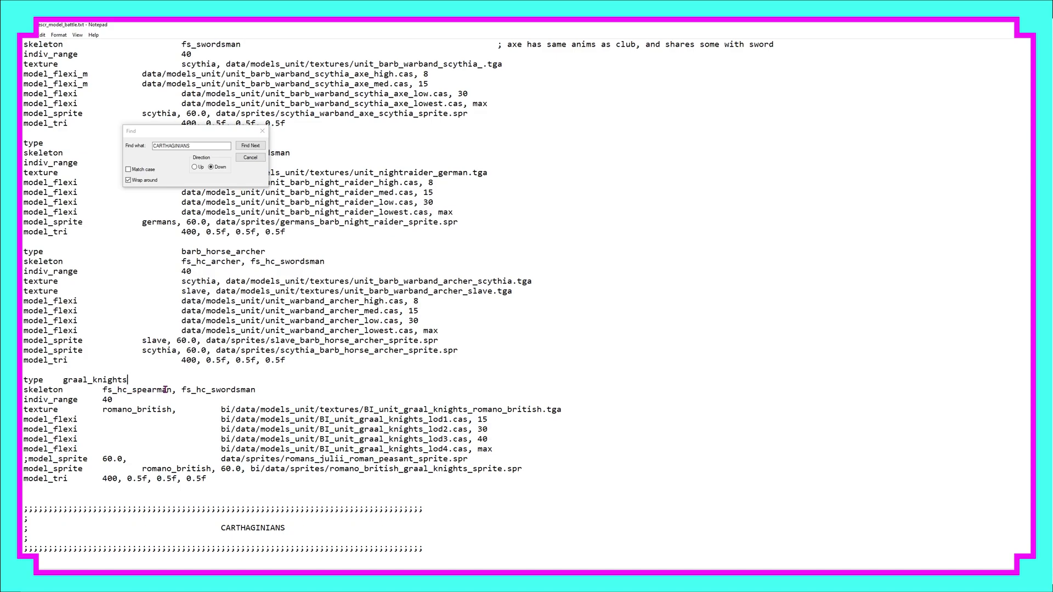
Examine the skeleton names and the bi/data texture path in the pasted graal_knights model entry
left_click_drag(172, 390, 118, 390)
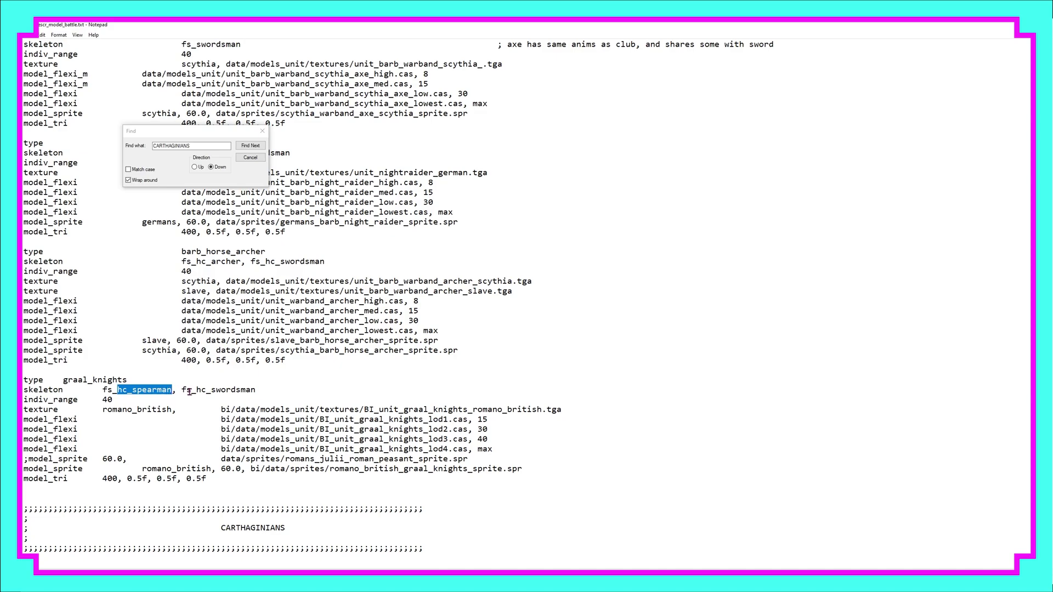
left_click_drag(197, 390, 256, 390)
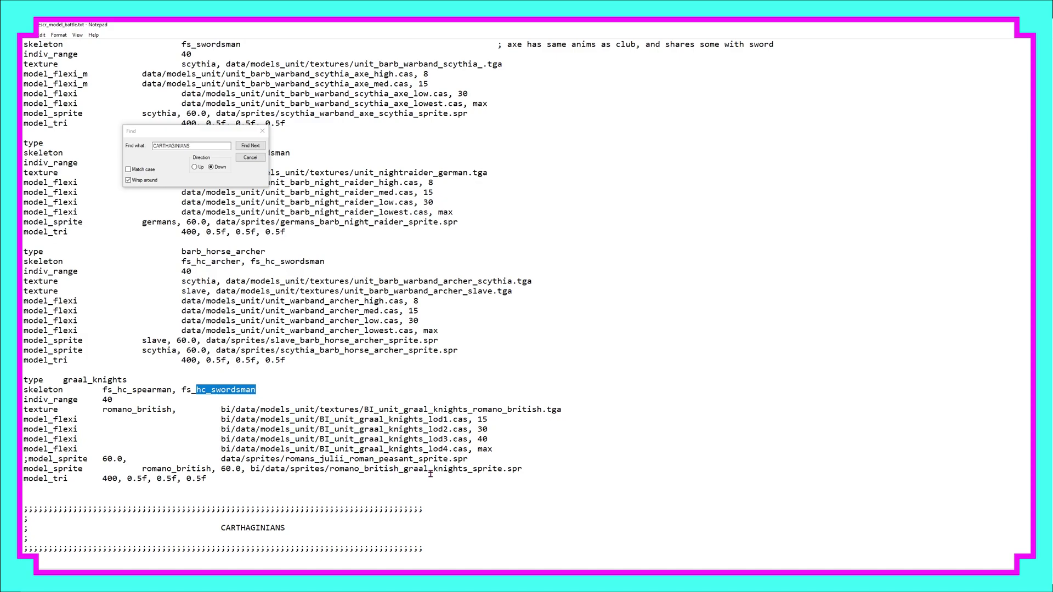
left_click(222, 411)
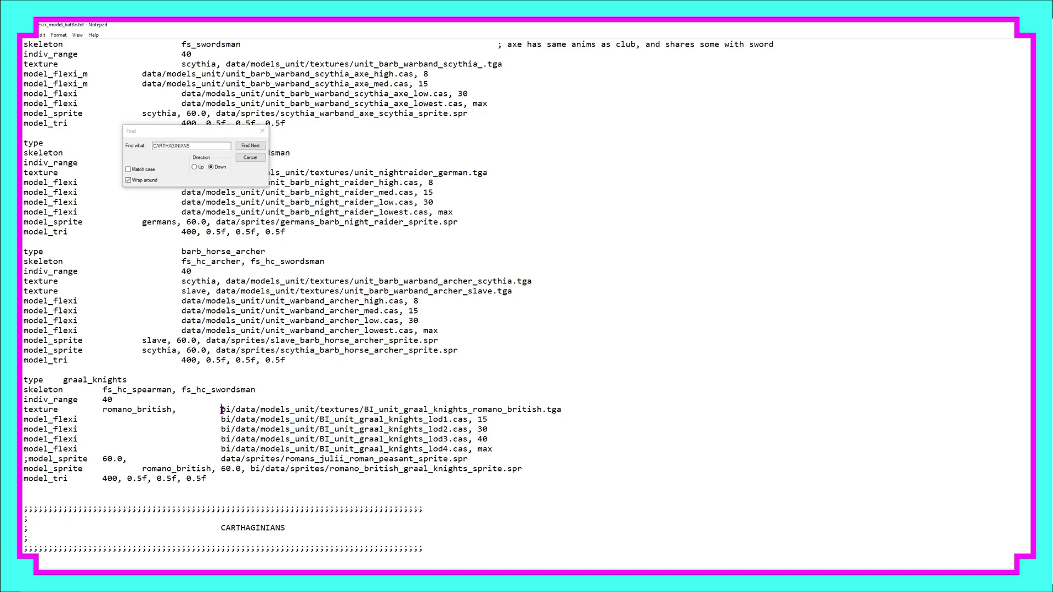
left_click_drag(222, 410, 472, 407)
left_click(342, 420)
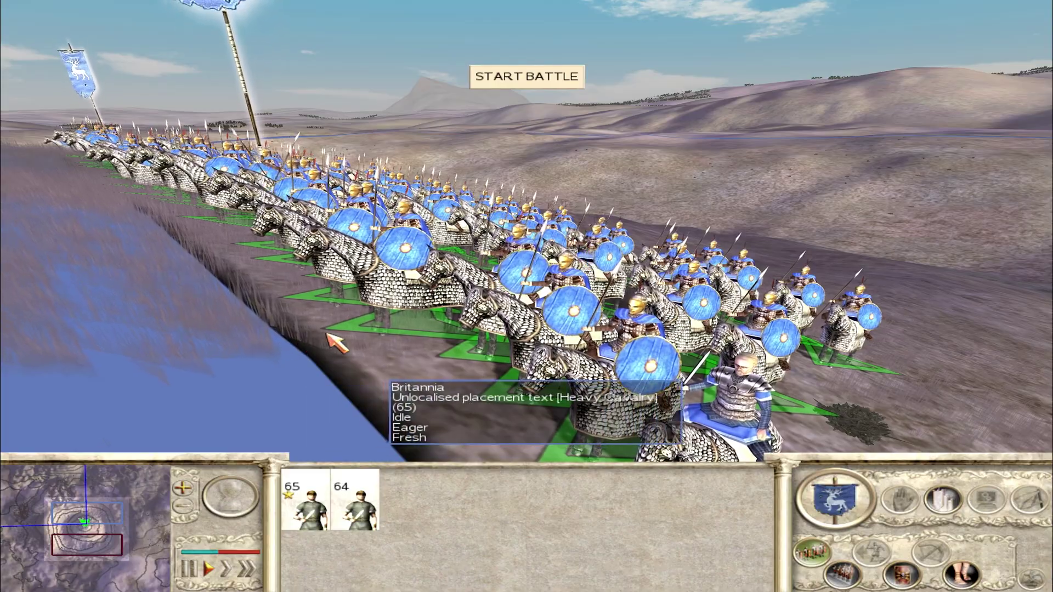
In Rome Total War, start the battle with the two deployed Britannia cavalry units and order both to run toward the hilltop ahead
mouse_move(2, 187)
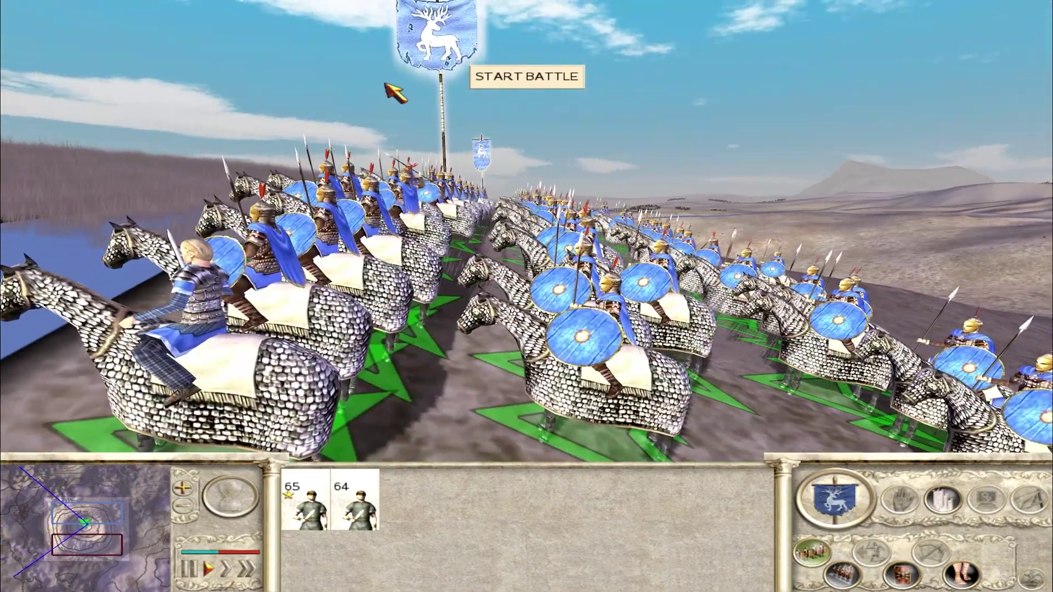
mouse_move(558, 11)
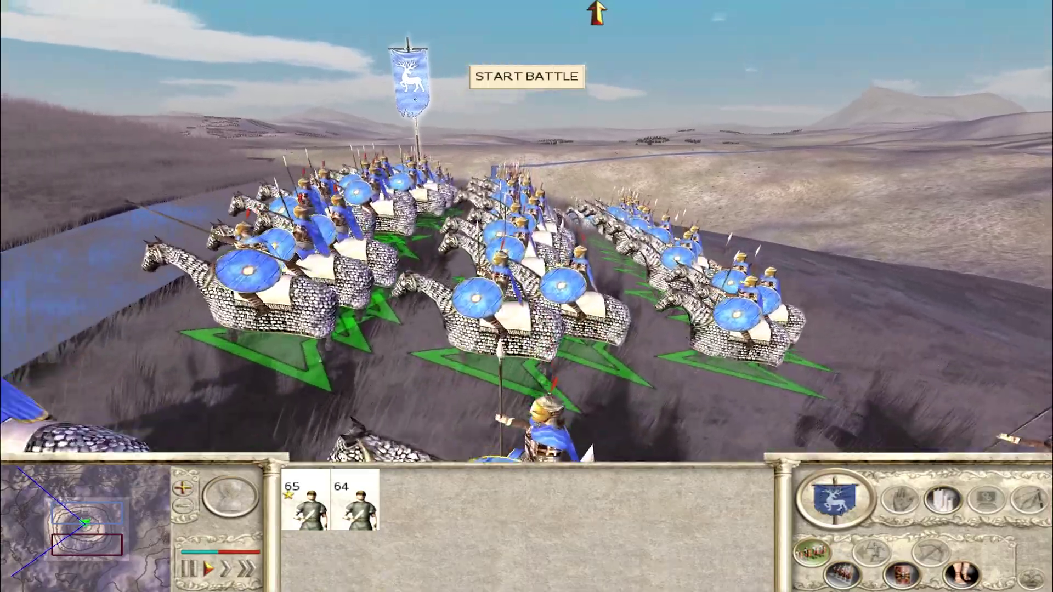
mouse_move(1049, 92)
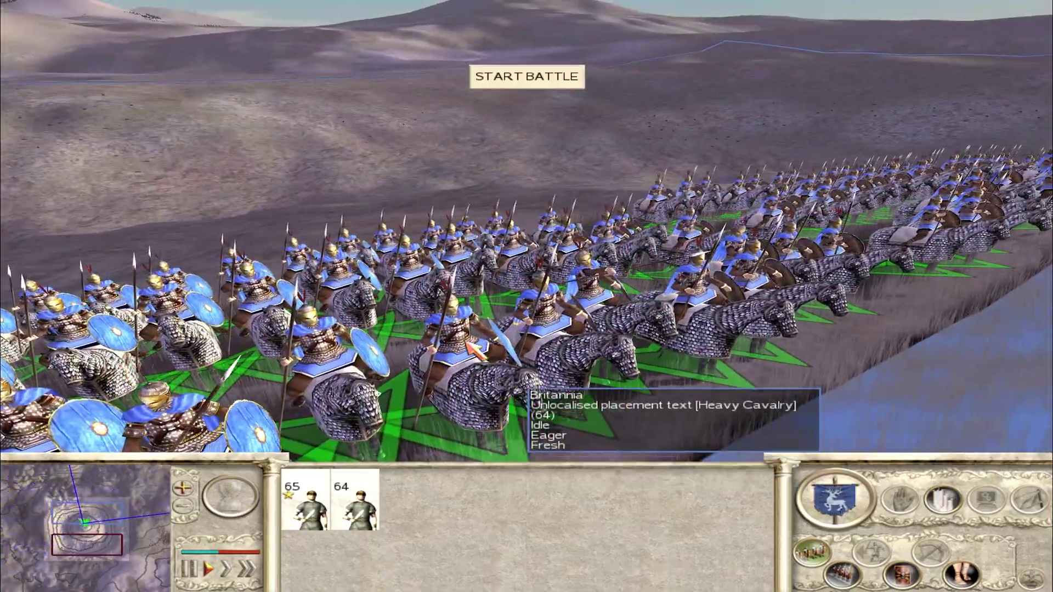
mouse_move(5, 298)
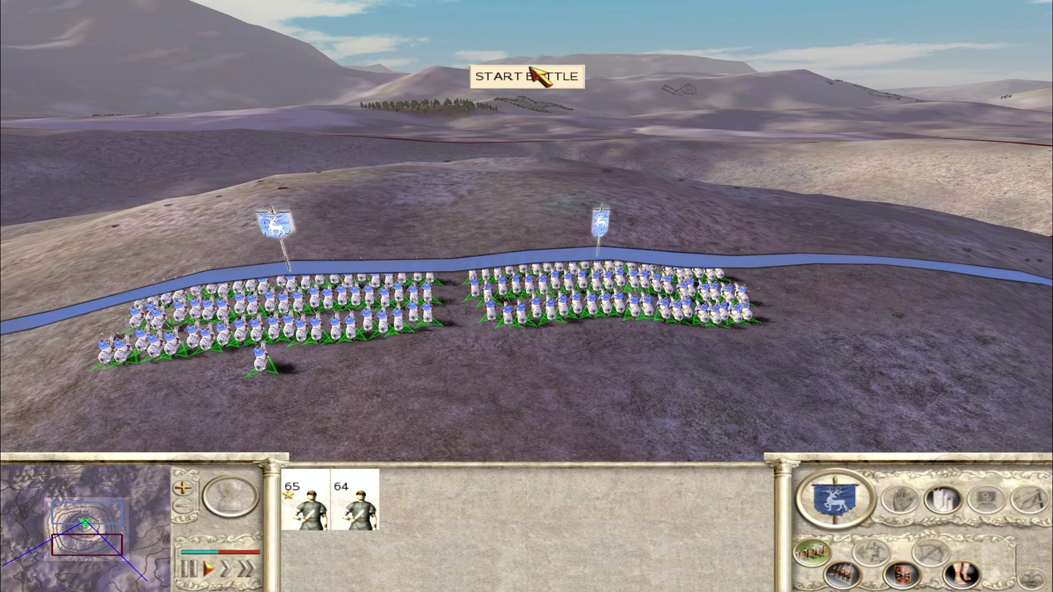
left_click(534, 75)
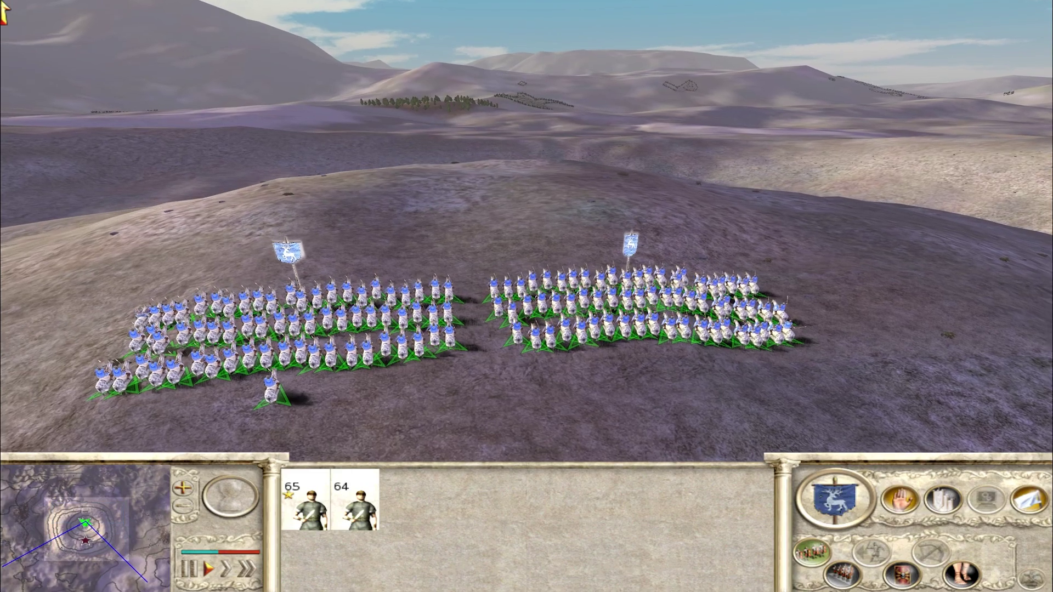
right_click(446, 158)
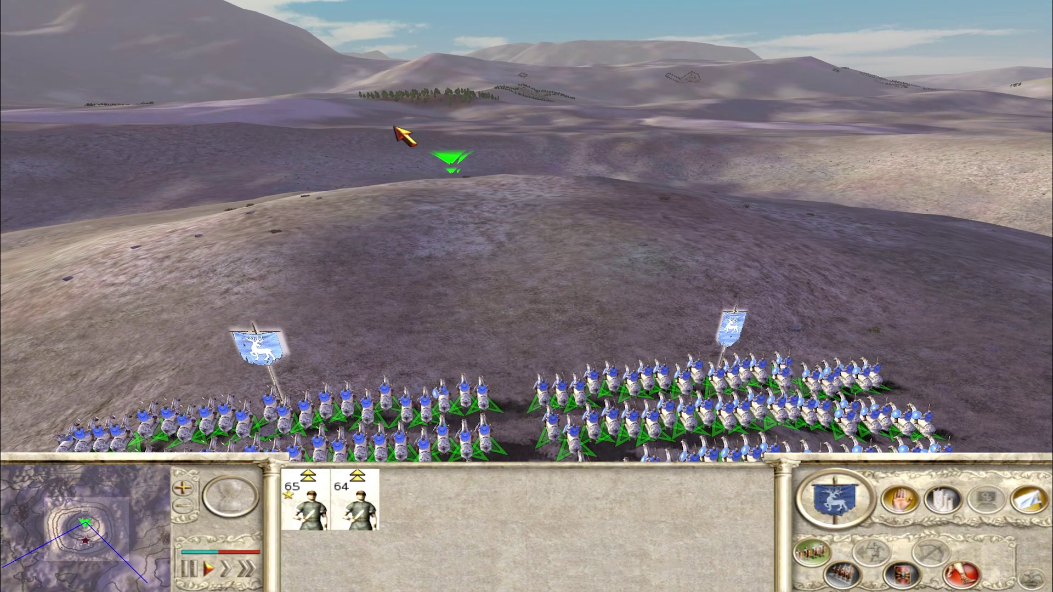
mouse_move(5, 14)
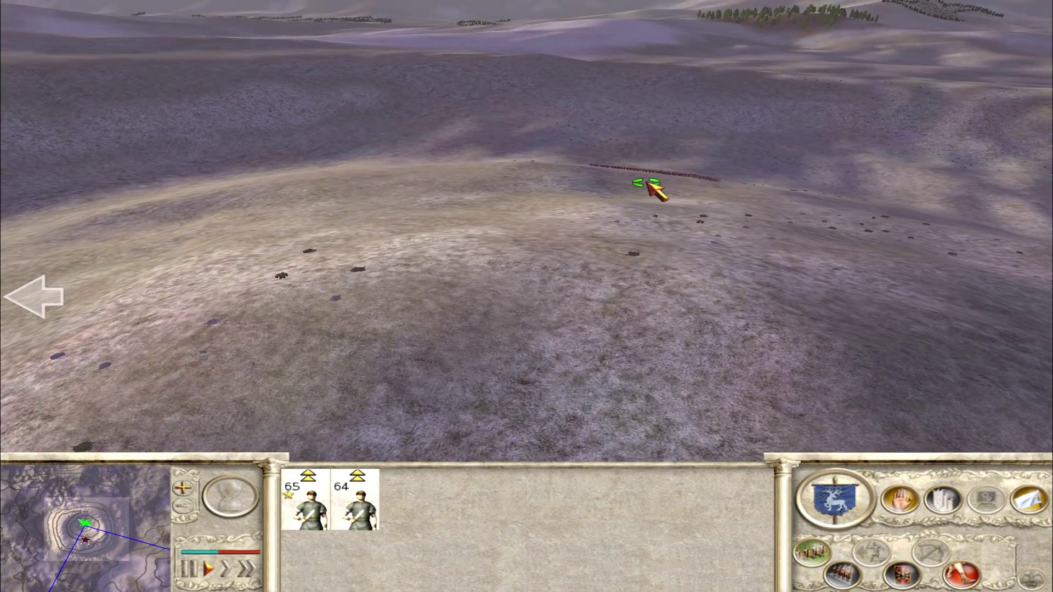
Order the cavalry toward the enemy line, and pause the battle to inspect the second cavalry unit's information scroll before resuming
right_click(666, 171)
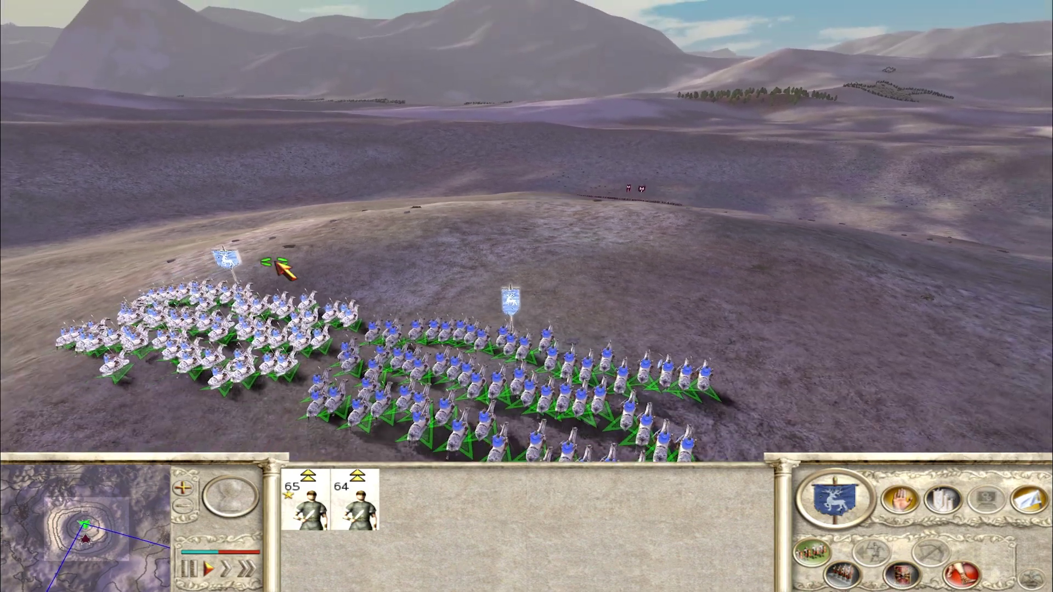
left_click(364, 514)
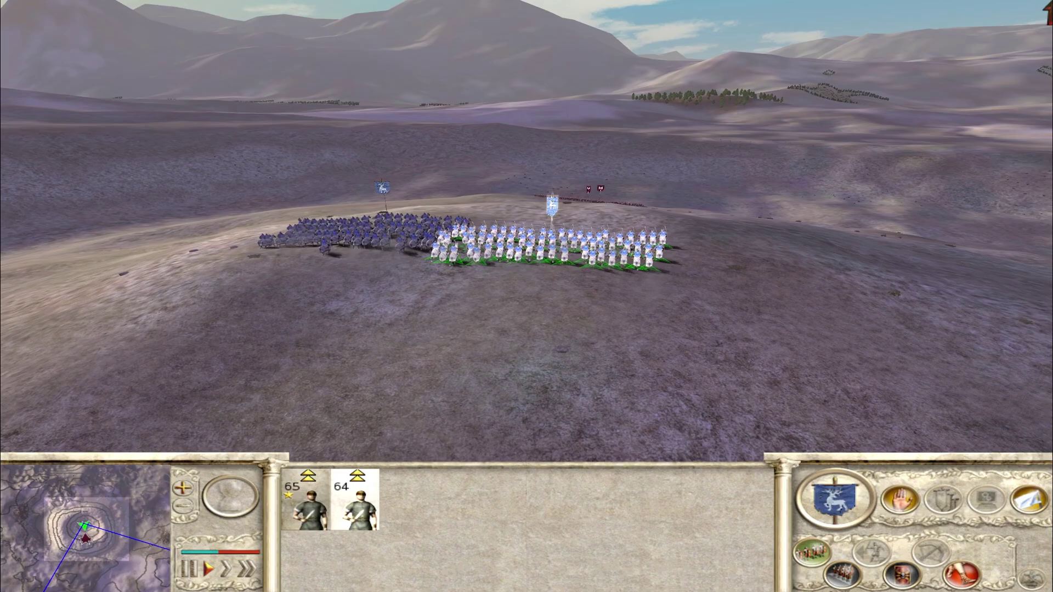
key("p")
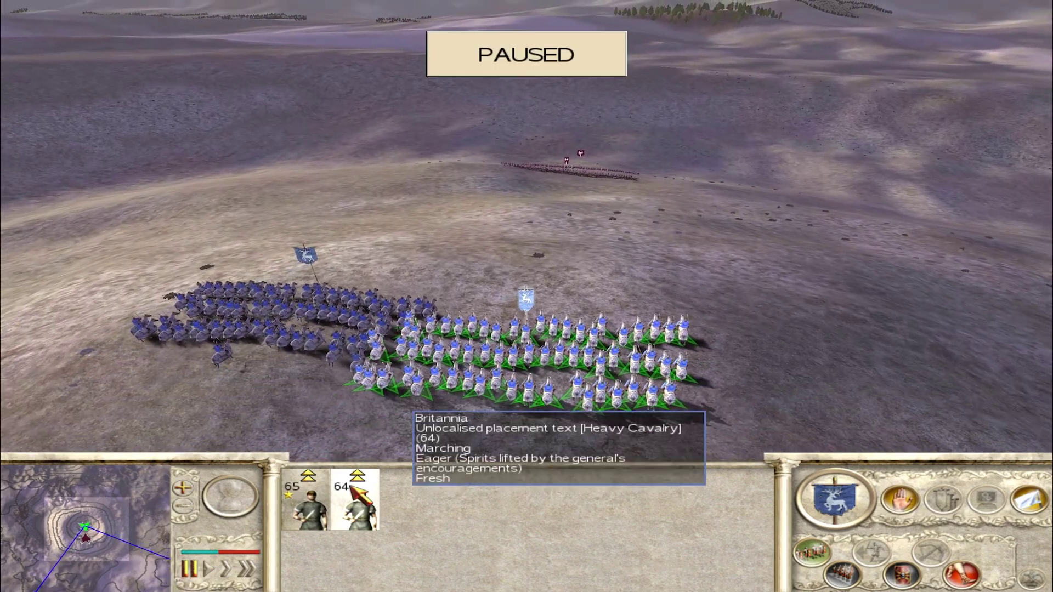
right_click(350, 487)
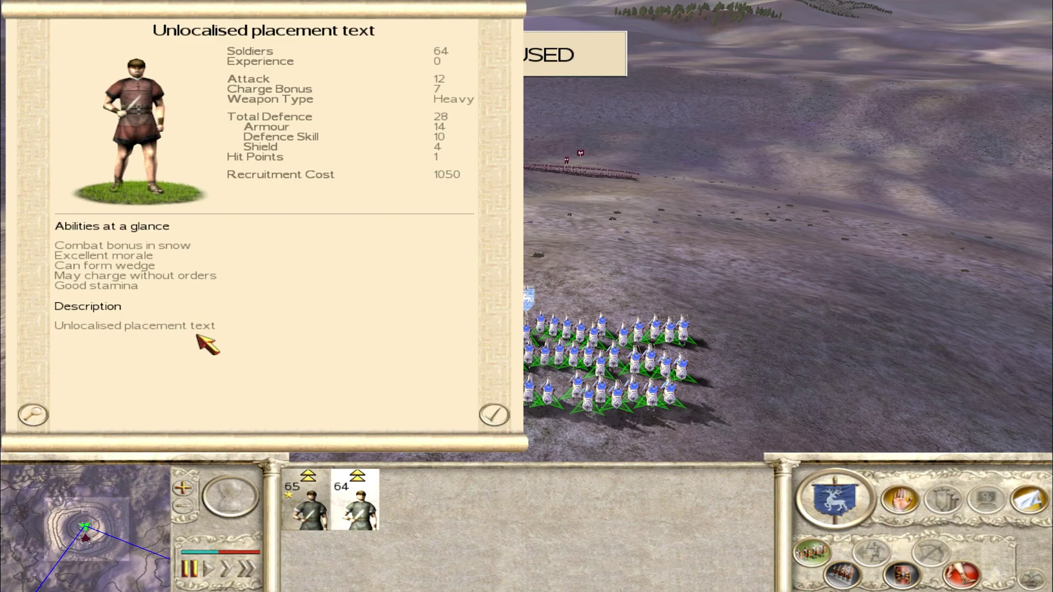
left_click(488, 412)
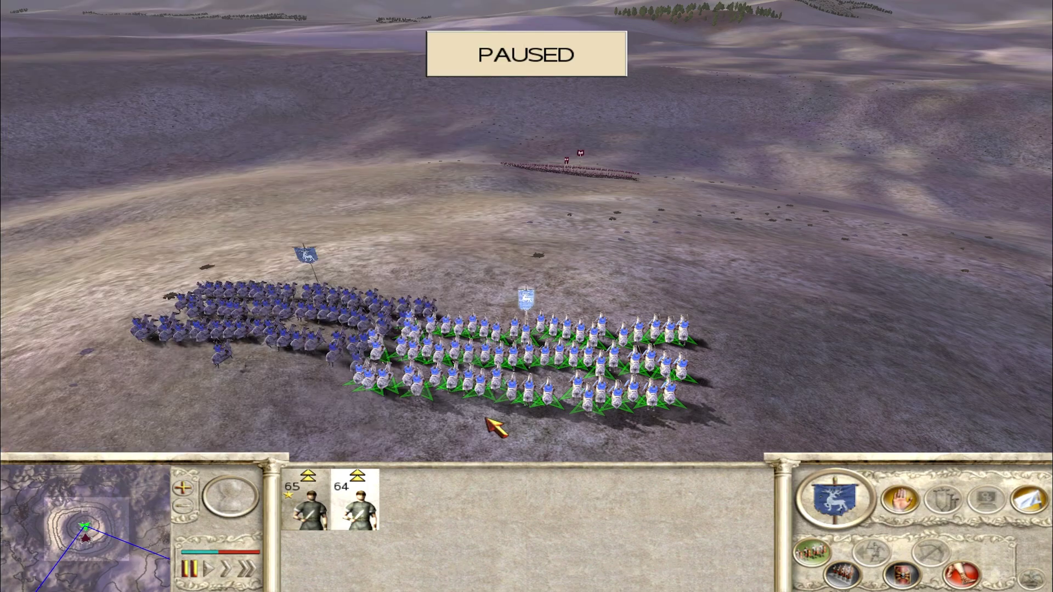
key("p")
Examine the Graal Knights' riders and horses up close as both units advance on the enemy
scroll(440, 259, "up", 5)
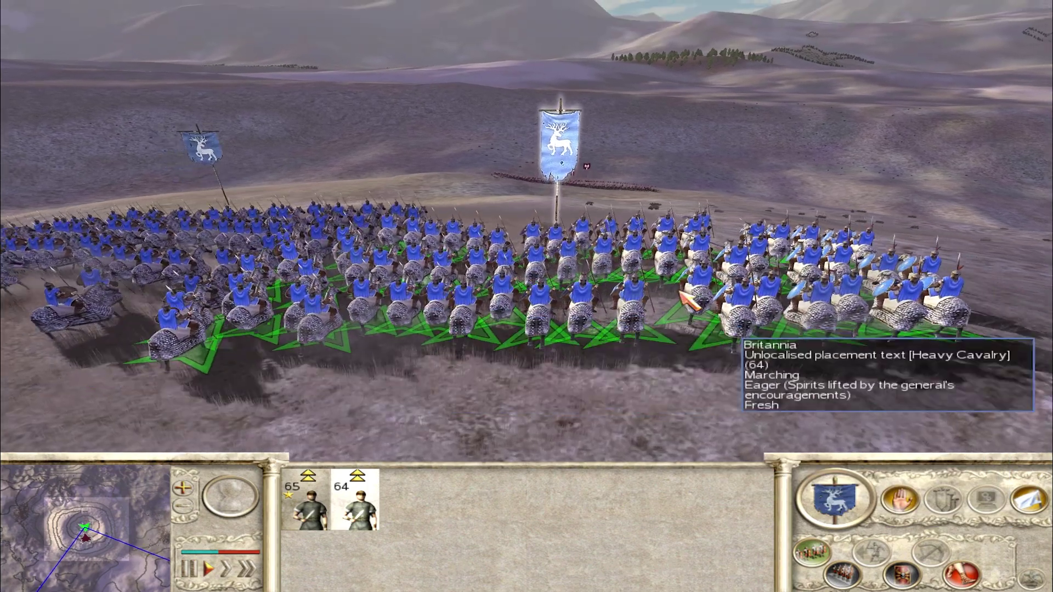
scroll(488, 302, "down", 2)
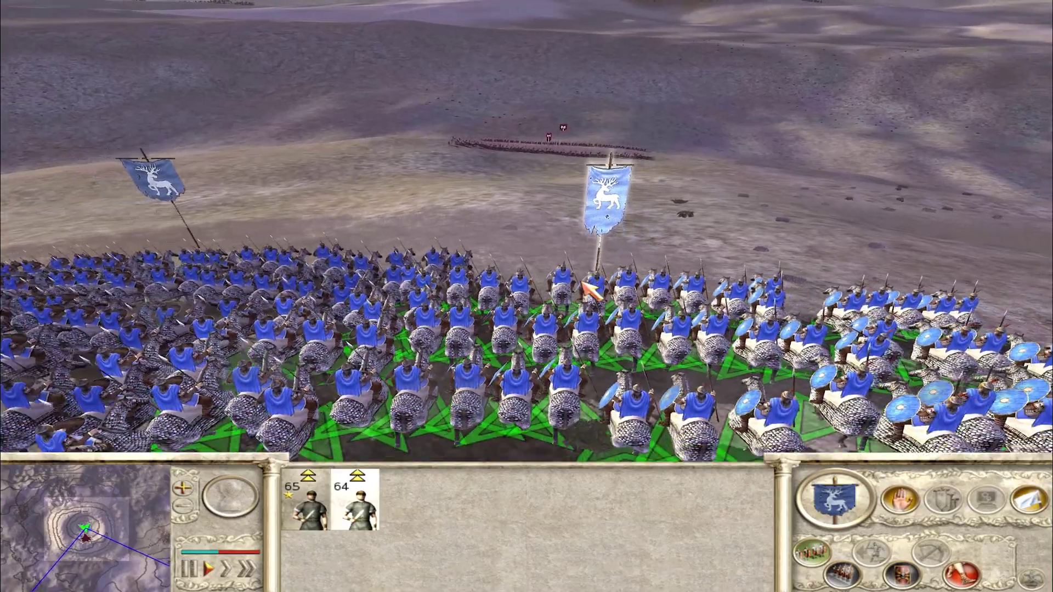
scroll(439, 288, "down", 2)
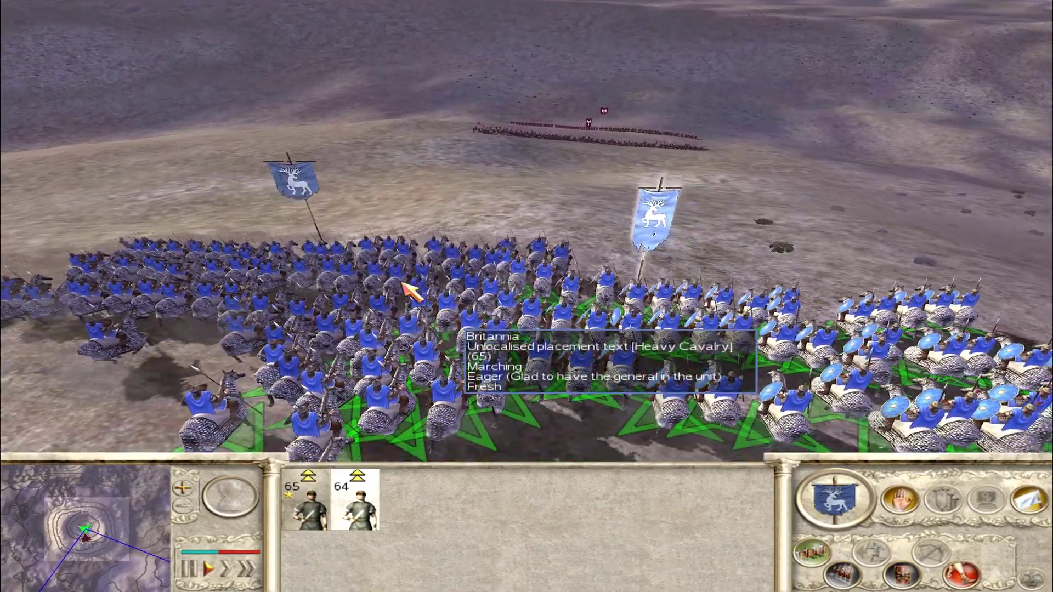
scroll(708, 353, "up", 2)
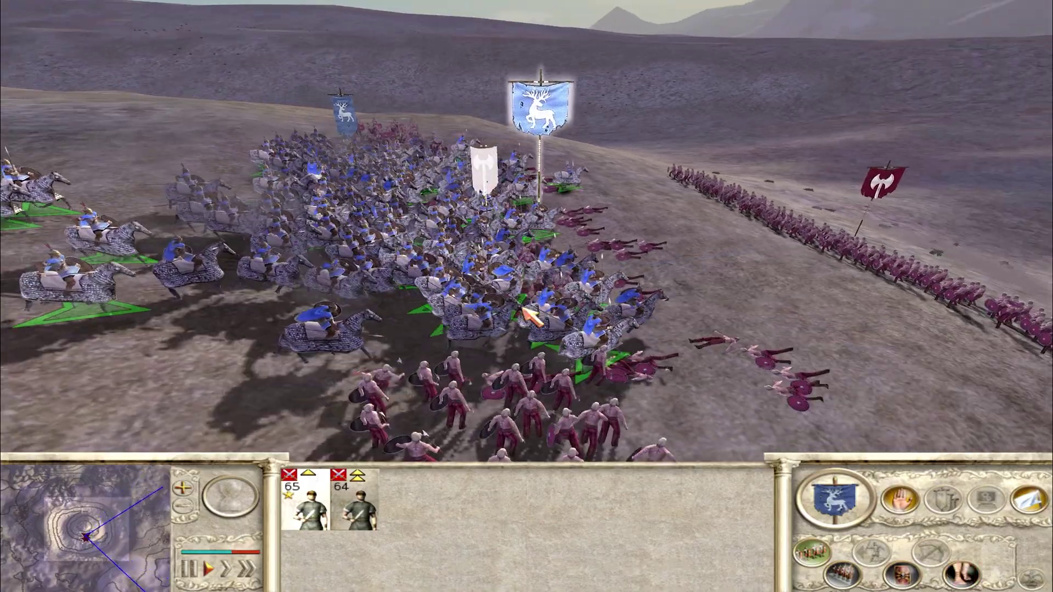
Select both cavalry units, order them to attack the second enemy infantry line, and watch the melee up close
left_click_drag(281, 184, 779, 281)
right_click(872, 225)
right_click(872, 225)
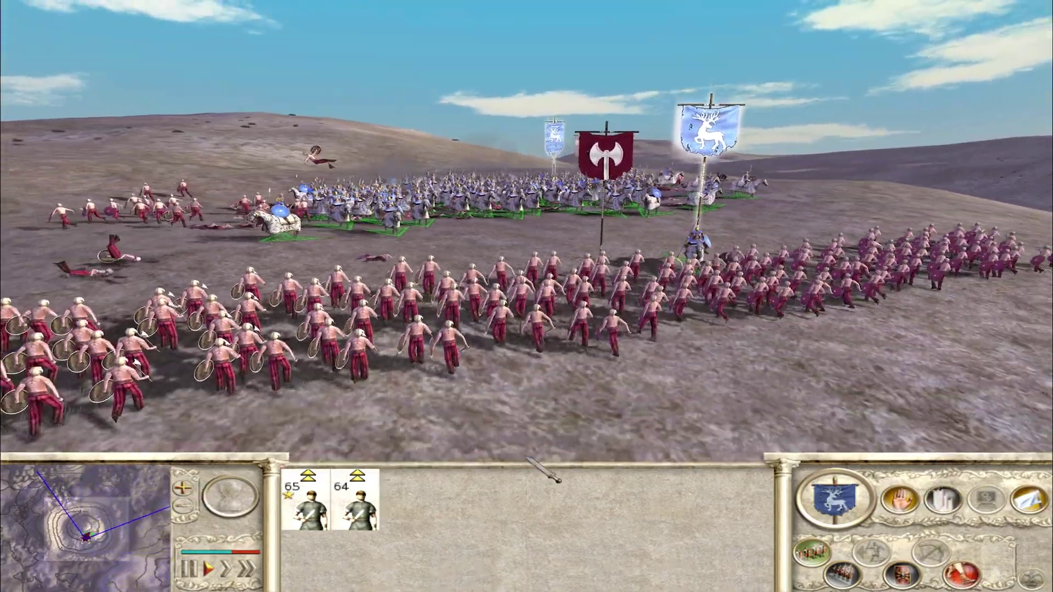
scroll(517, 257, "up", 5)
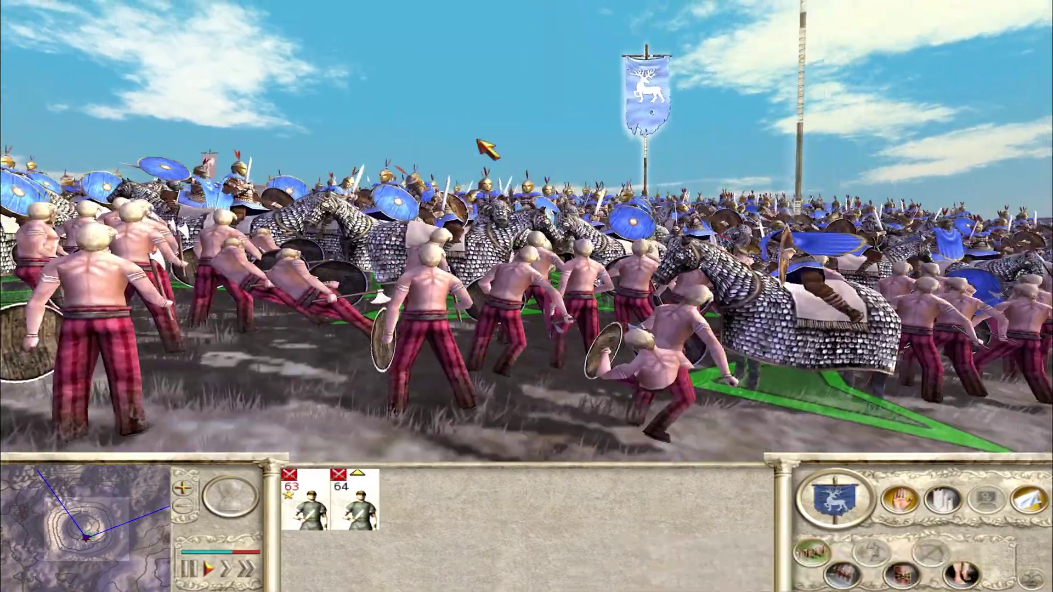
scroll(606, 400, "down", 4)
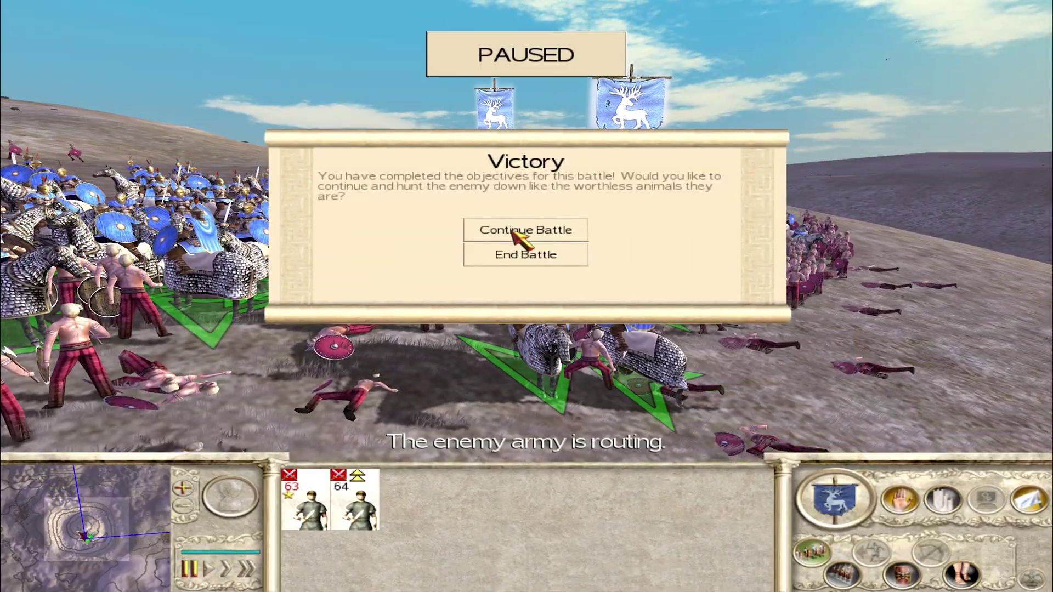
Continue the battle beyond the victory and watch the Graal Knights pursue the routing enemy
left_click(513, 232)
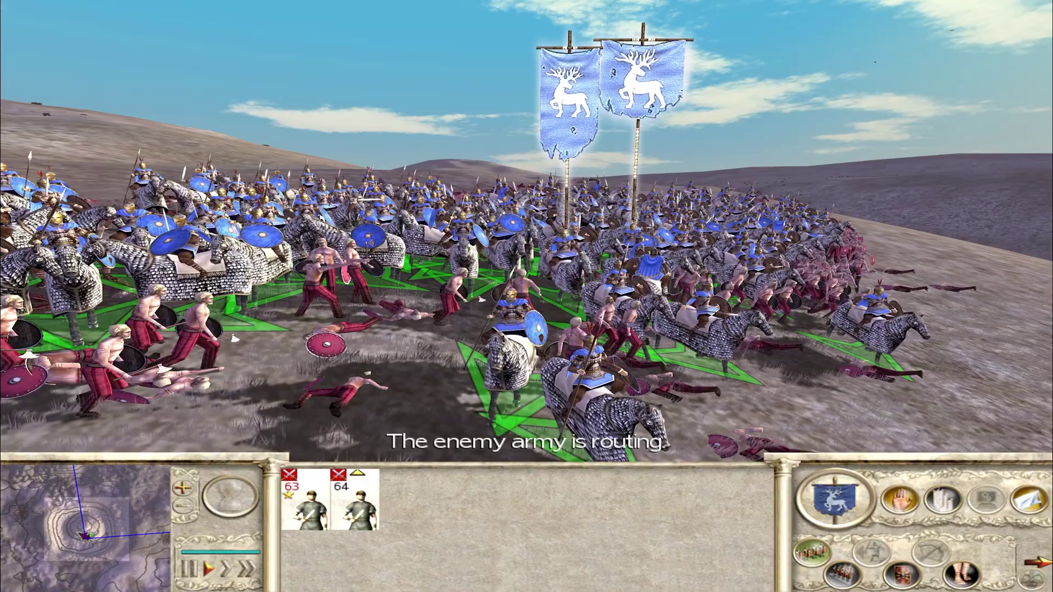
scroll(699, 357, "down", 5)
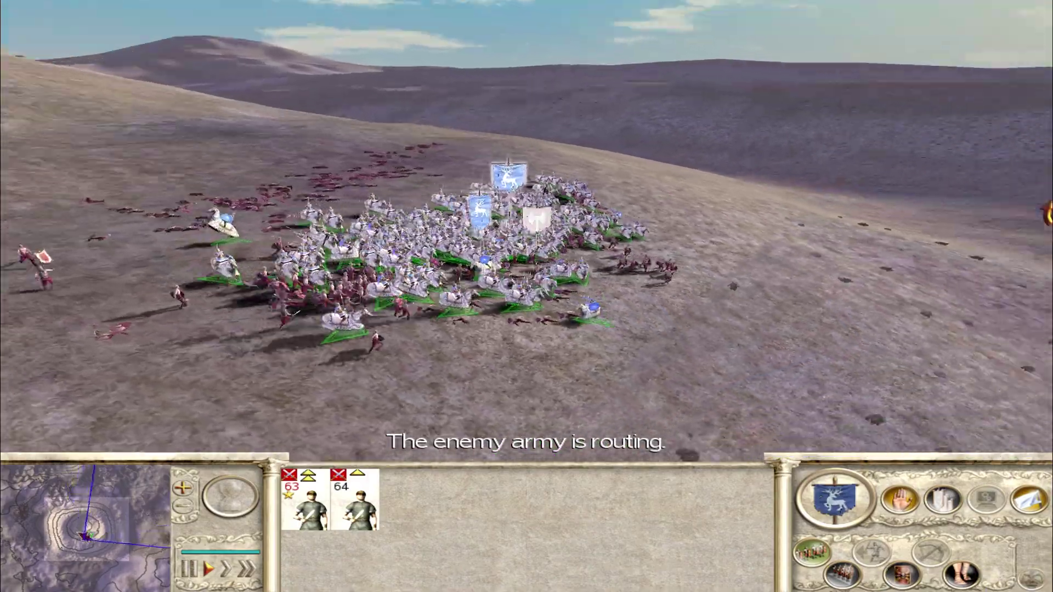
scroll(800, 219, "down", 3)
scroll(603, 137, "up", 5)
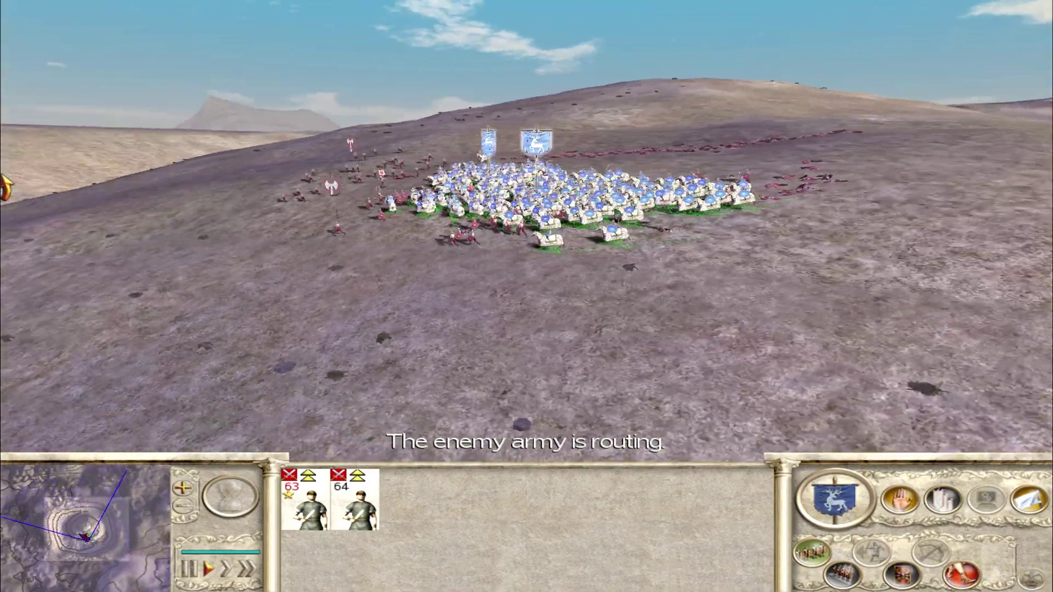
mouse_move(957, 10)
key("q")
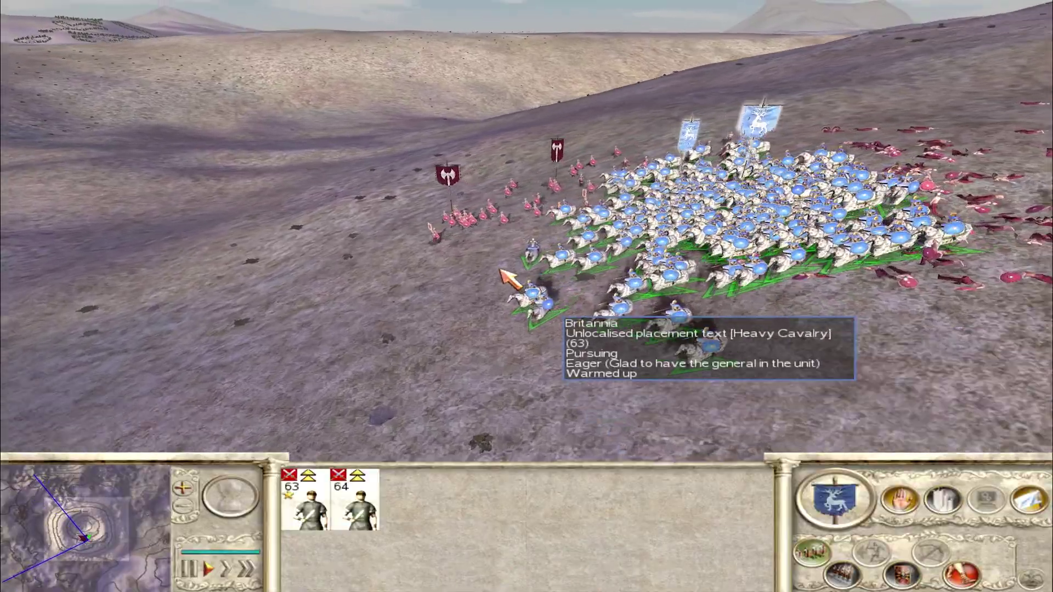
scroll(527, 296, "up", 3)
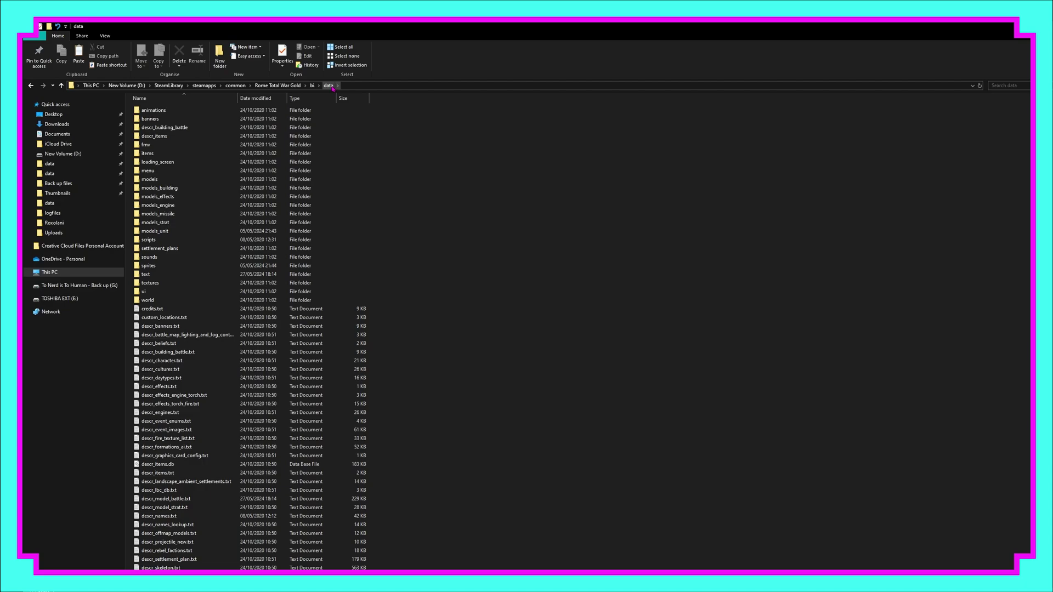
Search the bi data folder for "graal" and copy the #graal_knights.tga and graal_knights_info.tga files
left_click(1001, 85)
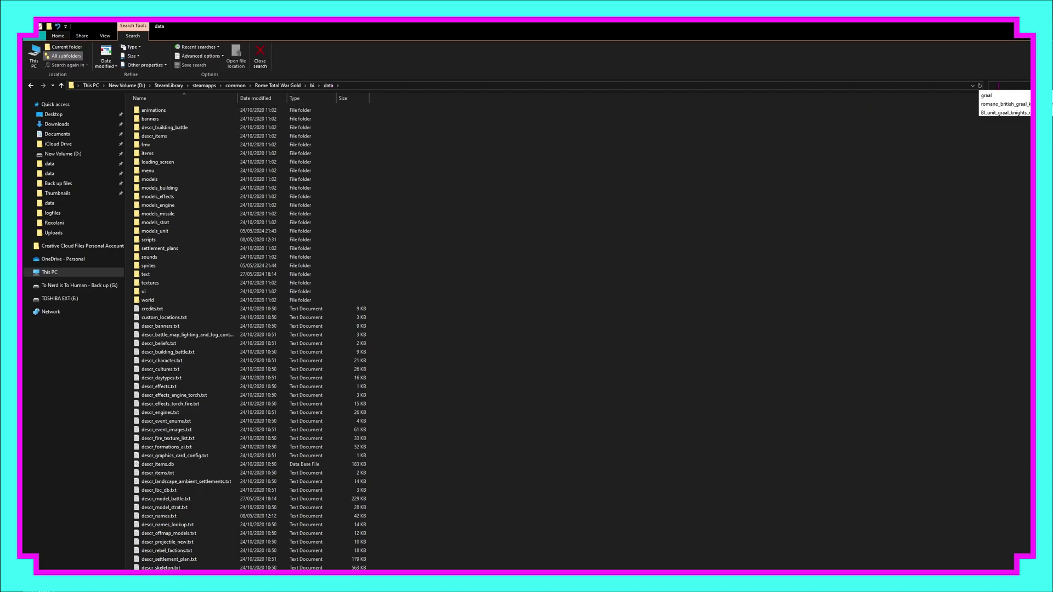
type("graal")
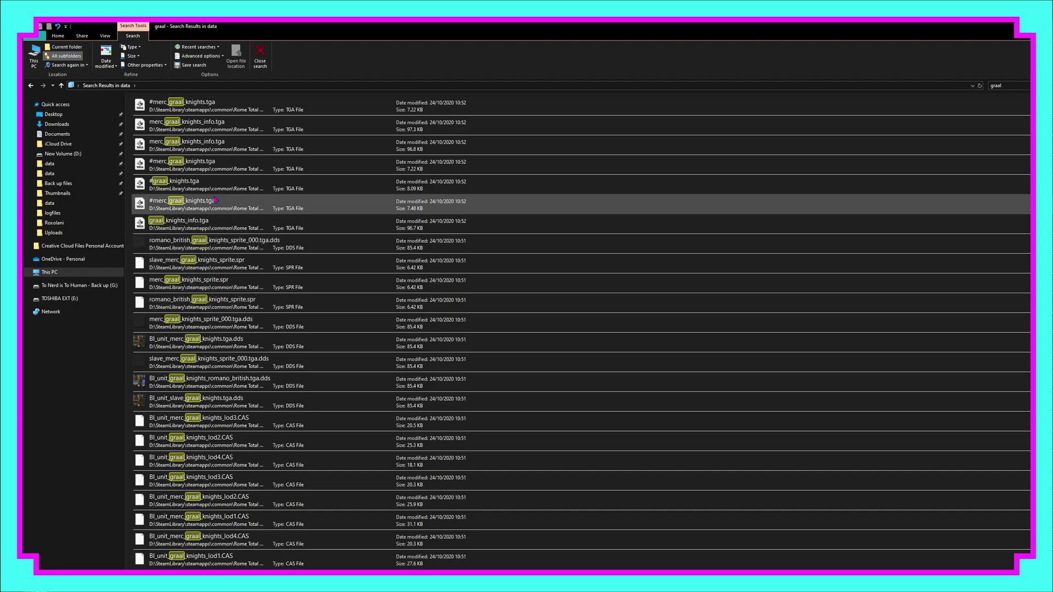
left_click(192, 187)
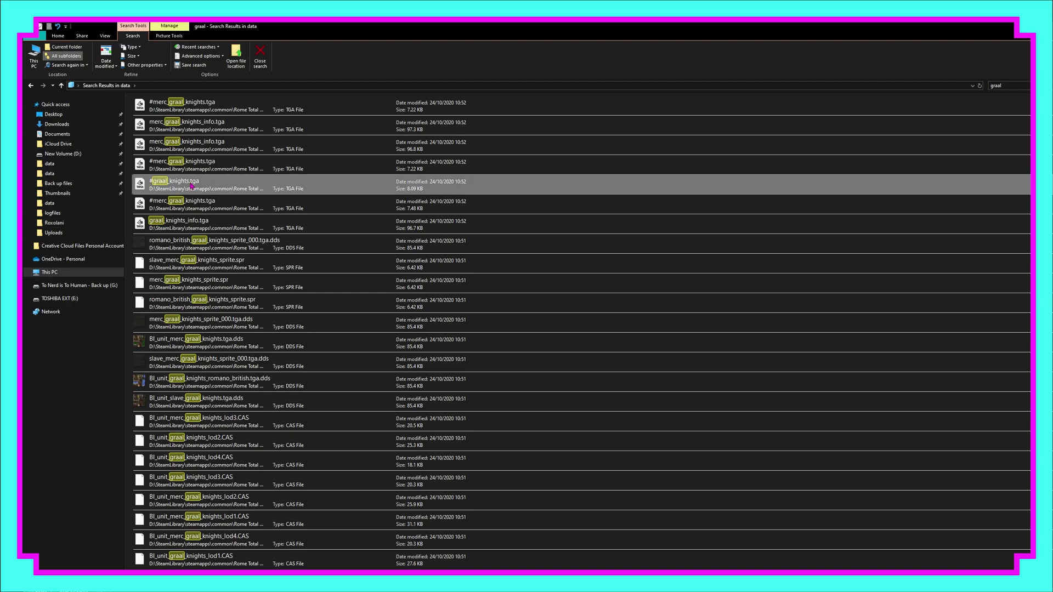
left_click(192, 227, "ctrl")
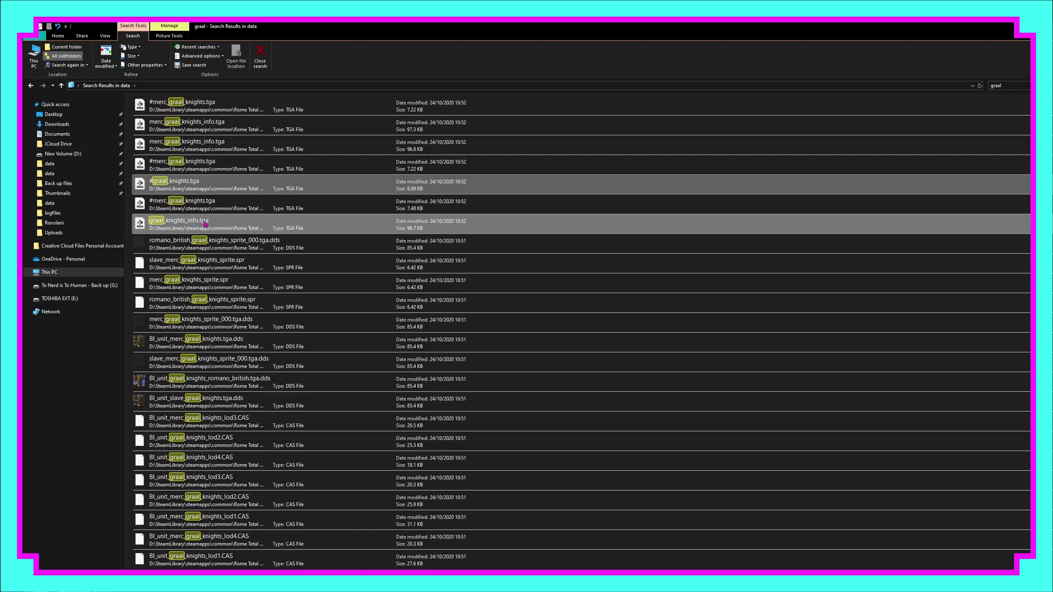
right_click(204, 186)
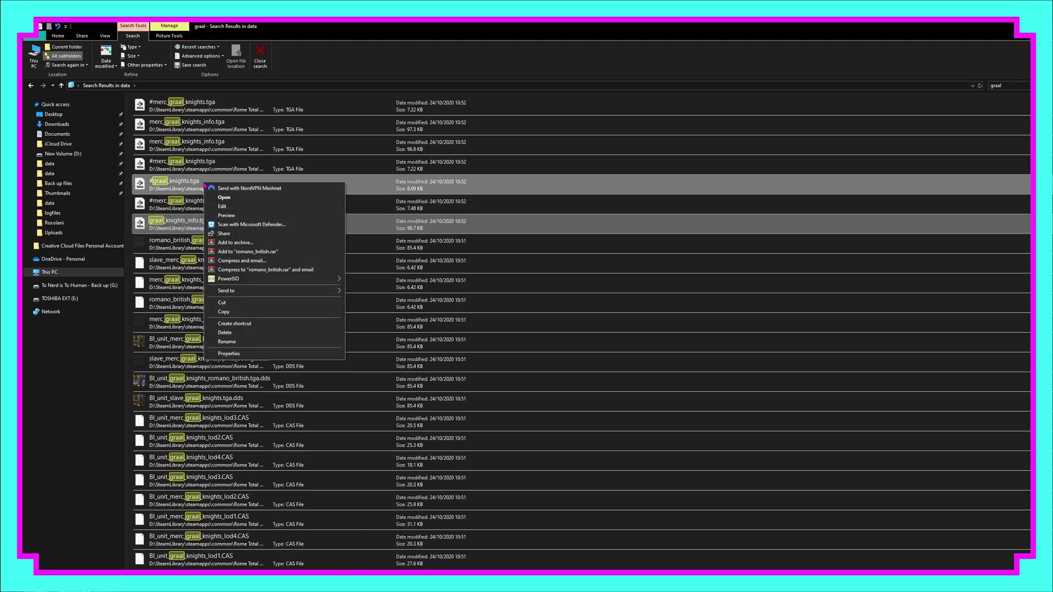
left_click(237, 312)
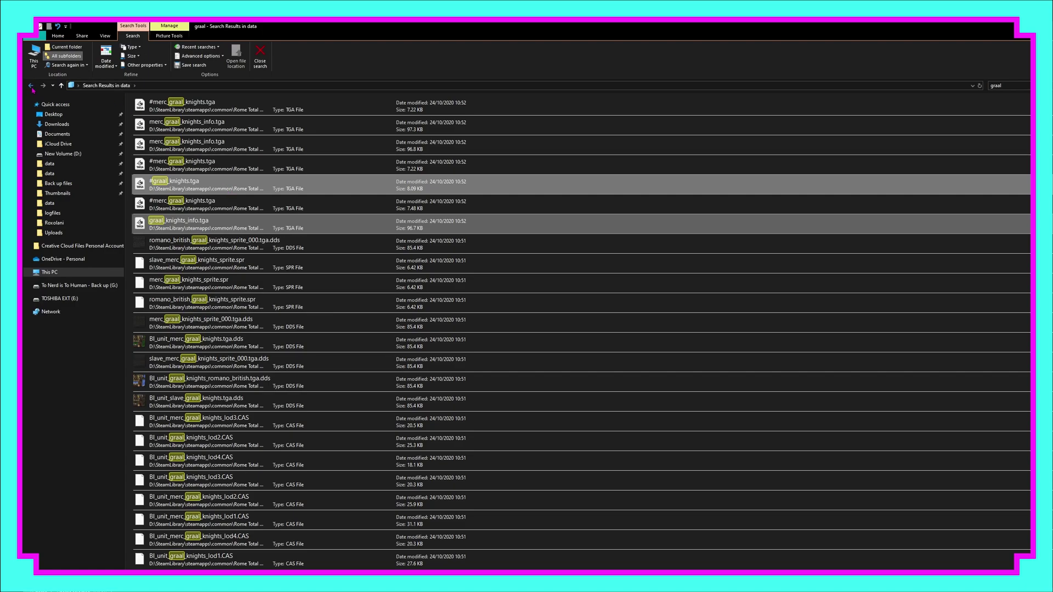
Paste both copied Graal Knights images into the base game's data\ui\unit_info\britons folder
left_click(32, 87)
left_click(274, 85)
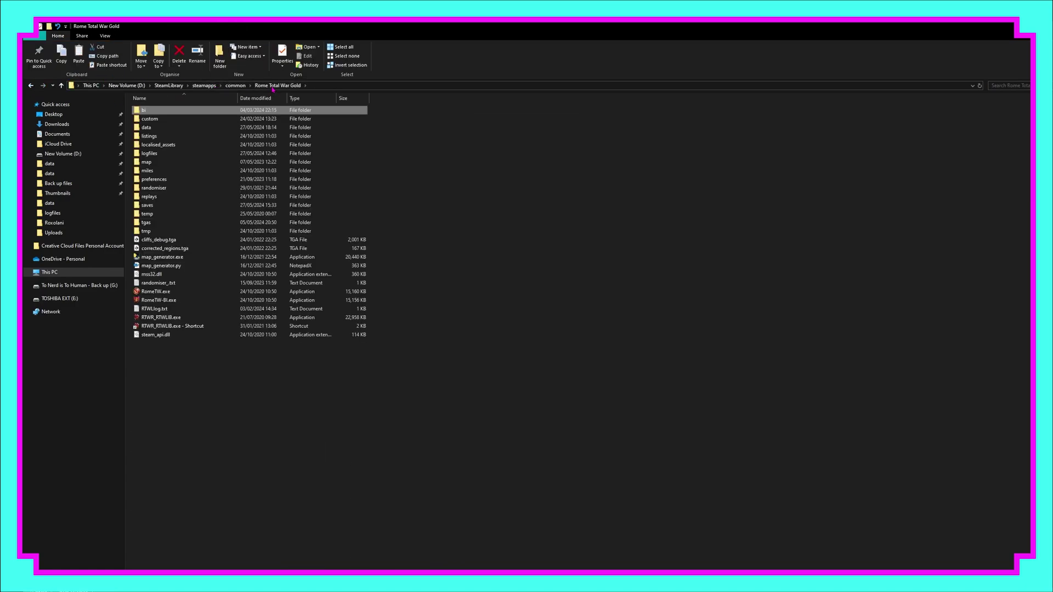
double_click(152, 128)
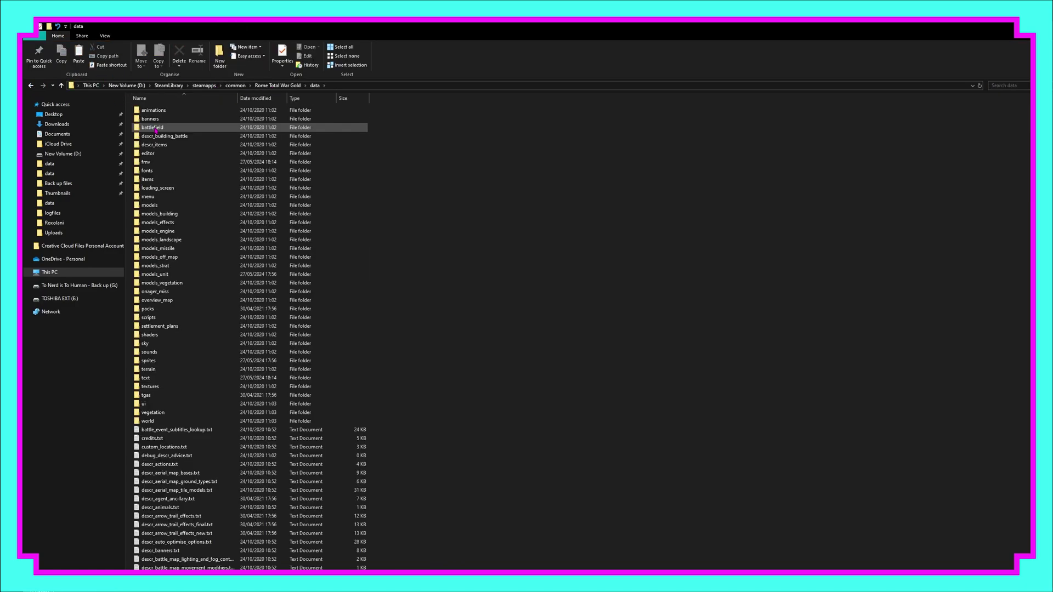
double_click(159, 404)
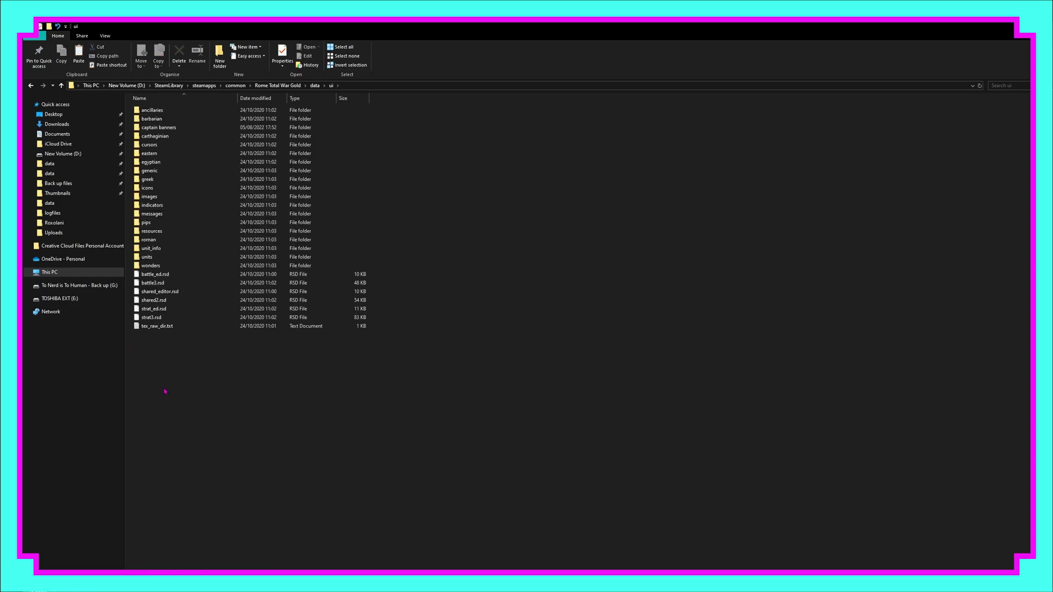
double_click(154, 248)
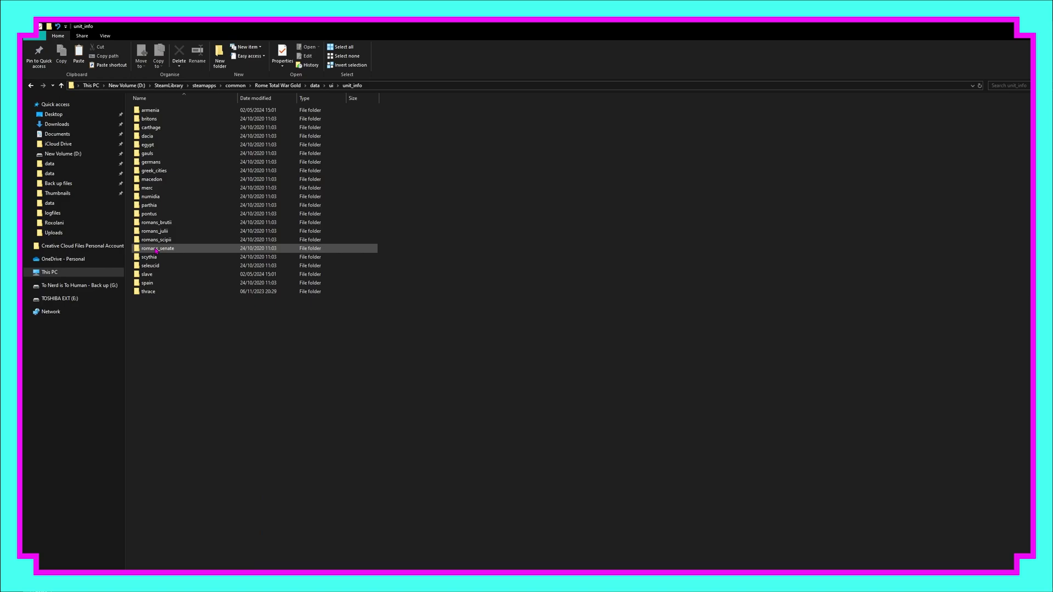
double_click(156, 119)
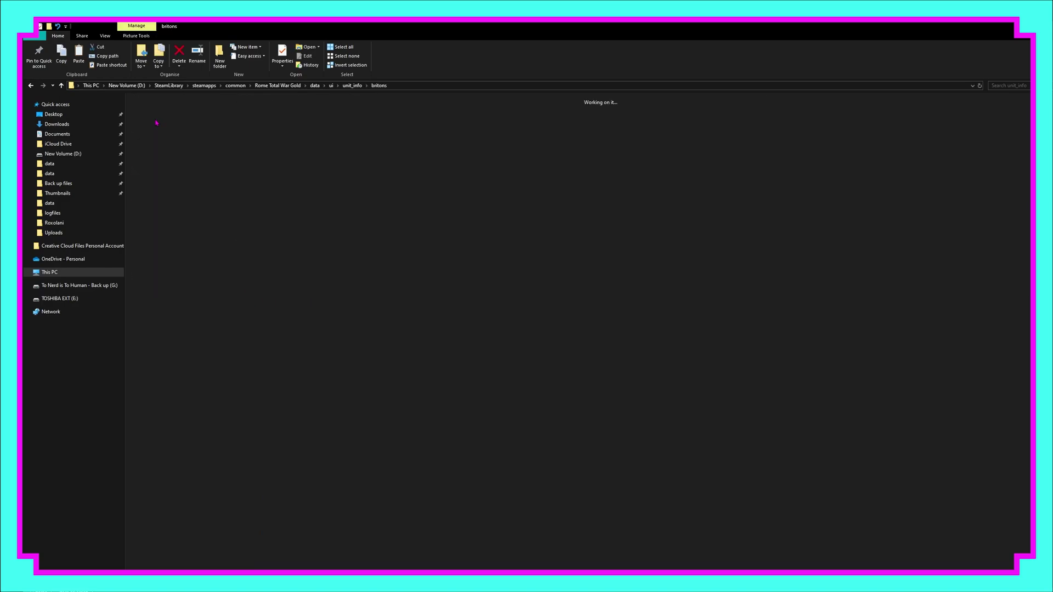
right_click(290, 255)
left_click(307, 308)
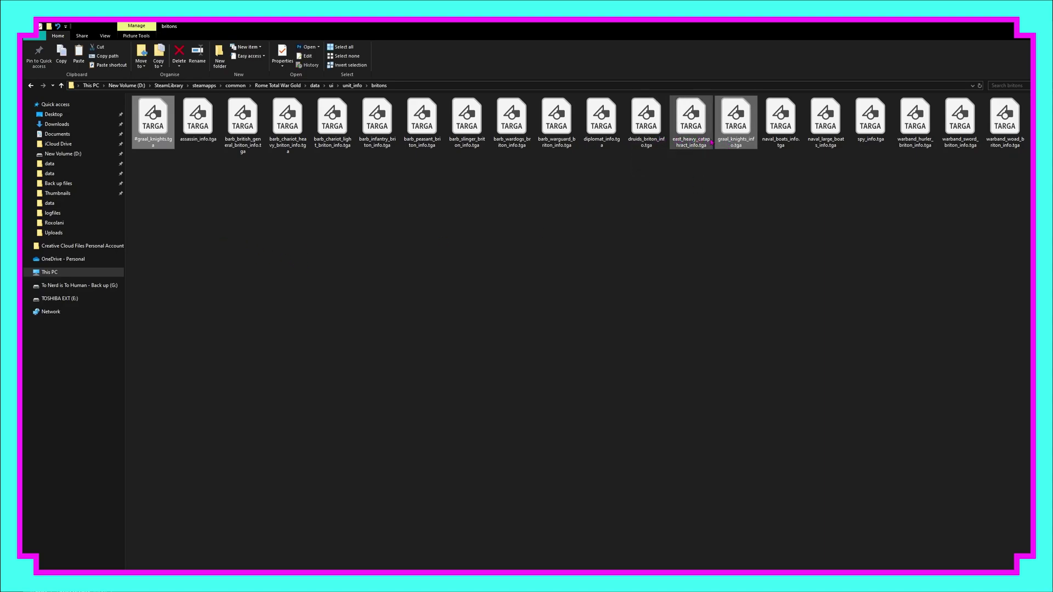
Move #graal_knights.tga from the unit_info\britons folder into the base game's data\ui\units\britons folder
left_click(456, 202)
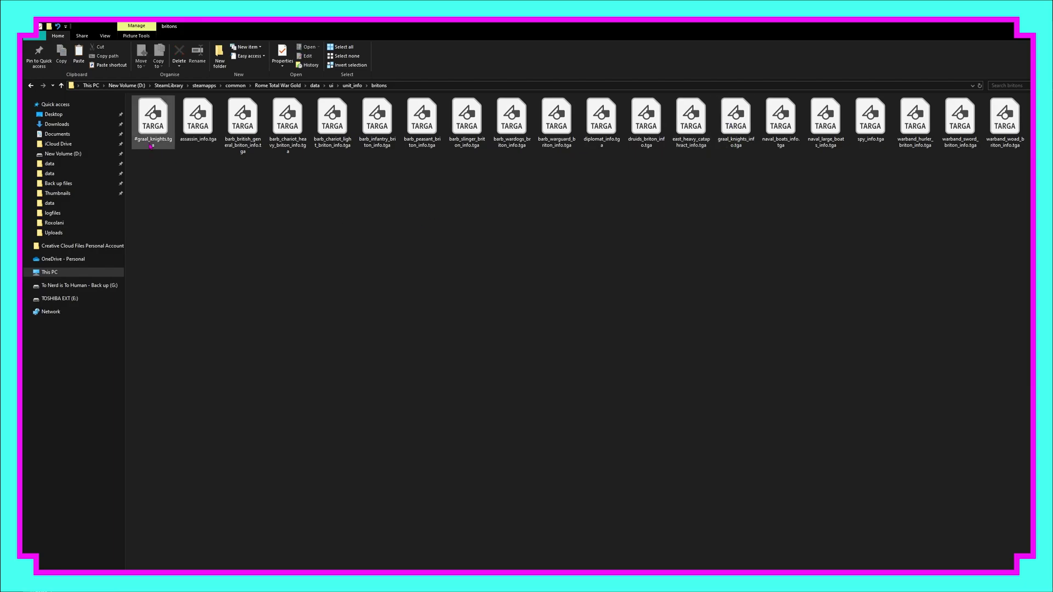
left_click(159, 139)
right_click(159, 140)
left_click(173, 279)
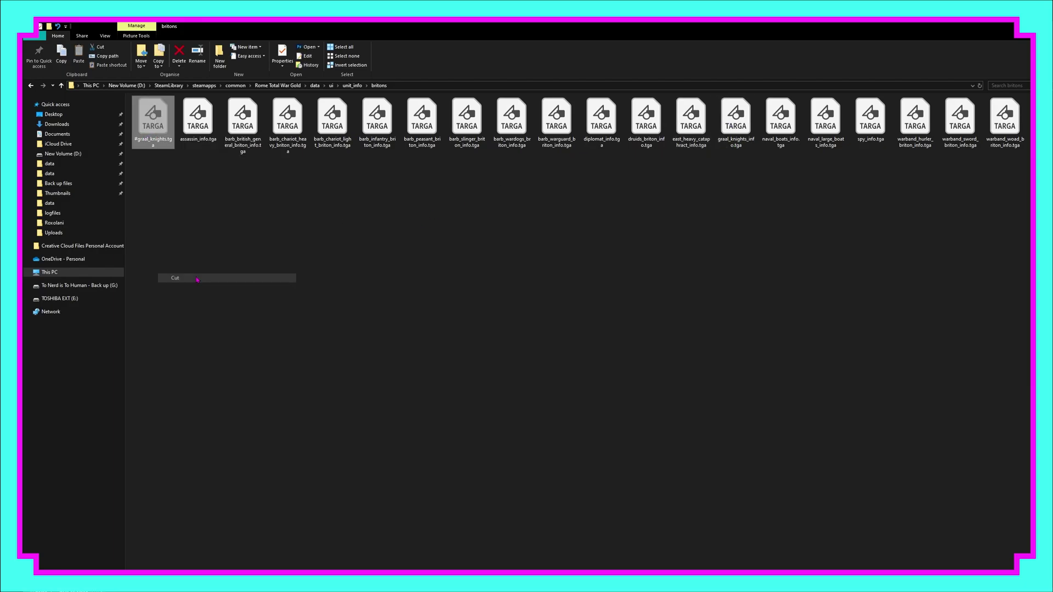
left_click(331, 85)
double_click(151, 257)
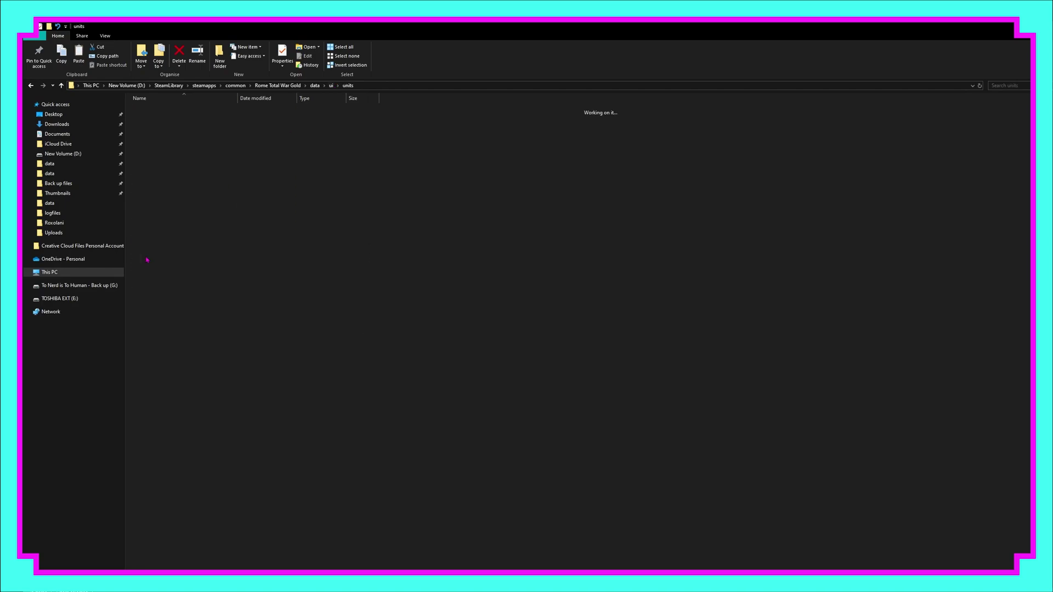
left_click(161, 119)
double_click(161, 119)
right_click(274, 230)
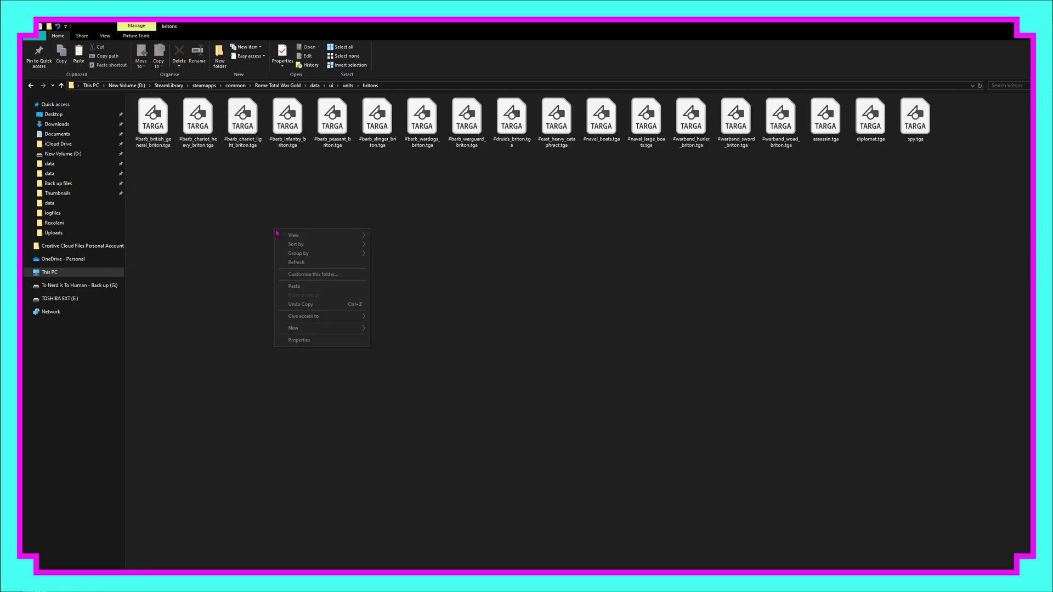
left_click(291, 286)
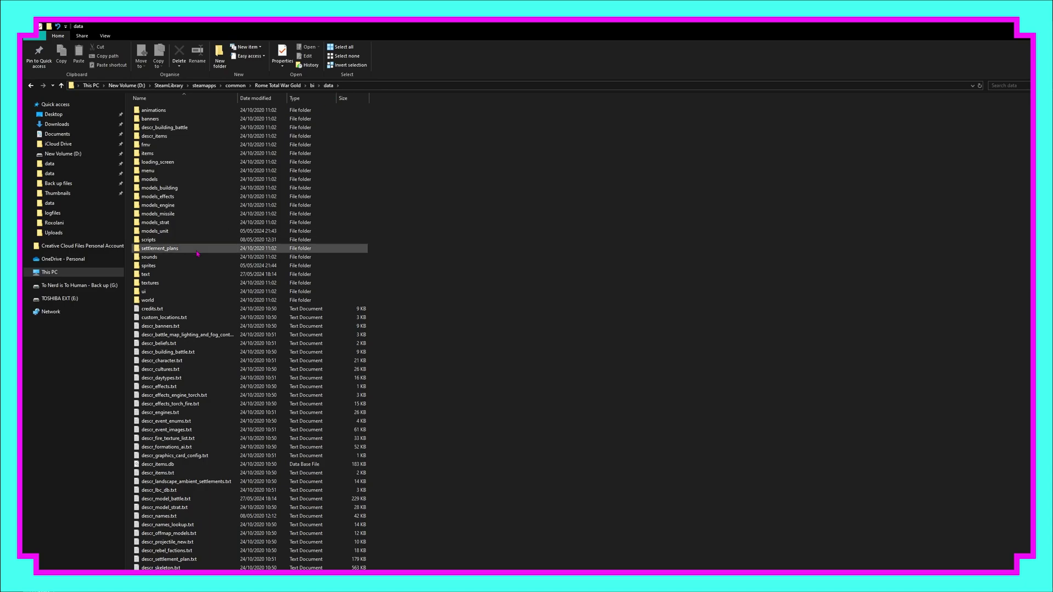
Copy the Graal Knights name, description and short description block from export_units.txt in the bi\data\text folder
left_click(150, 276)
double_click(149, 277)
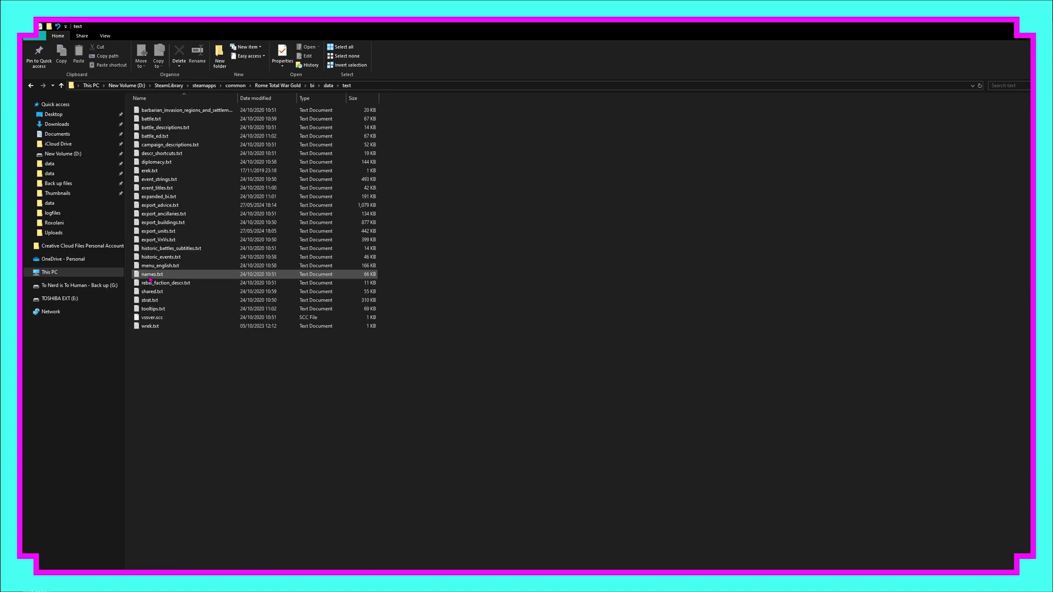
left_click(155, 234)
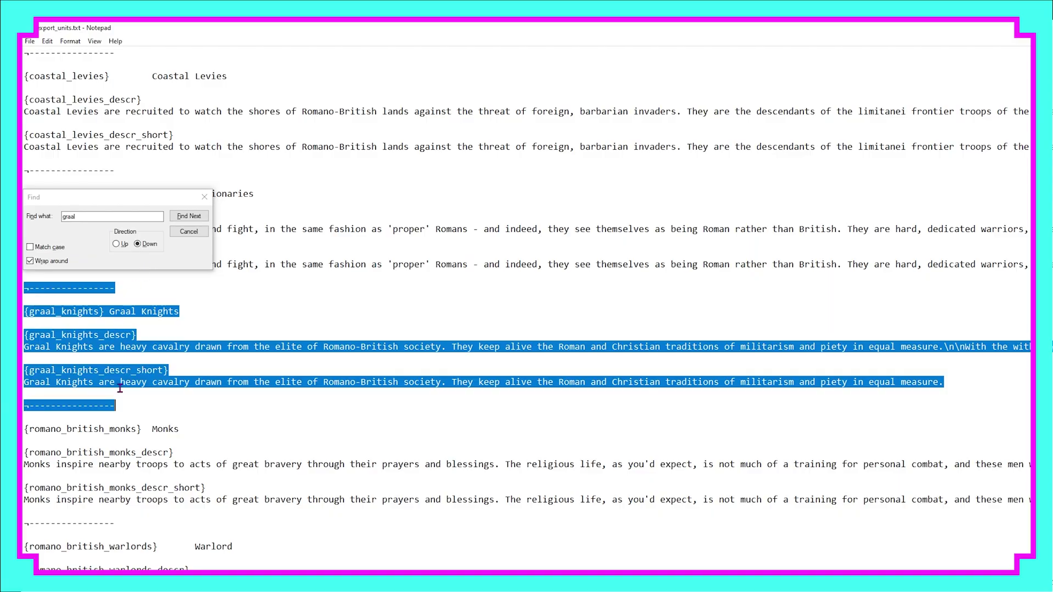
right_click(66, 352)
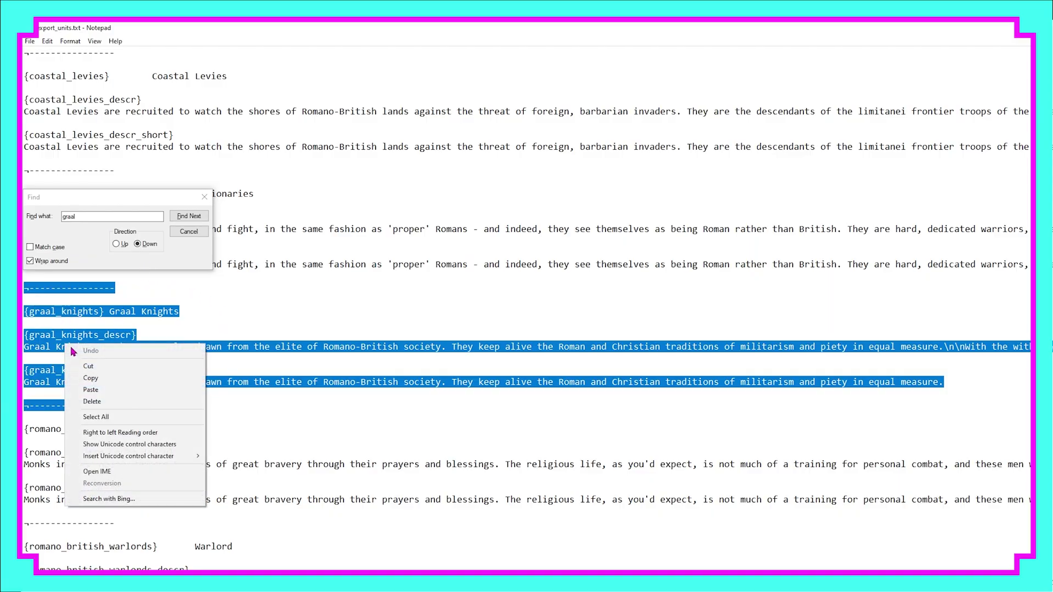
left_click(104, 378)
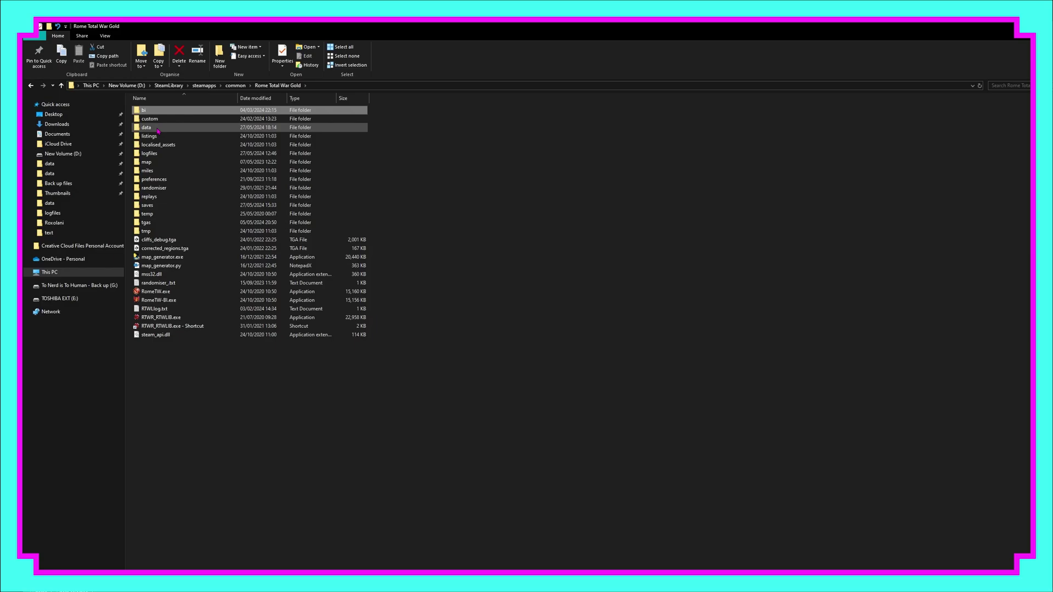
Paste the Graal Knights block at the end of export_units.txt in the base game's data\text folder and save the file
double_click(186, 127)
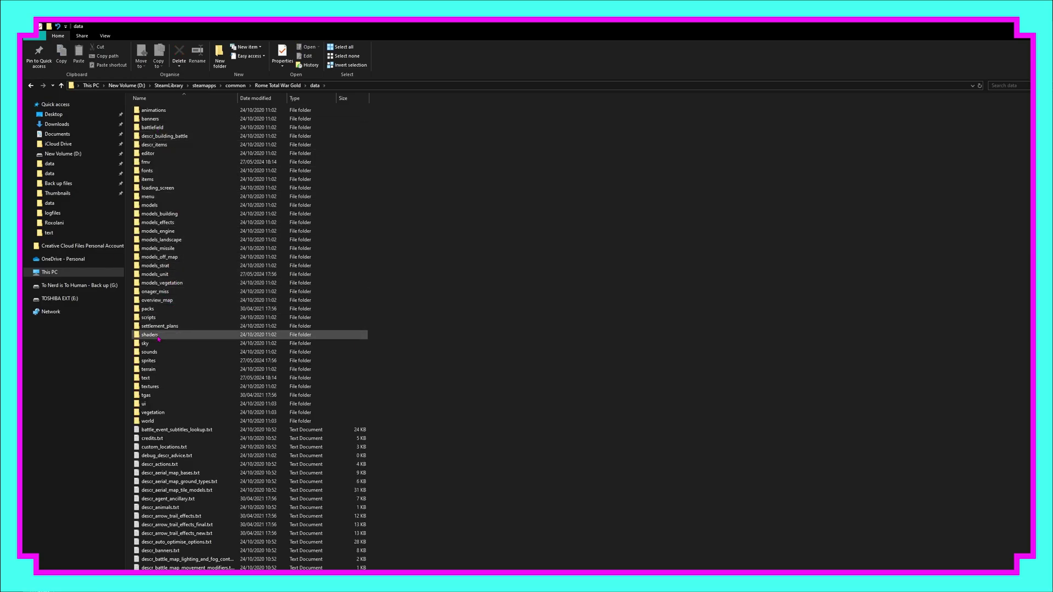
double_click(164, 378)
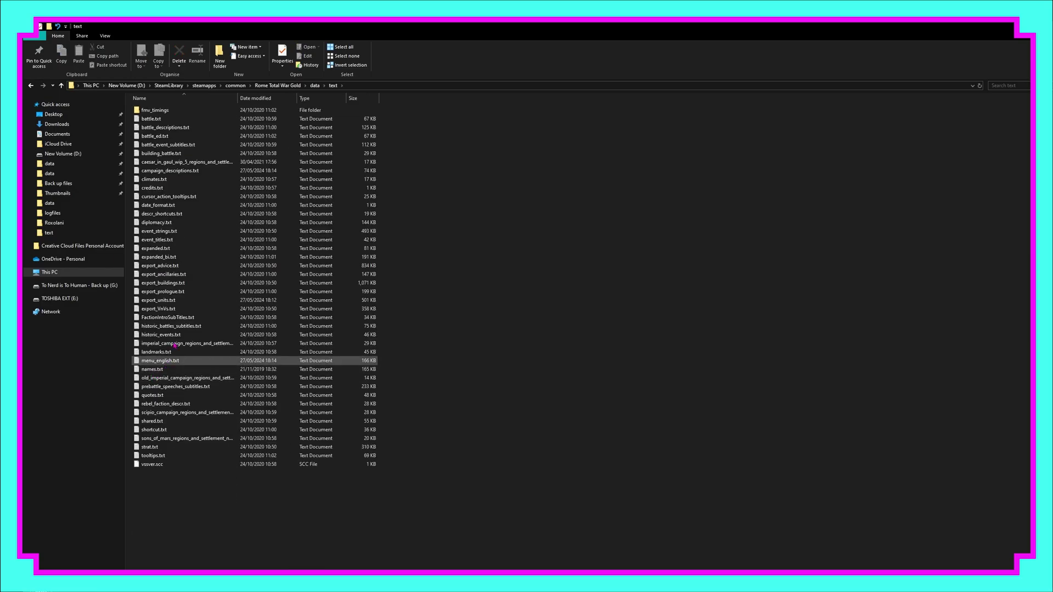
left_click(165, 98)
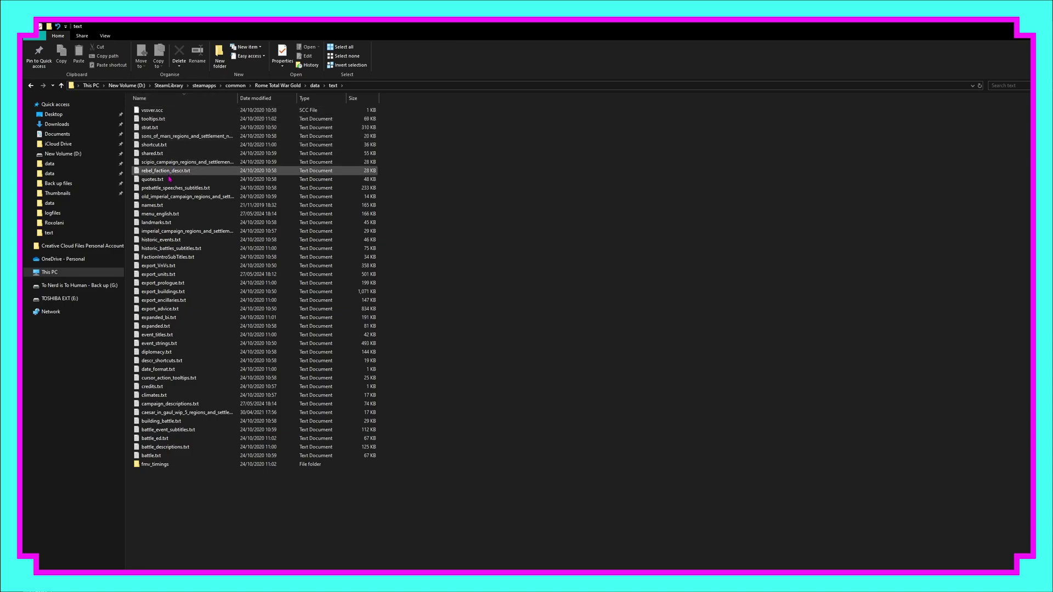
left_click(165, 276)
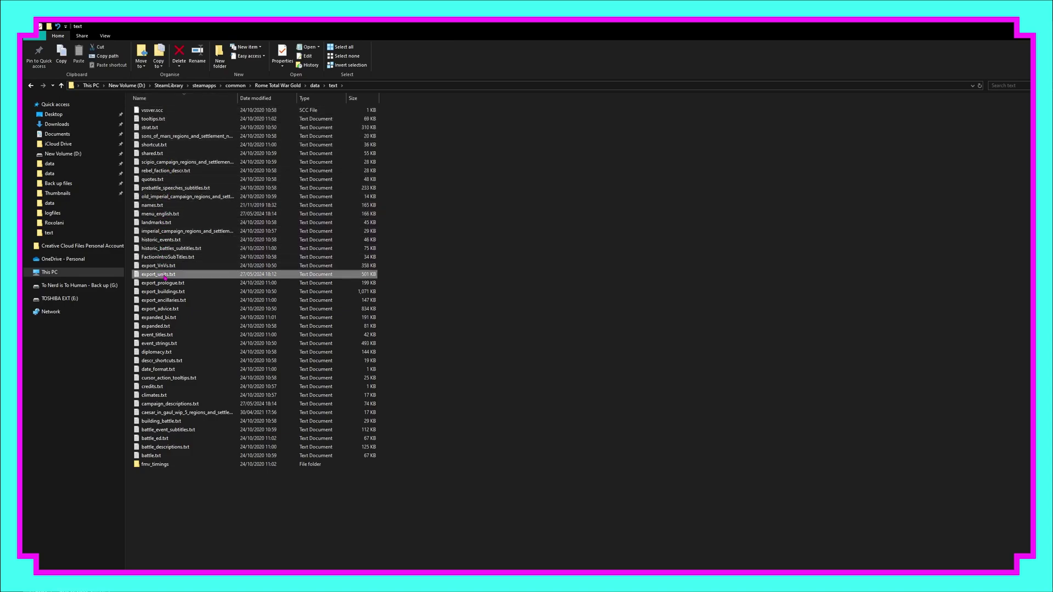
double_click(165, 275)
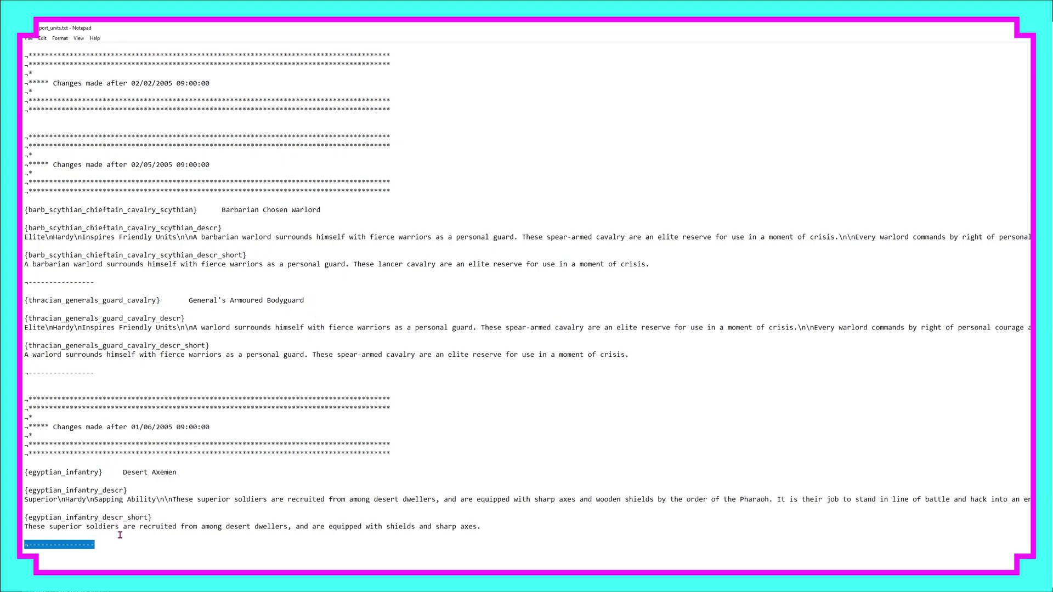
key("ctrl+v")
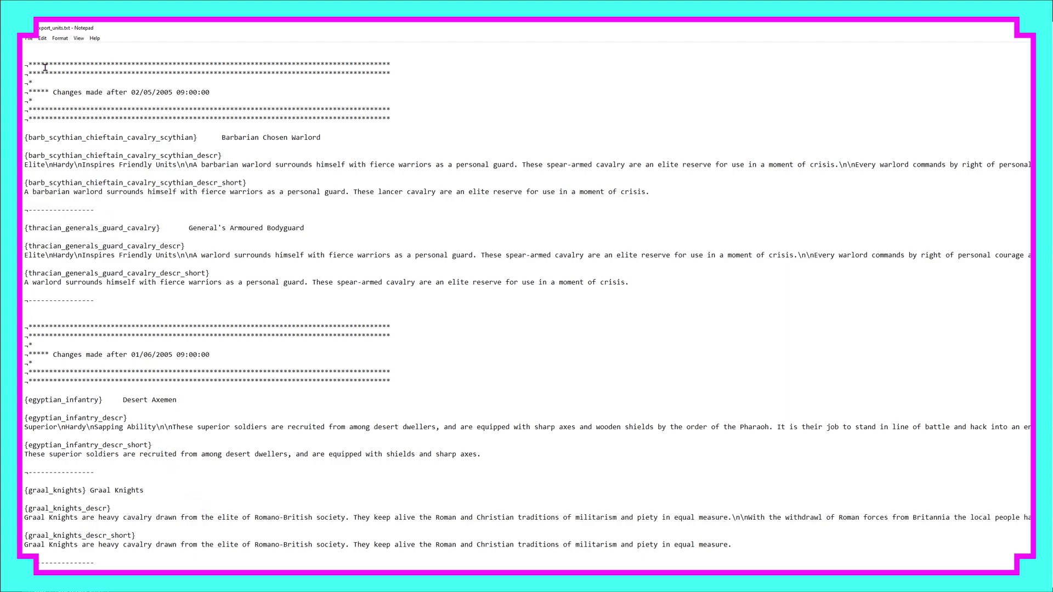
left_click(28, 38)
left_click(43, 75)
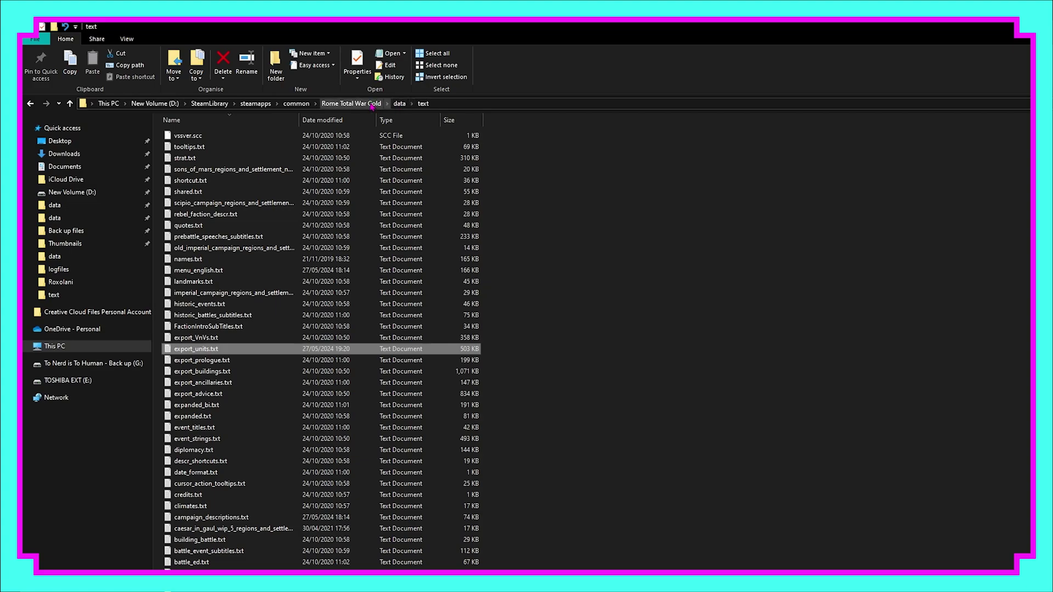
Open export_descr_buildings.txt from the base game's data folder and find "Stables" in it
left_click(400, 104)
scroll(286, 383, "down", 4)
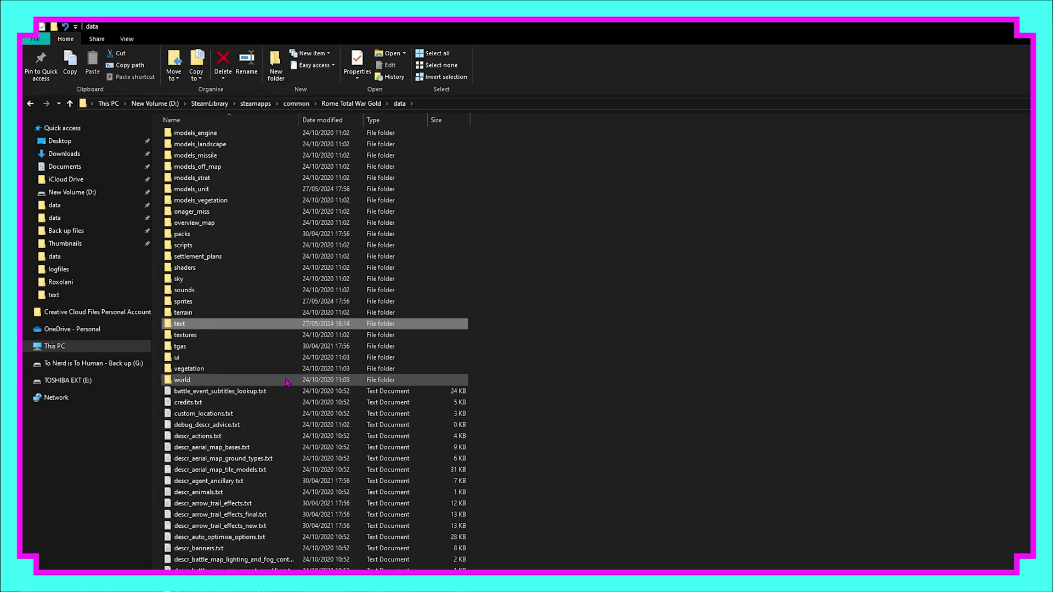
scroll(286, 382, "down", 18)
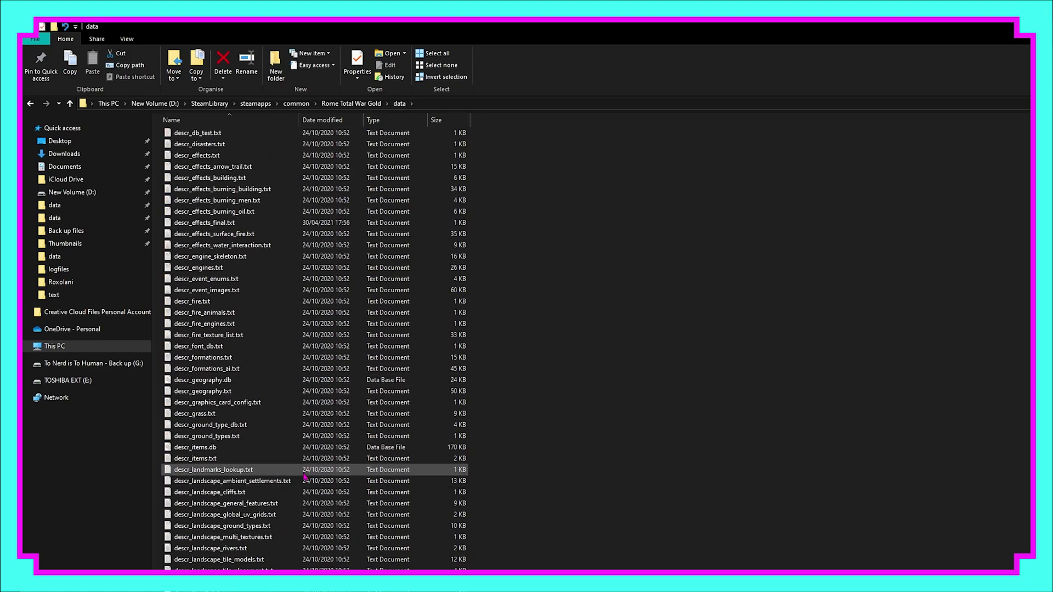
scroll(305, 478, "down", 20)
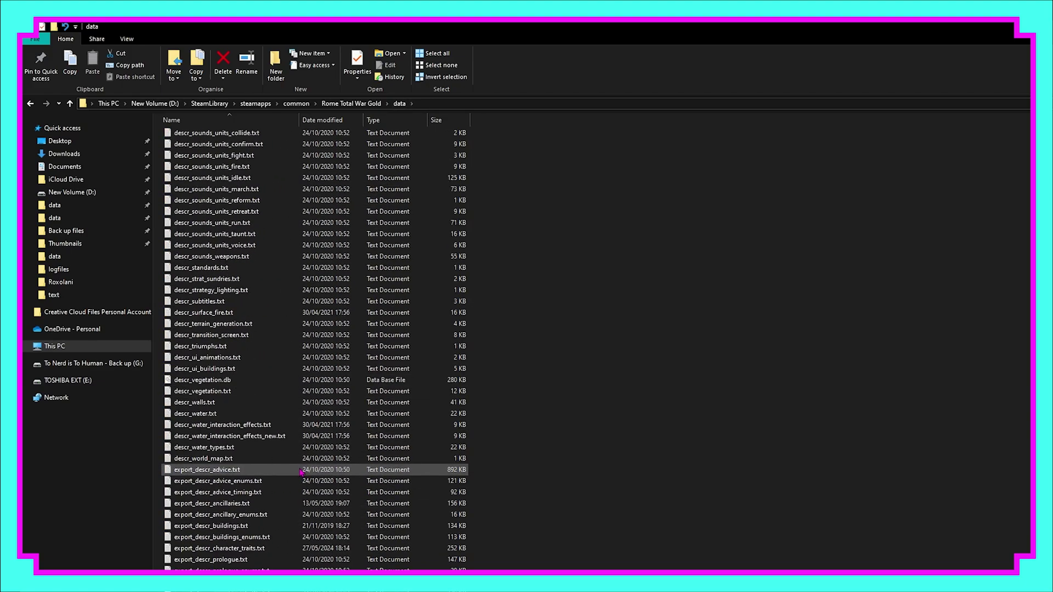
left_click(225, 527)
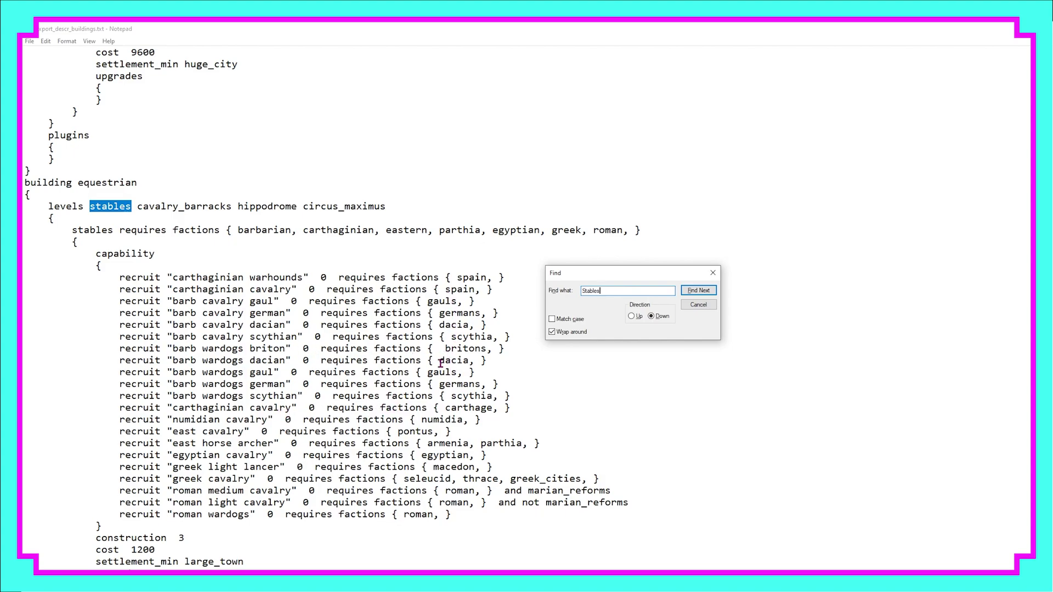
Duplicate the Britons' "barb wardogs briton" recruit line directly beneath itself in the cavalry_barracks capability list
scroll(485, 372, "down", 6)
scroll(347, 422, "down", 4)
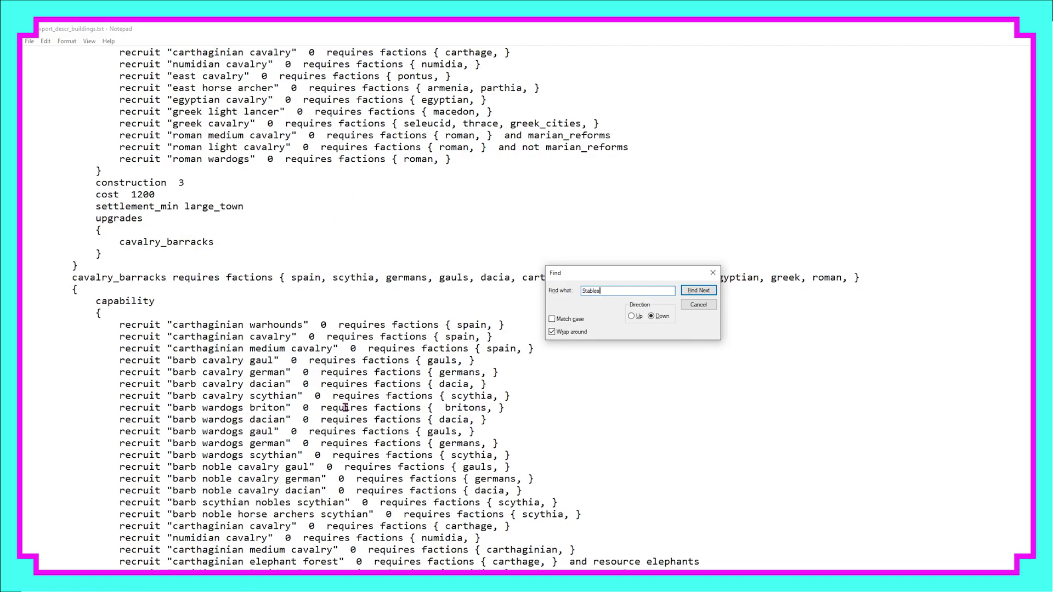
left_click(511, 409)
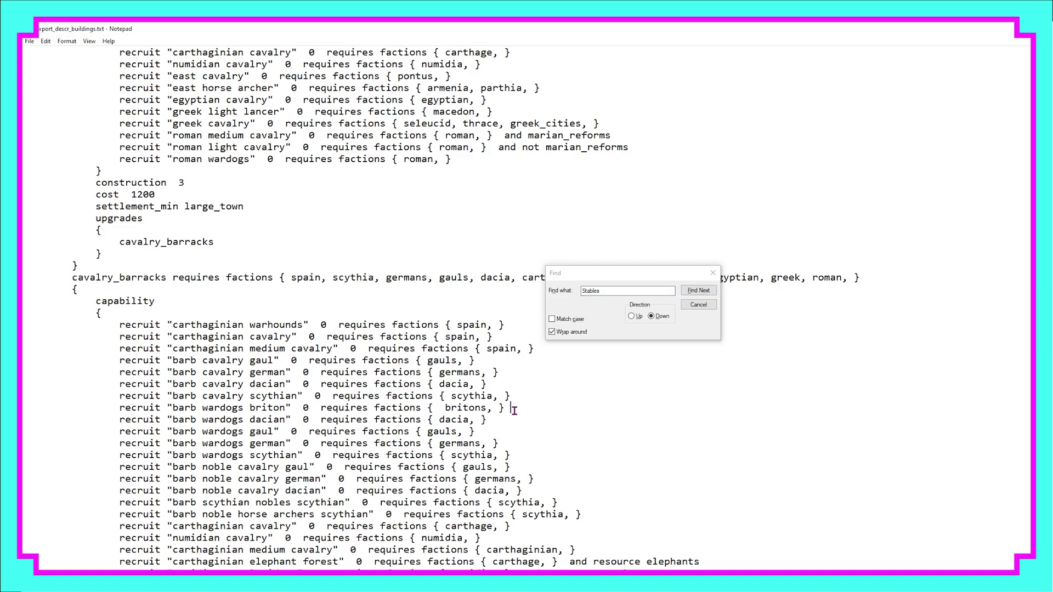
key("Return")
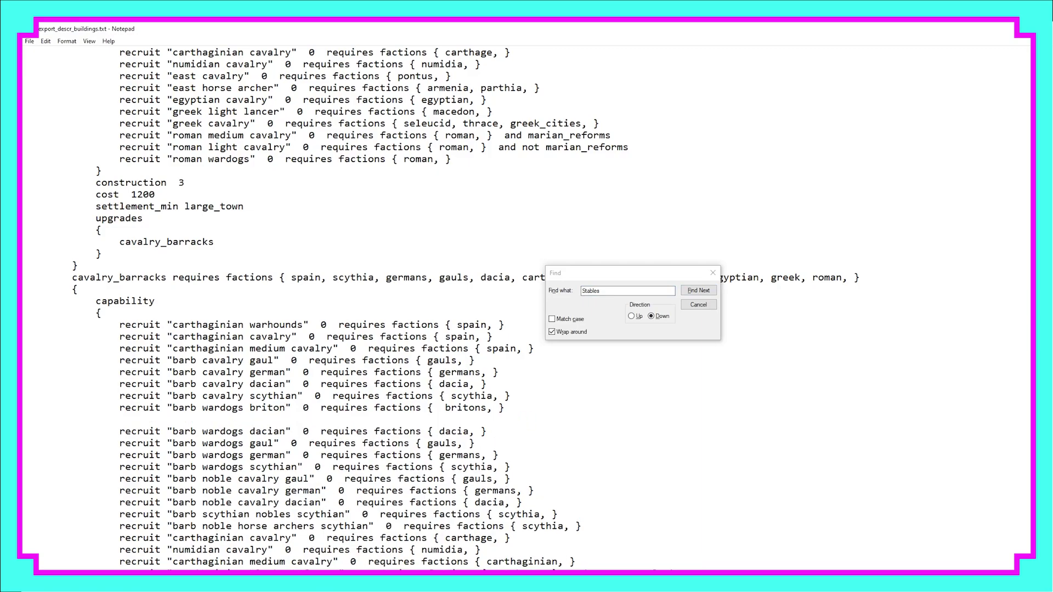
key("ctrl+v")
left_click_drag(119, 409, 507, 408)
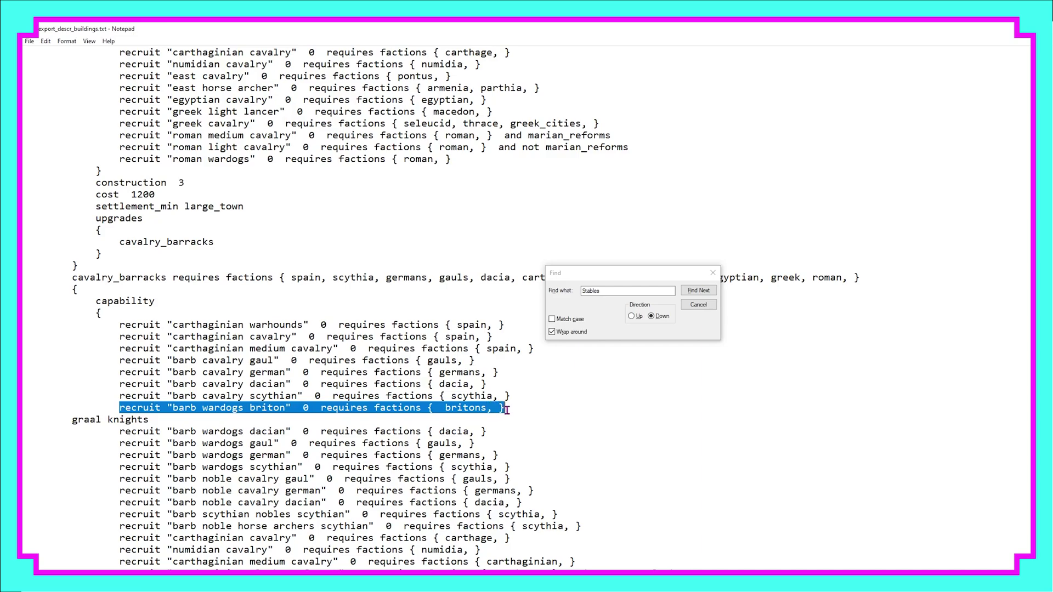
key("ctrl+c")
left_click(26, 420)
key("ctrl+v")
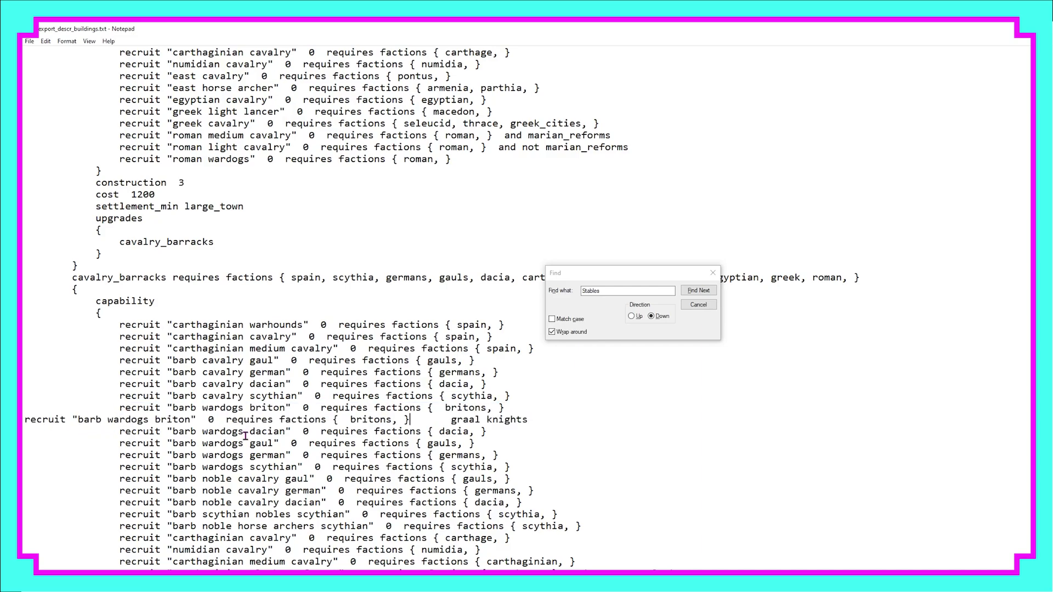
left_click_drag(529, 421, 411, 420)
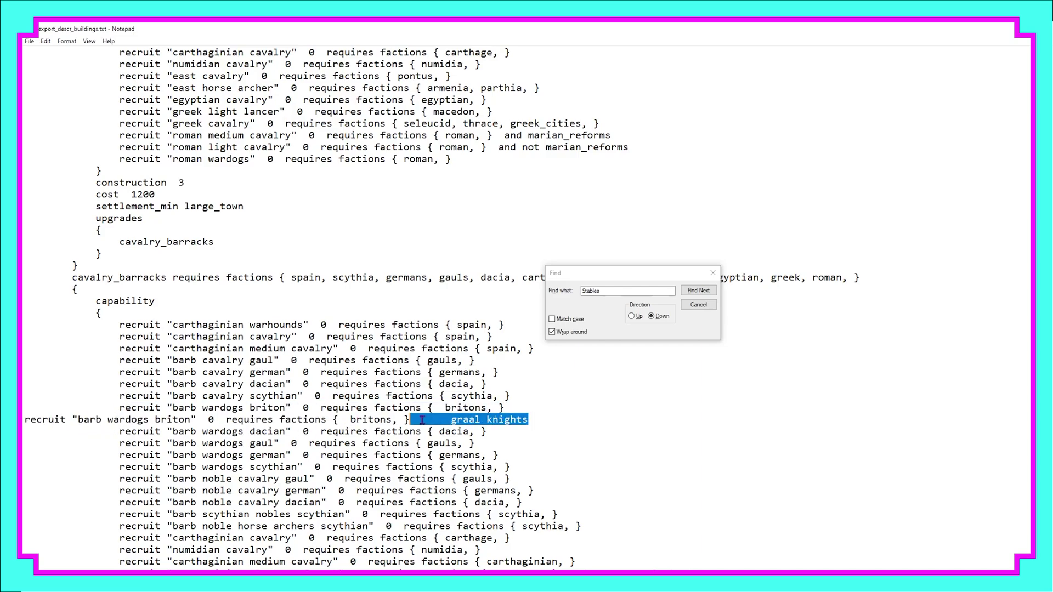
key("Delete")
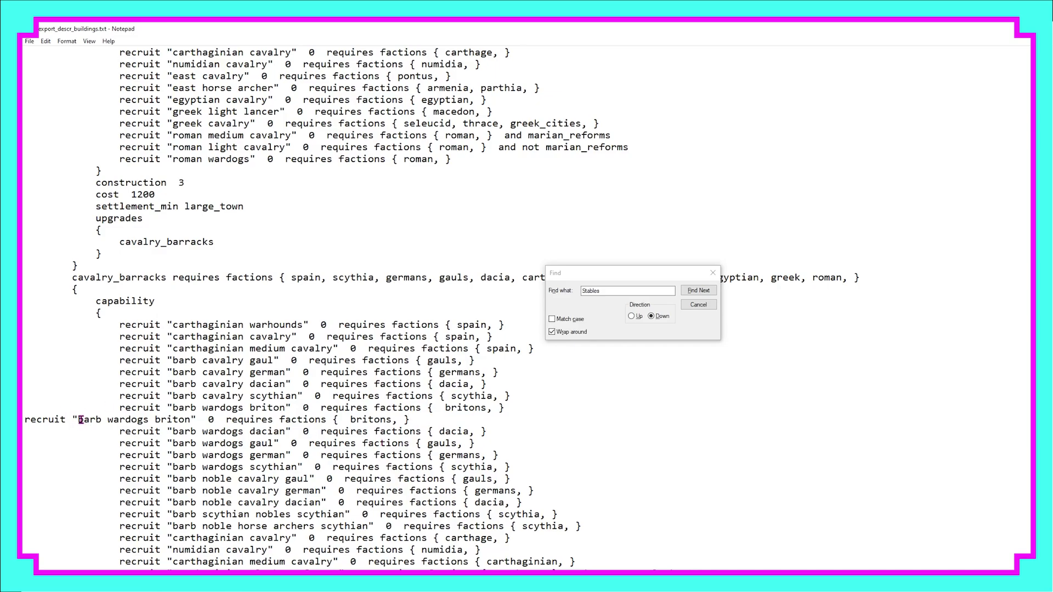
Change the duplicated line's unit name to "graal knights" and indent the line to match the other recruit entries
left_click_drag(79, 419, 191, 421)
key("ctrl+v")
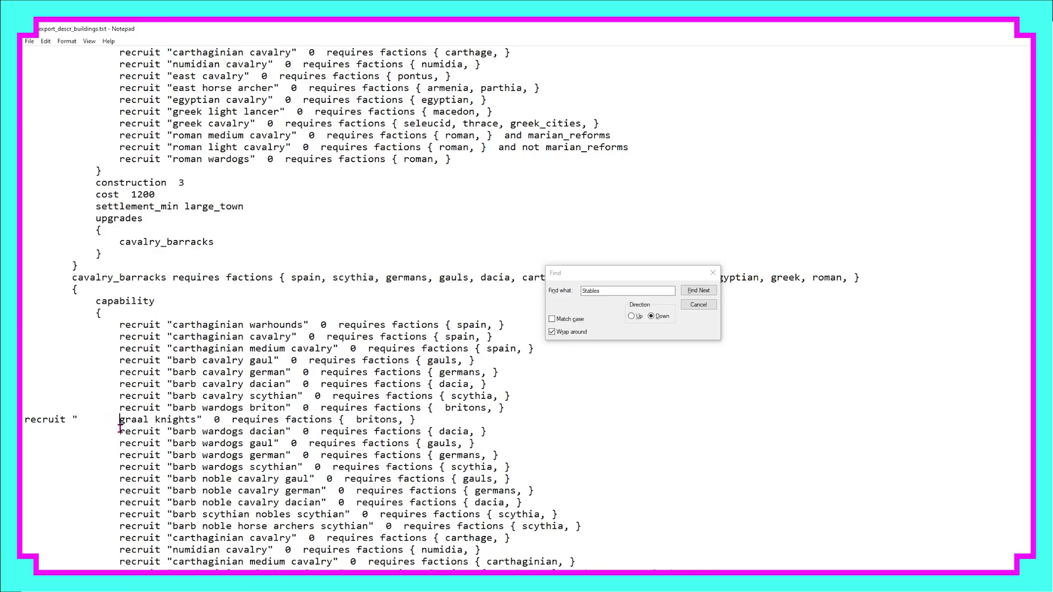
key("BackSpace")
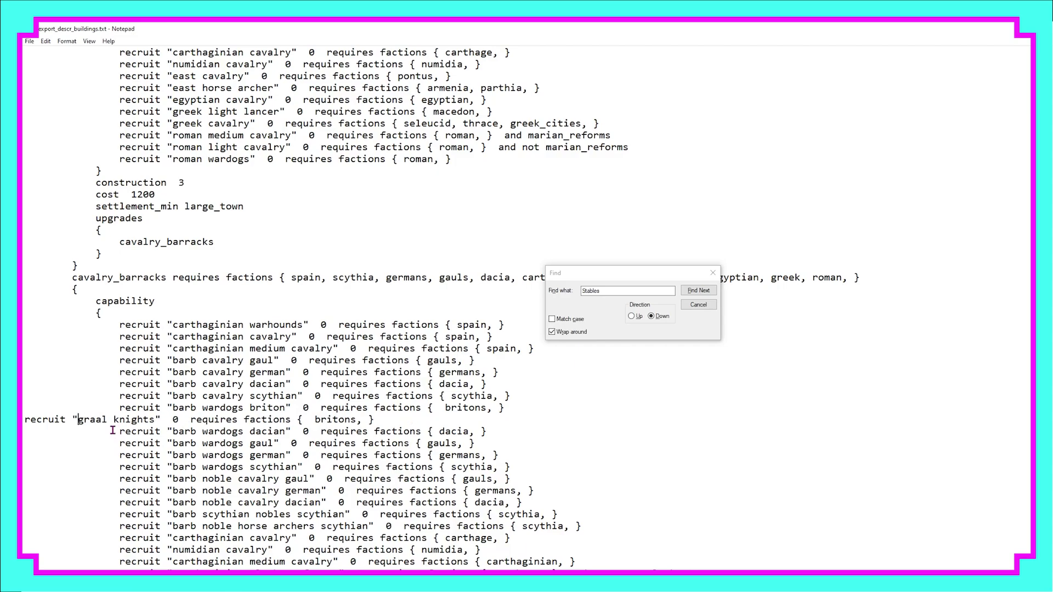
left_click(24, 419)
key("Tab")
key("Tab")
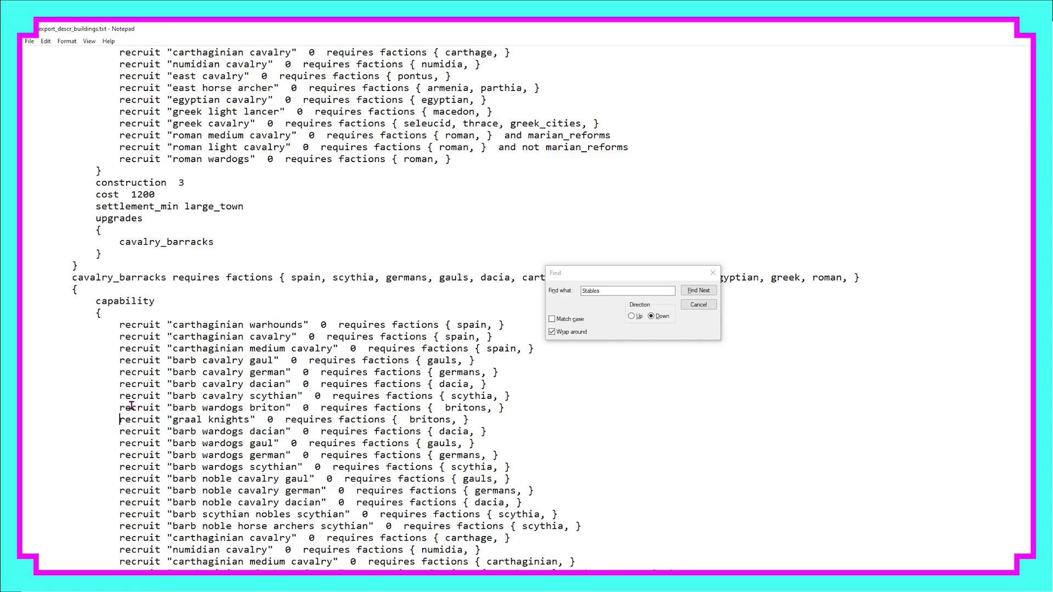
Copy the "graal knights" recruit line and insert it below the "barb wardogs briton" line in the hippodrome capability list
left_click_drag(469, 420, 23, 419)
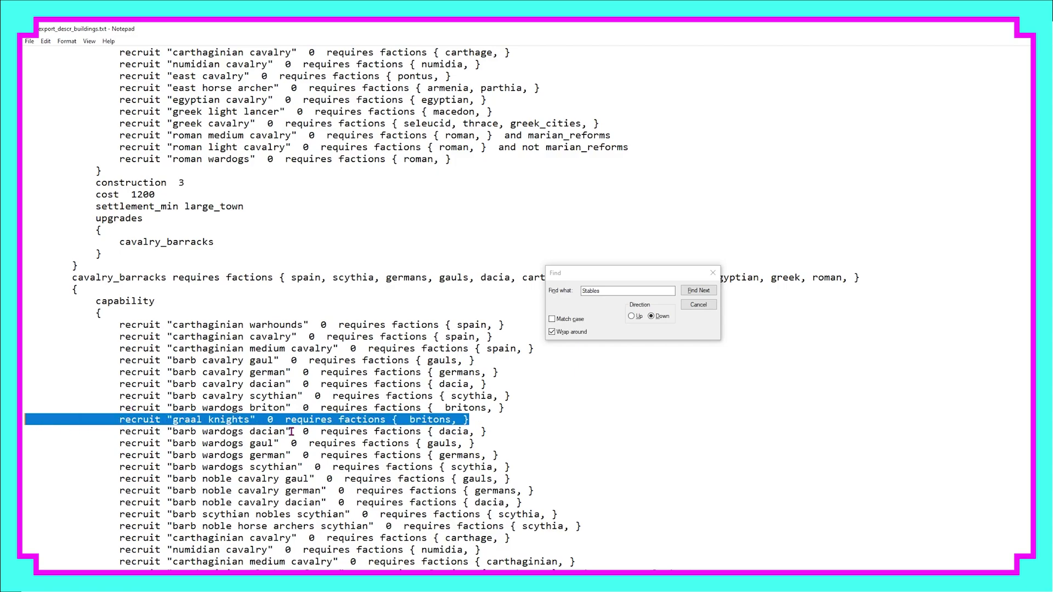
scroll(291, 432, "down", 11)
scroll(365, 472, "down", 4)
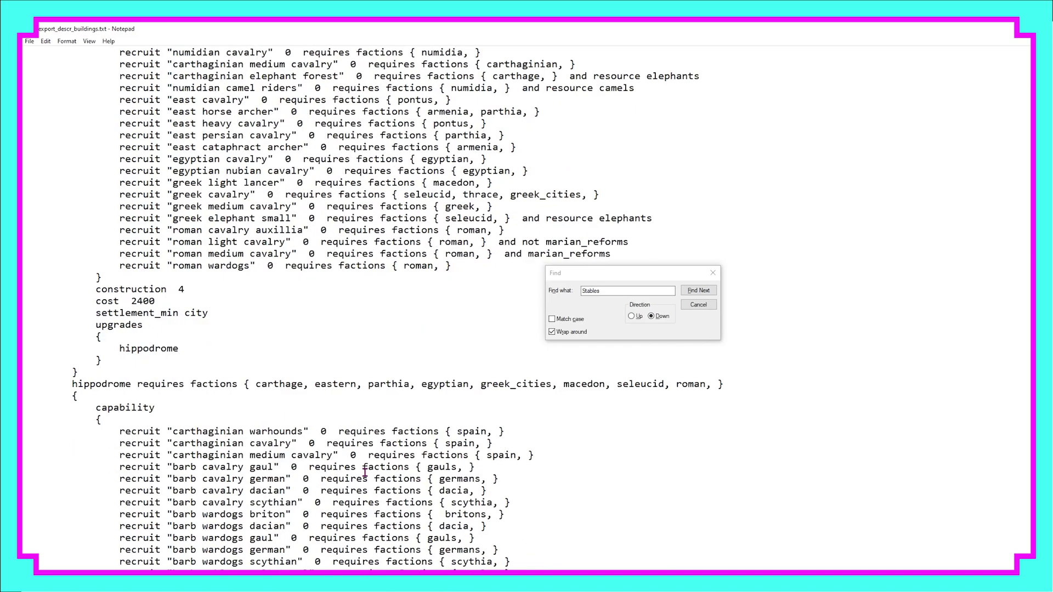
scroll(222, 420, "down", 3)
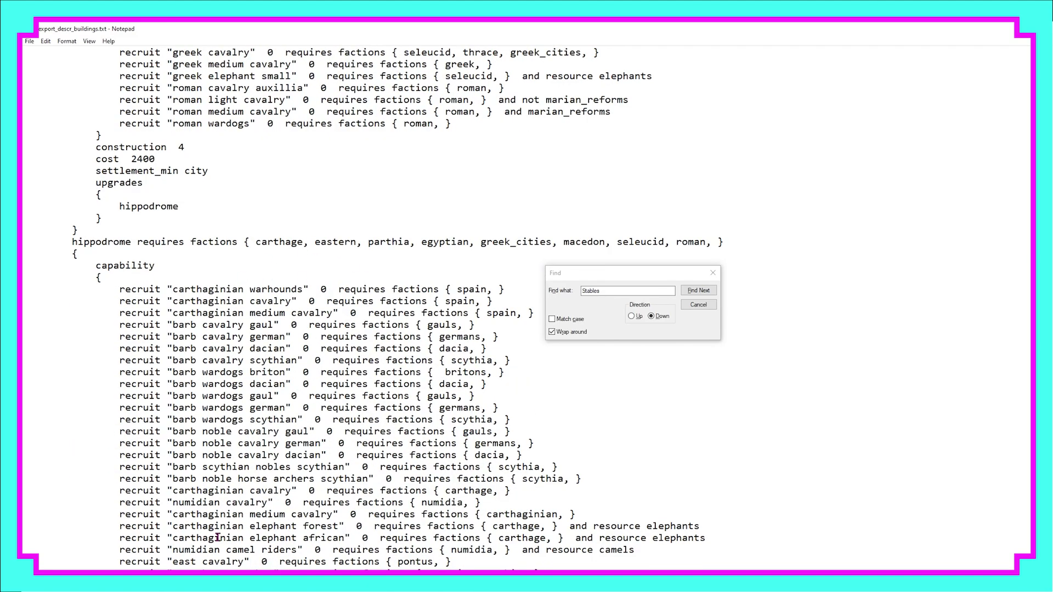
left_click(509, 375)
key("Return")
key("ctrl+v")
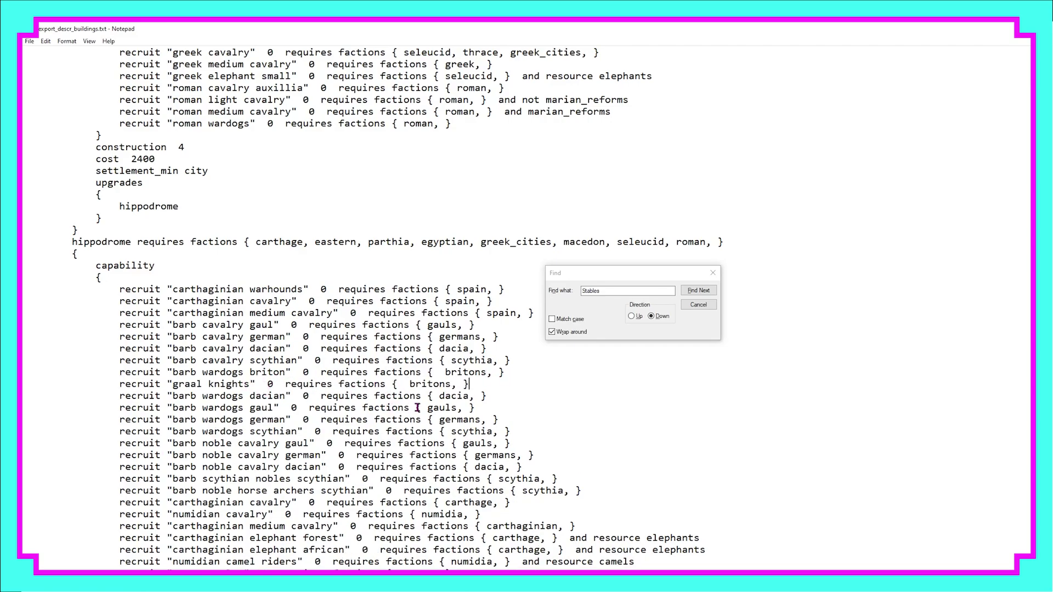
Insert the "graal knights" recruit line below the "barb wardogs briton" line in the circus_maximus capability list
scroll(421, 401, "down", 16)
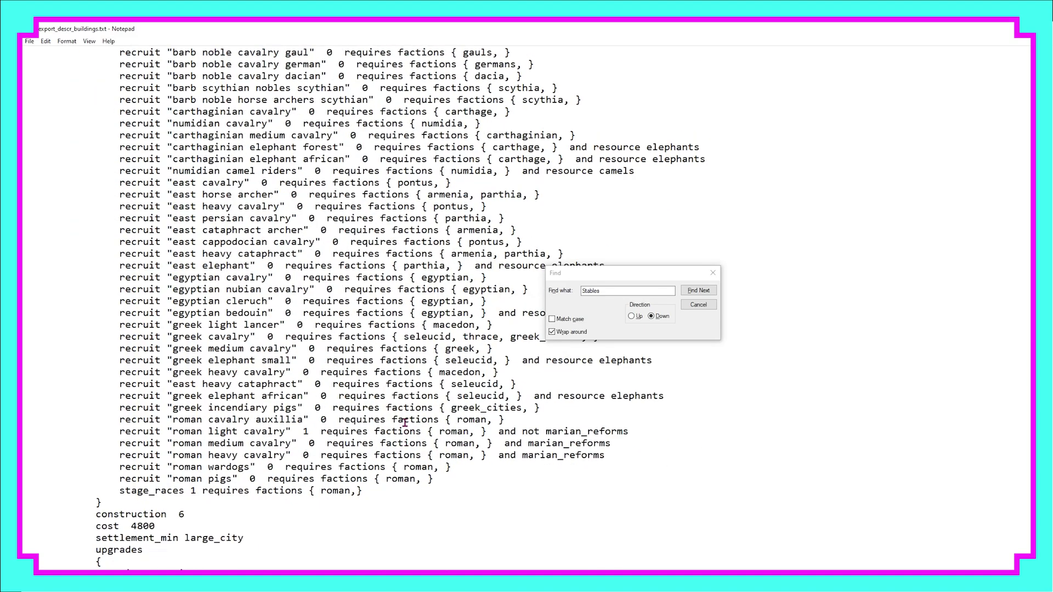
scroll(358, 422, "down", 9)
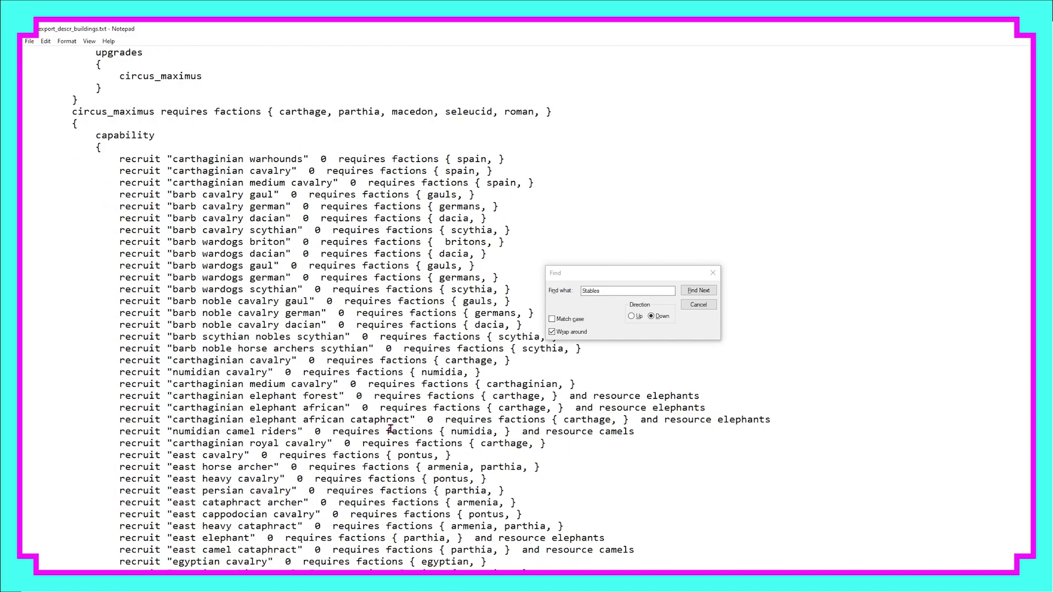
scroll(480, 412, "up", 4)
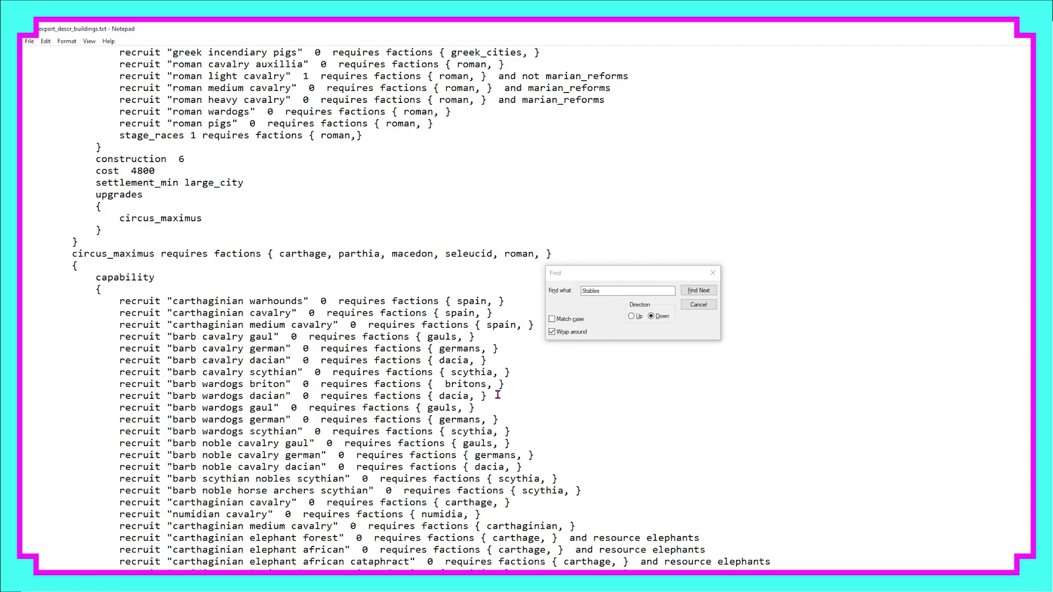
key("Return")
key("ctrl+v")
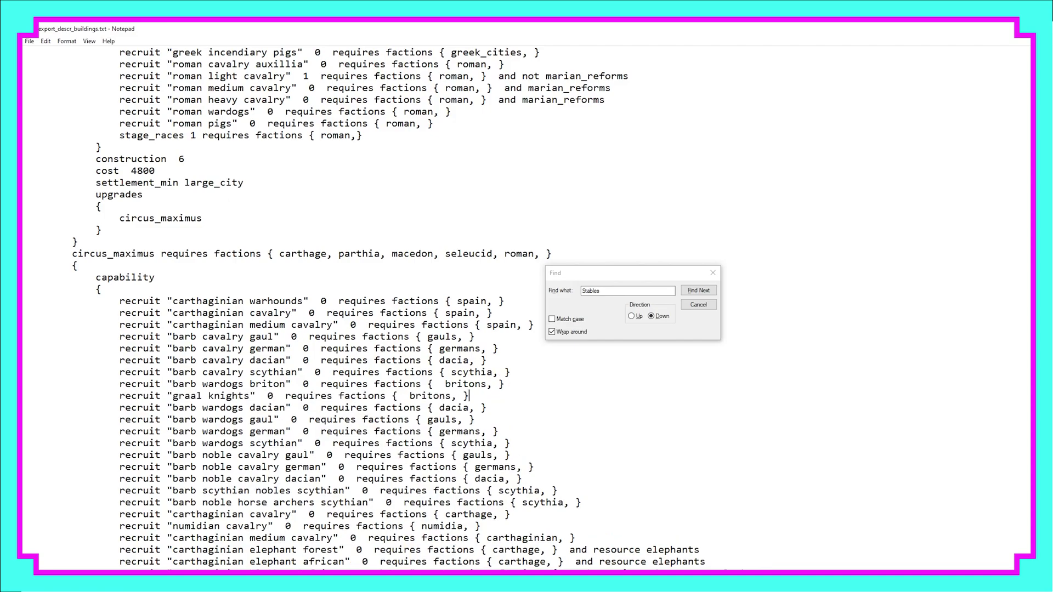
Set the number after "graal knights" in the circus_maximus recruit line to 1
left_click(273, 395)
key("BackSpace")
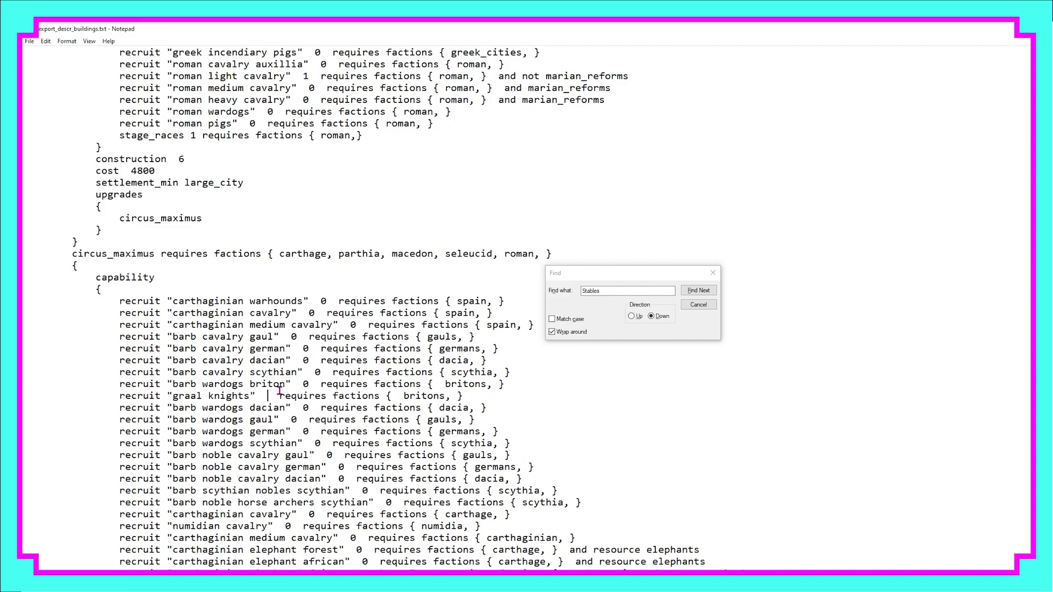
type("1")
scroll(306, 431, "down", 15)
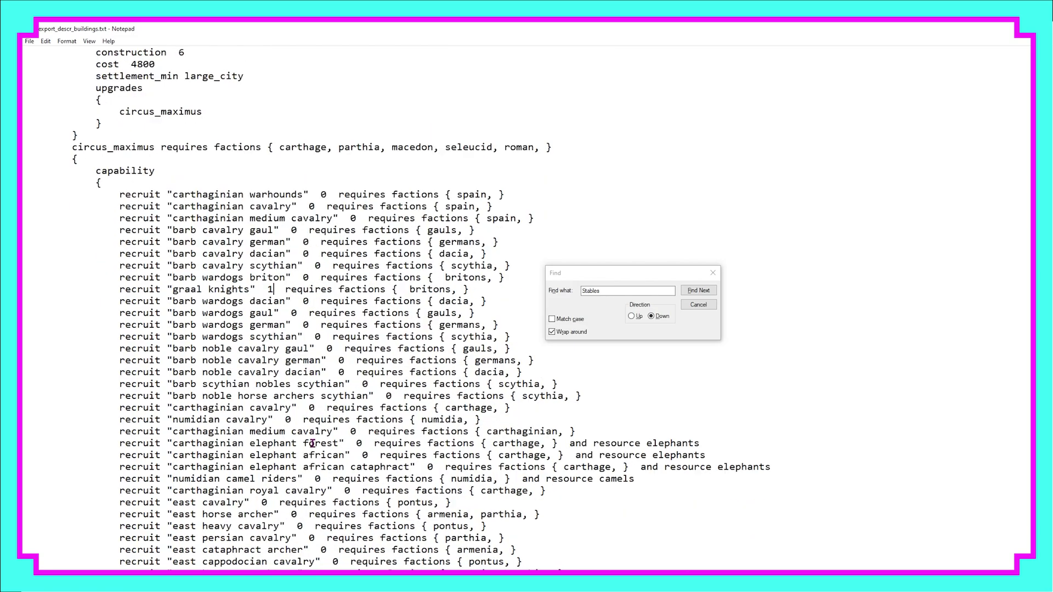
Add "britons," after dacia in the cavalry_barracks factions requirement and save export_descr_buildings.txt
scroll(314, 449, "up", 14)
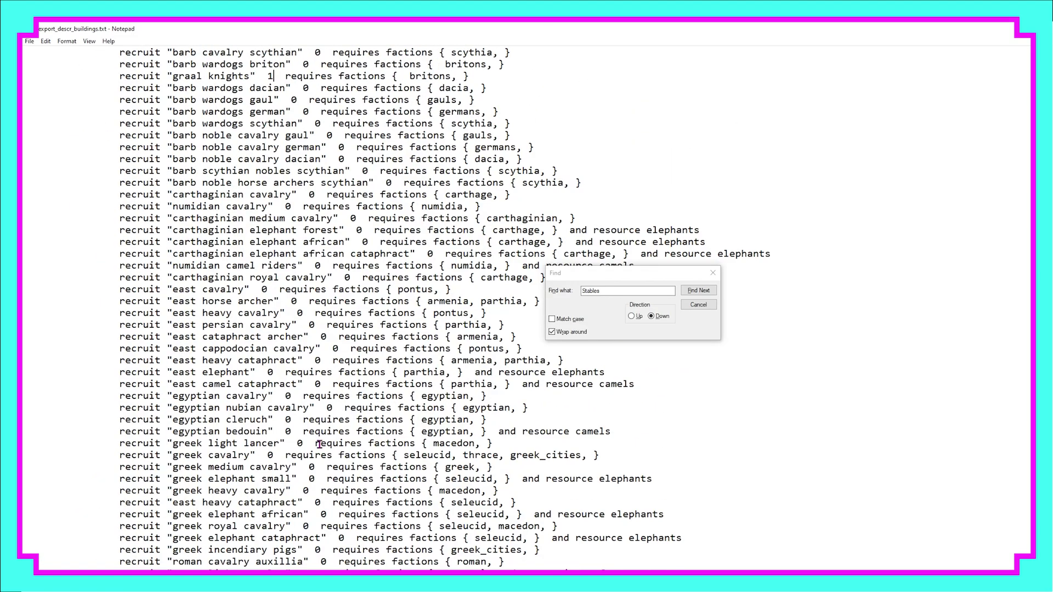
key("F3")
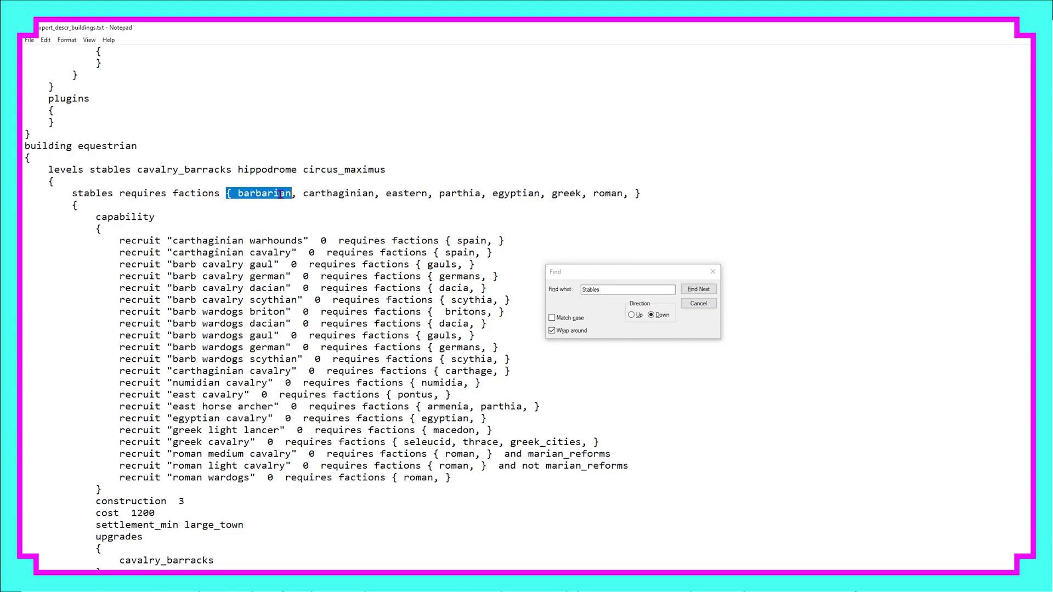
scroll(560, 214, "down", 6)
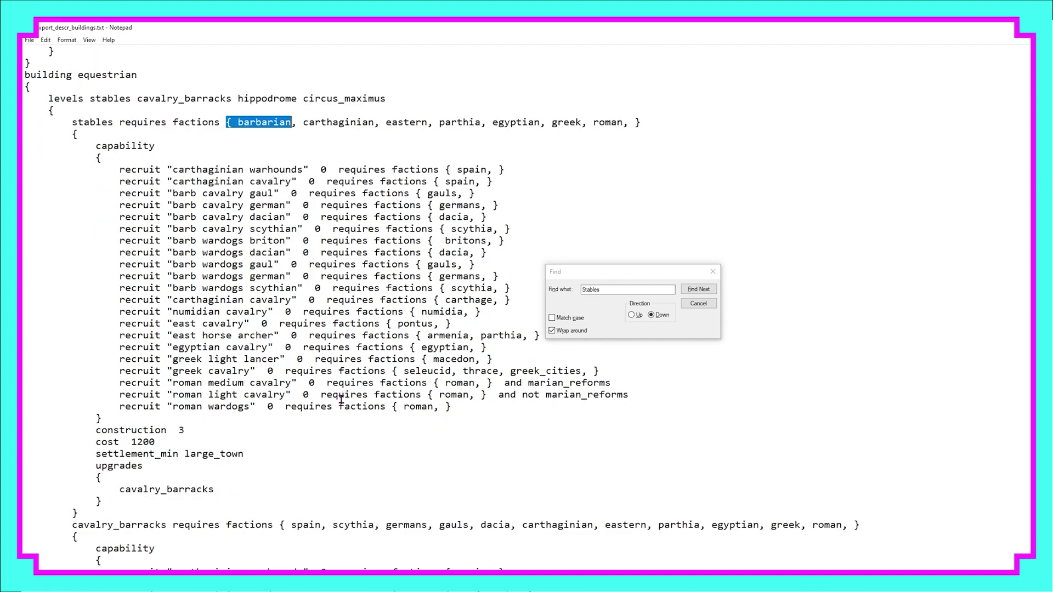
scroll(400, 398, "down", 1)
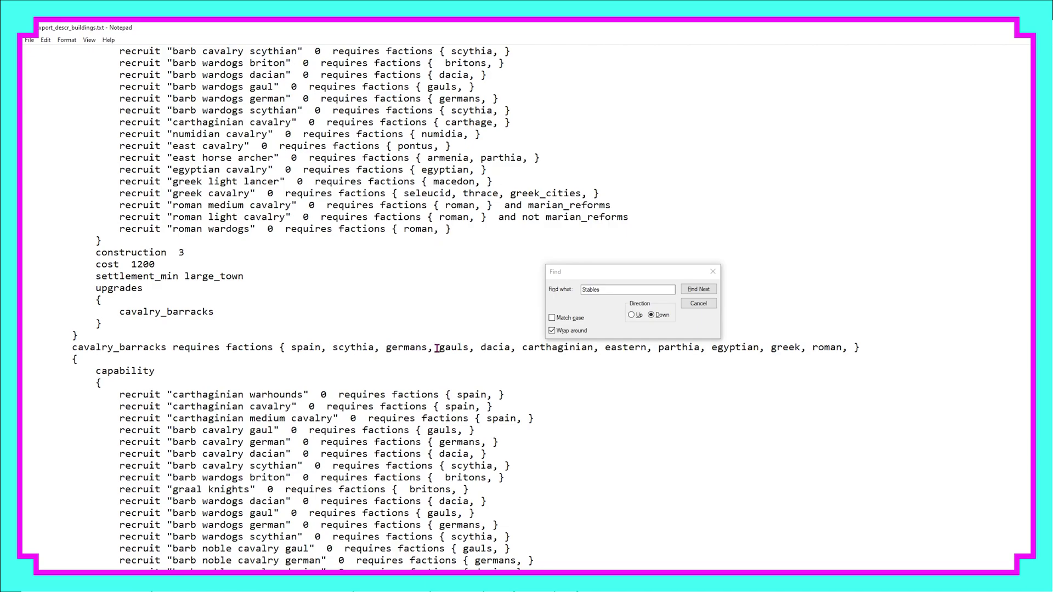
left_click(516, 348)
key("ctrl+v")
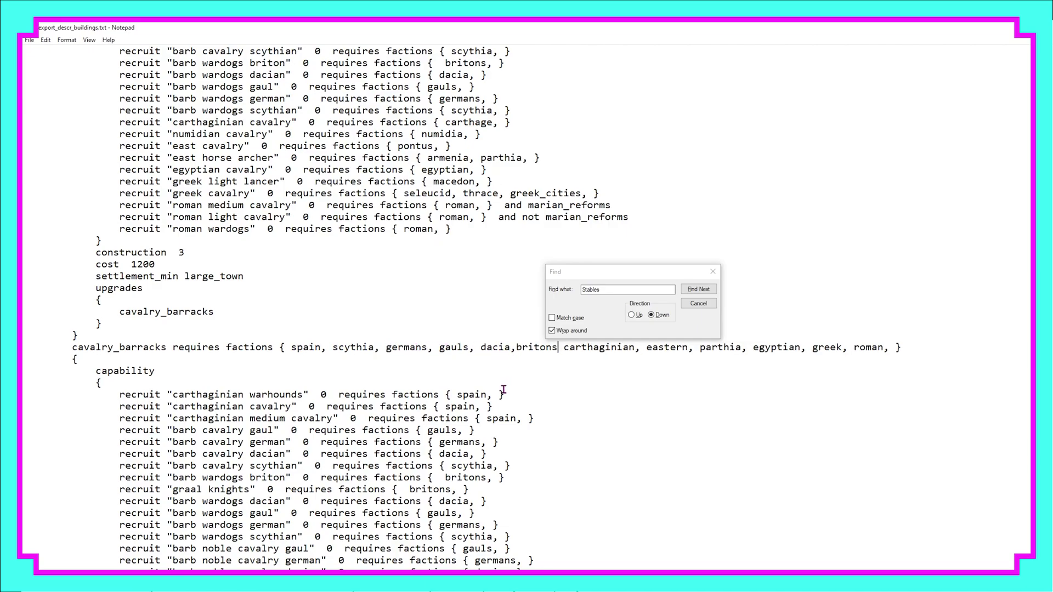
left_click(516, 351)
left_click(560, 349)
type(",")
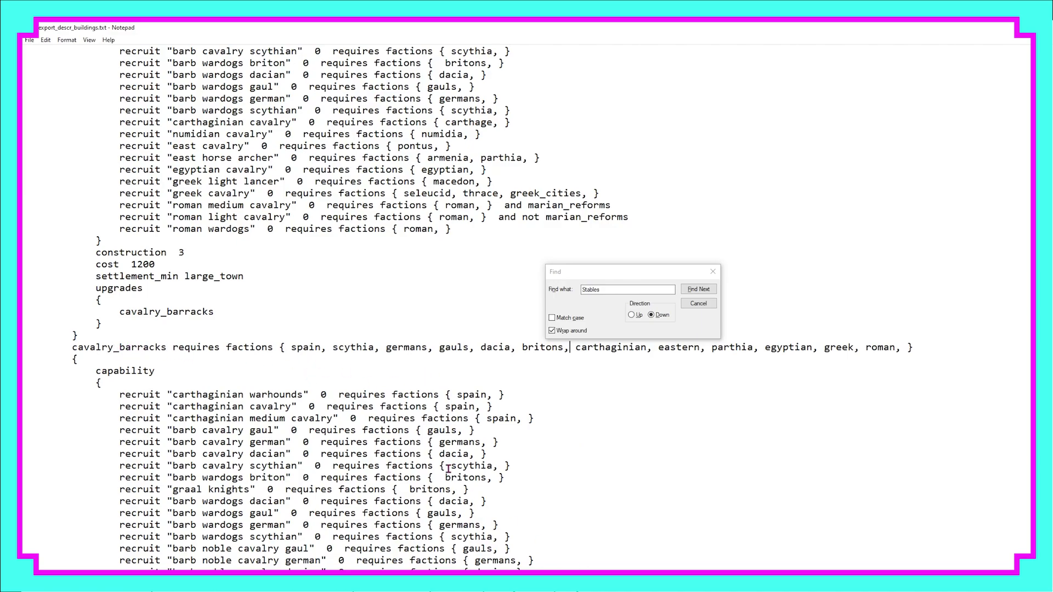
left_click(32, 42)
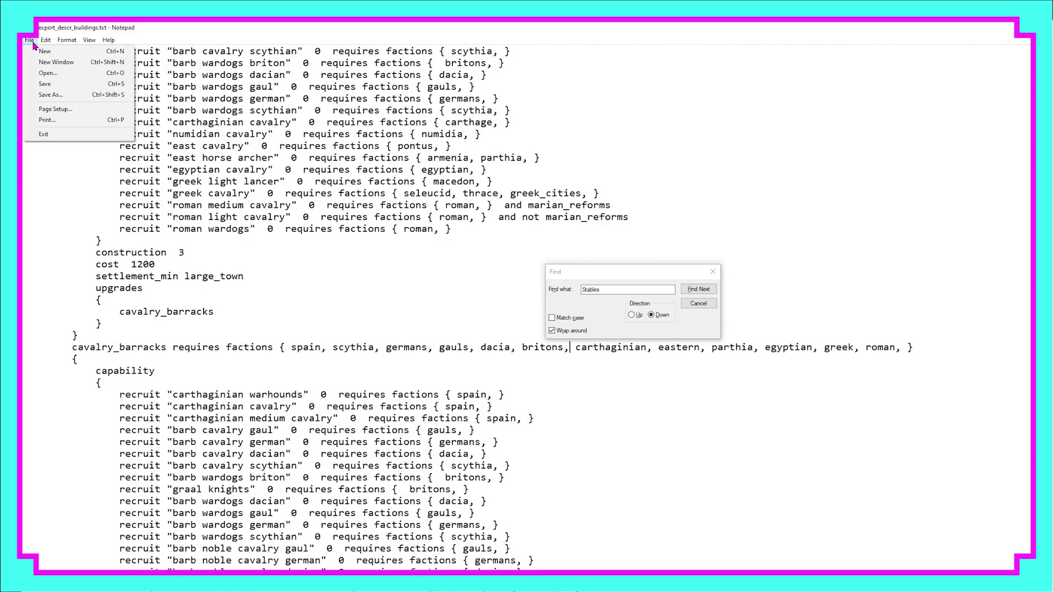
left_click(58, 90)
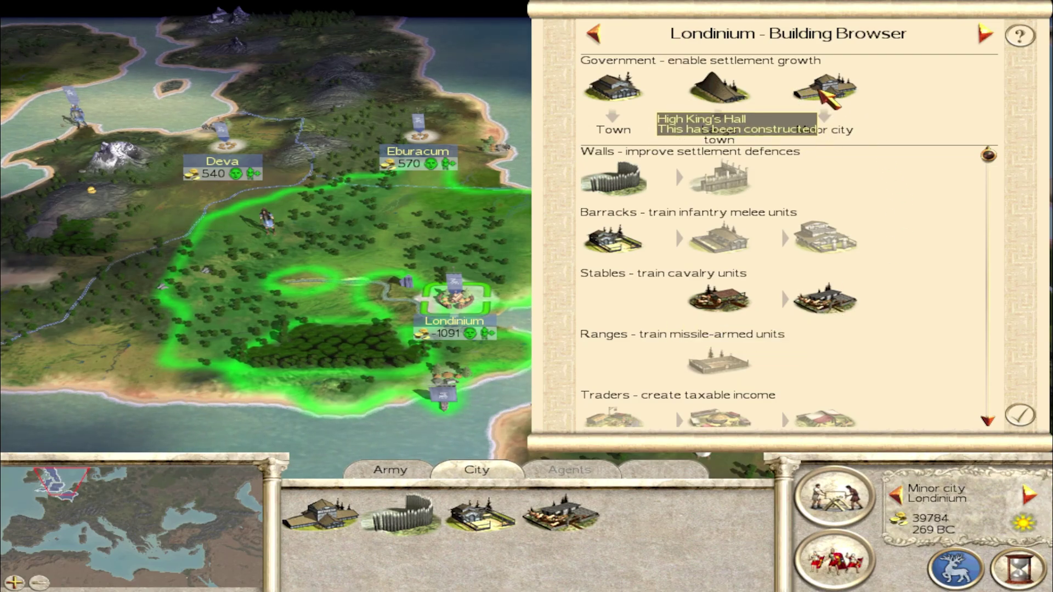
In Rome Total War, examine Londinium's High King's Hall and Warlord's Stables, including the Graal Knights unit's details and description
left_click(821, 92)
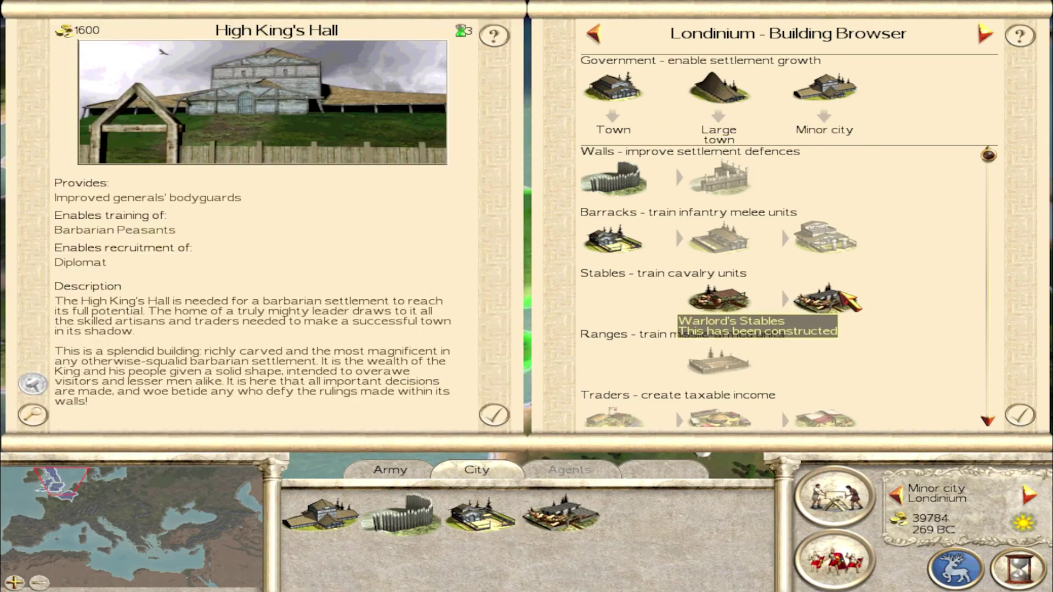
left_click(841, 296)
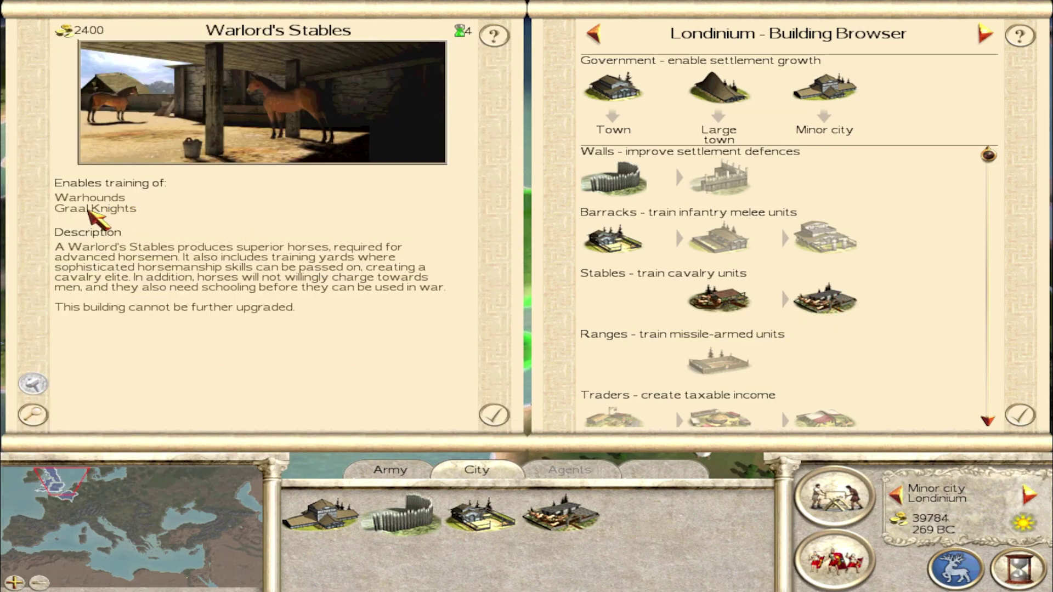
left_click(88, 209)
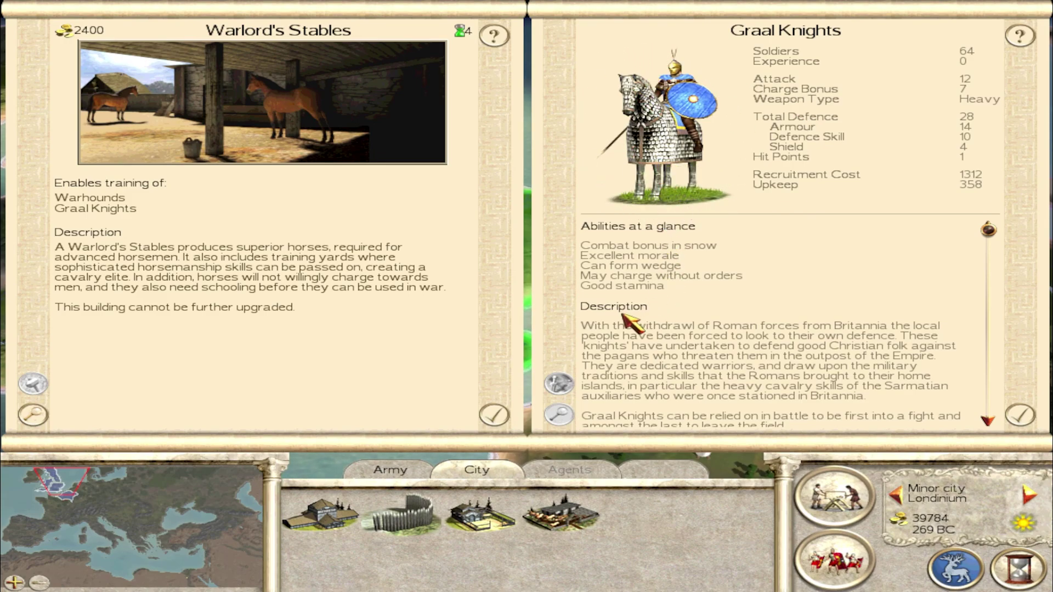
left_click_drag(988, 229, 991, 407)
scroll(918, 340, "up", 3)
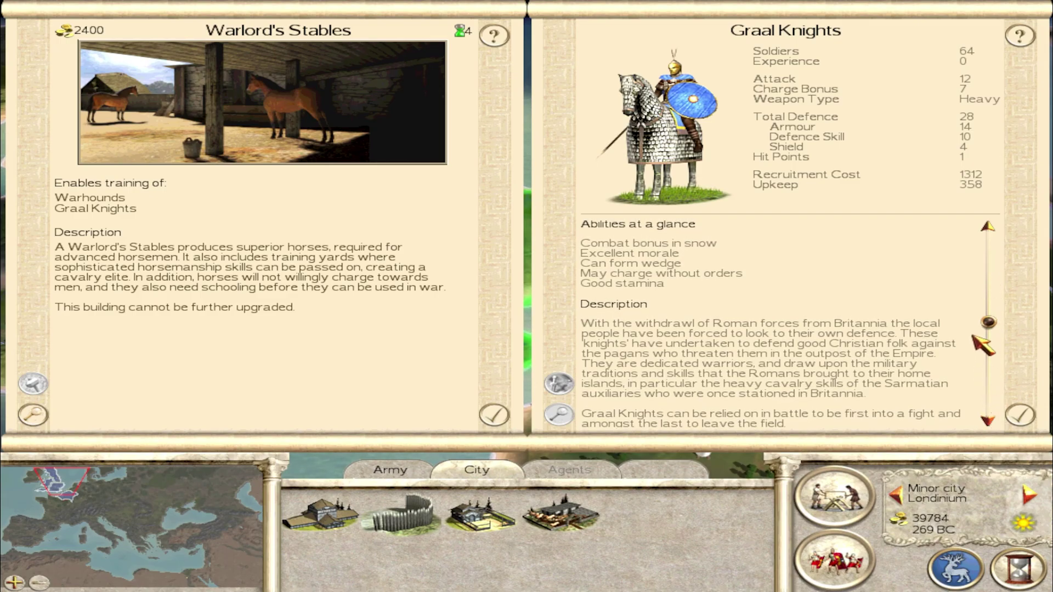
Close the building and unit scrolls, view the army stationed in Londinium, and open the city's recruitment options
left_click(494, 415)
left_click(390, 470)
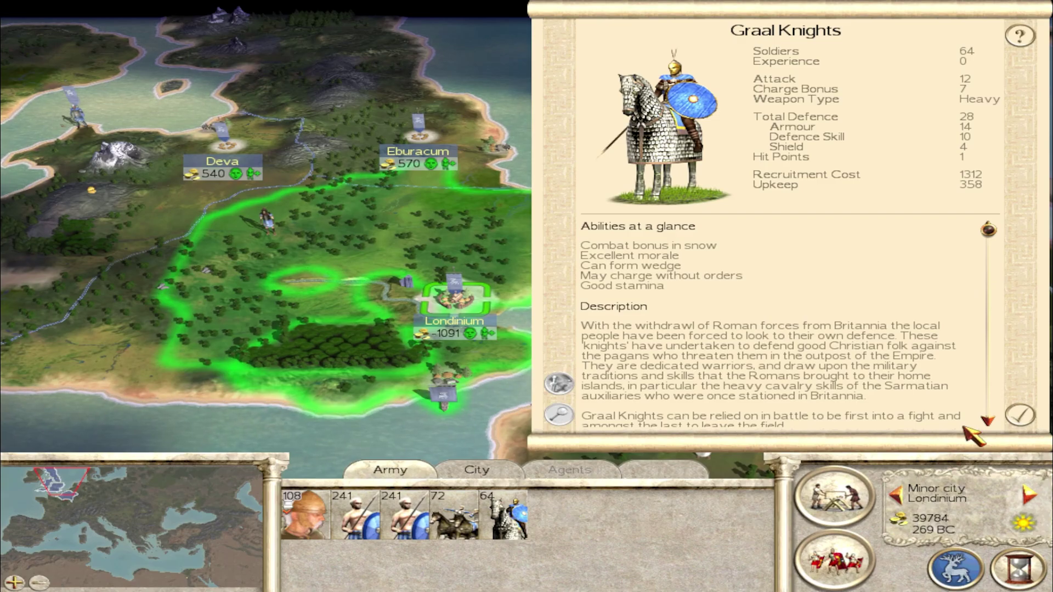
left_click(1021, 416)
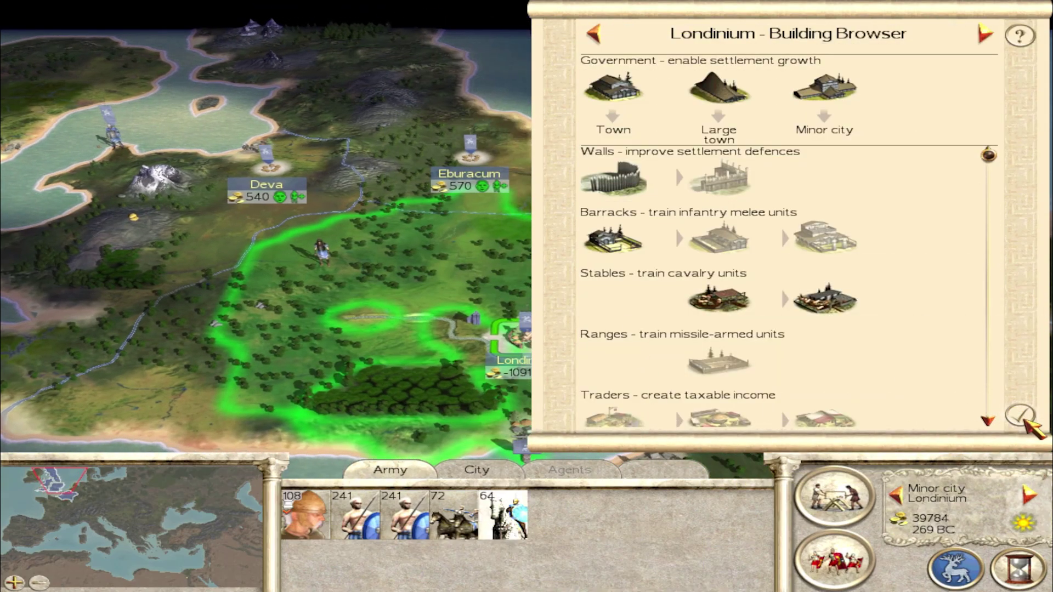
left_click(1020, 416)
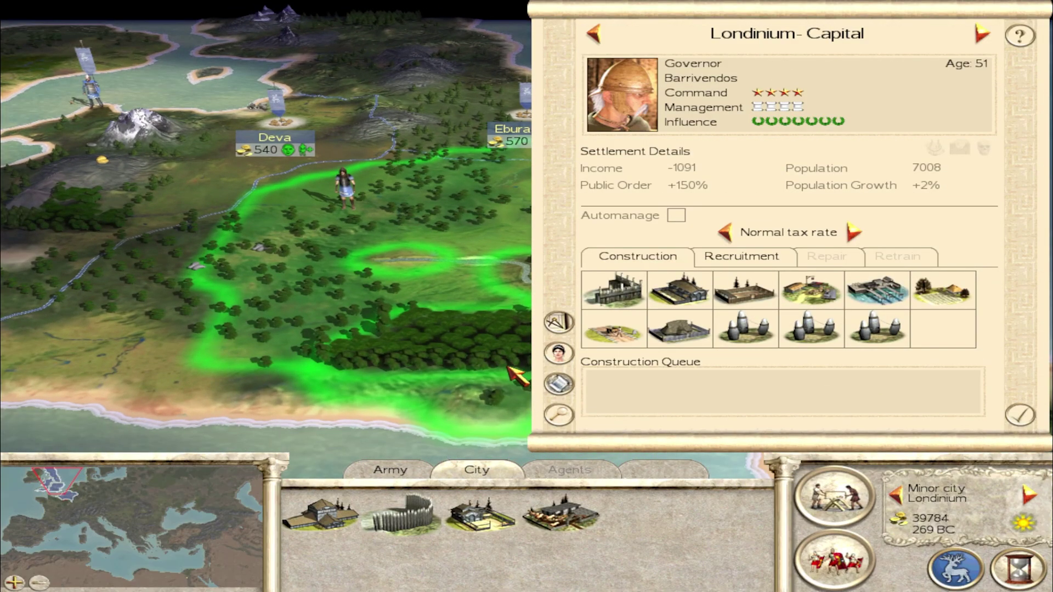
left_click(390, 470)
left_click(1020, 416)
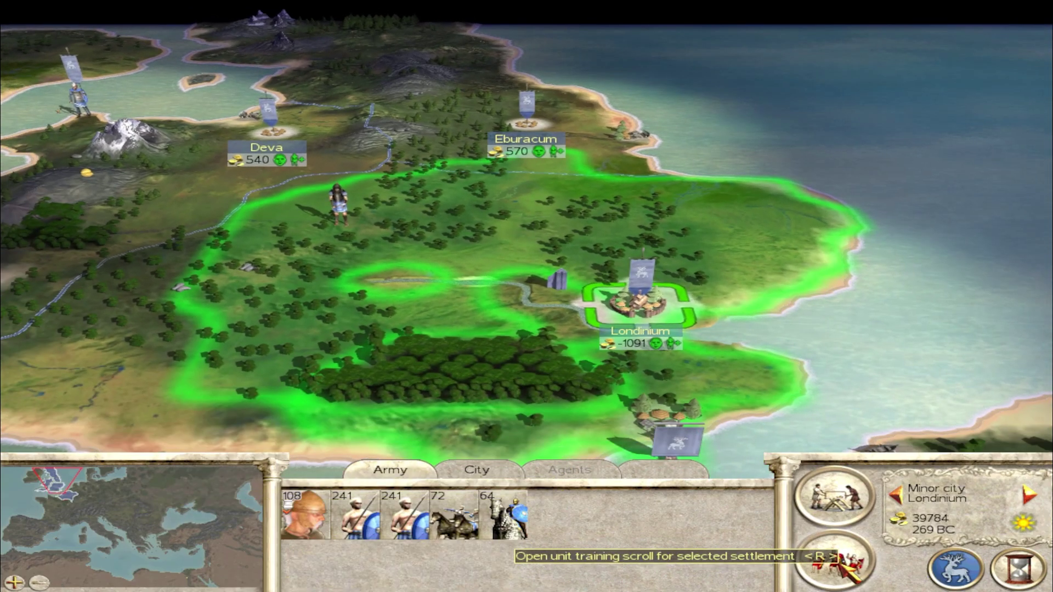
left_click(833, 559)
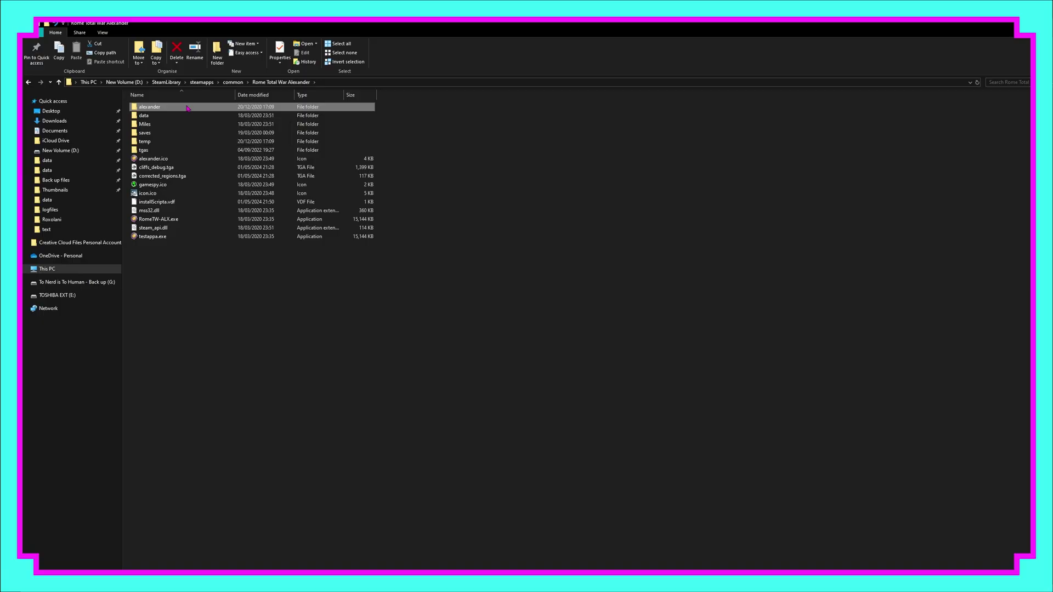
Switch to File Explorer, open export_descr_unit.txt in the Rome Total War Alexander alexander/data folder, and copy the immortals unit entry
double_click(151, 107)
double_click(148, 108)
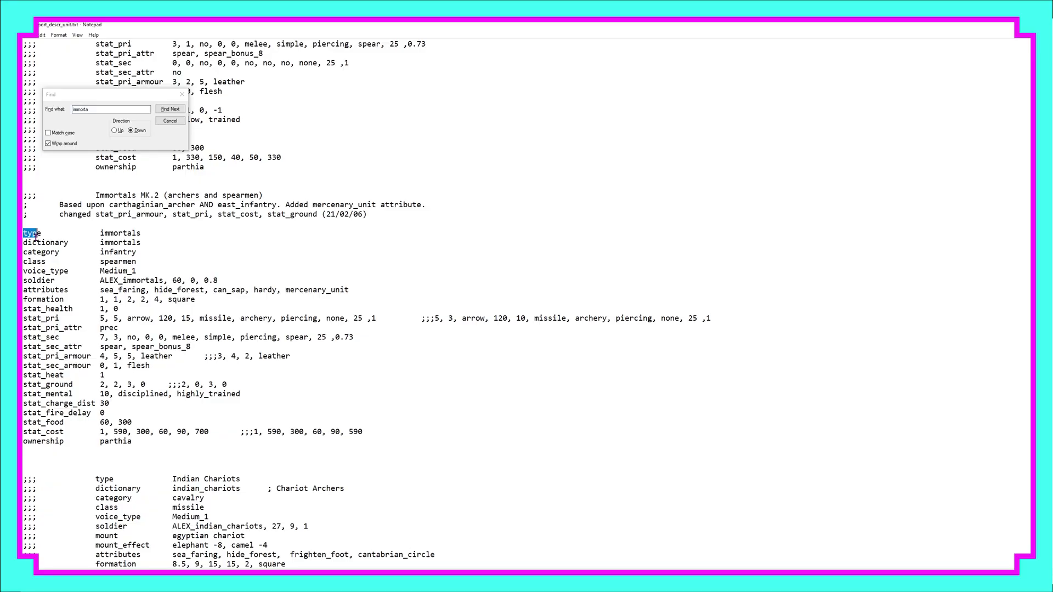
left_click_drag(24, 233, 350, 441)
key("ctrl+c")
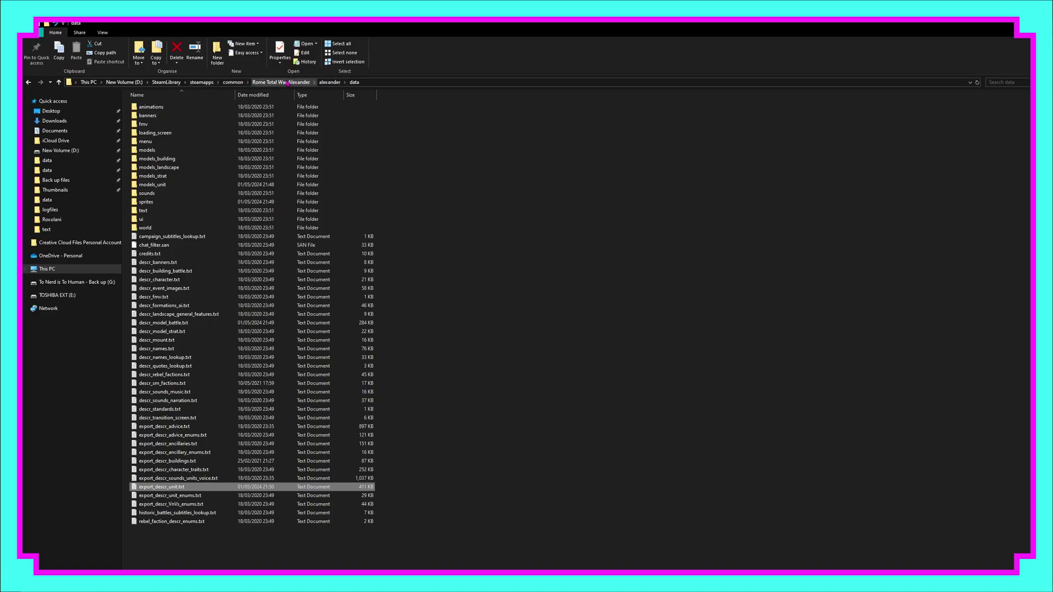
Paste the immortals entry below the graal knights entry in Rome Total War Gold's export_descr_unit.txt and save the file
left_click(47, 161)
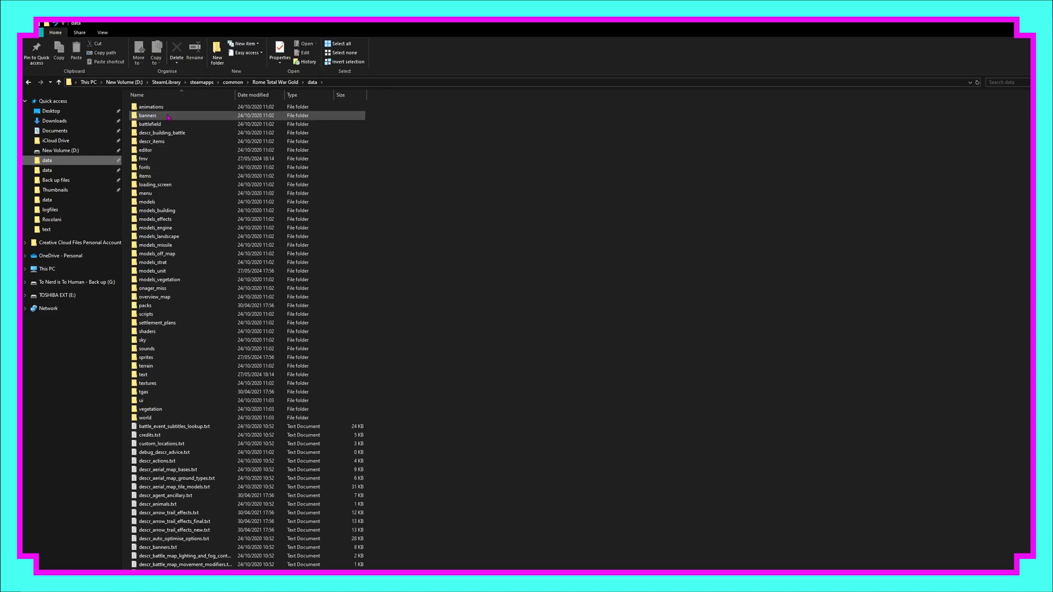
scroll(168, 117, "down", 20)
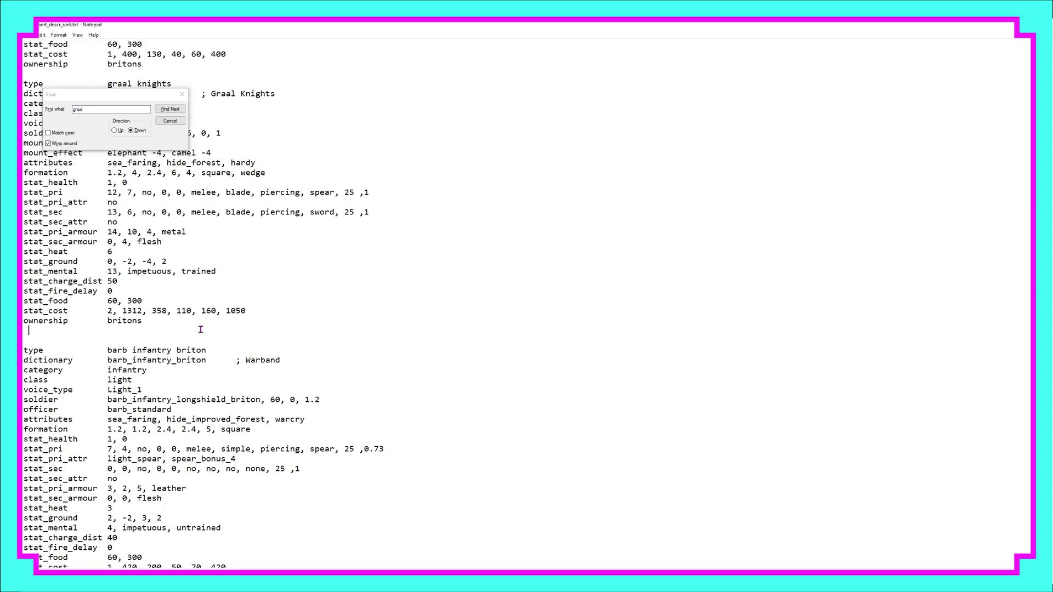
key("Return")
key("ctrl+v")
scroll(202, 330, "down", 3)
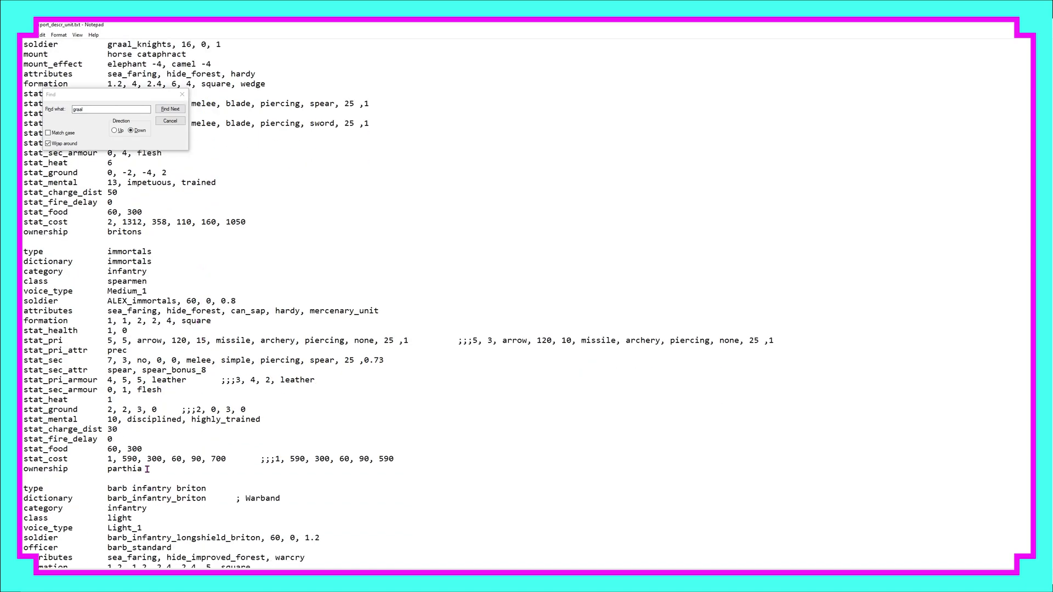
left_click_drag(146, 470, 108, 469)
left_click(42, 35)
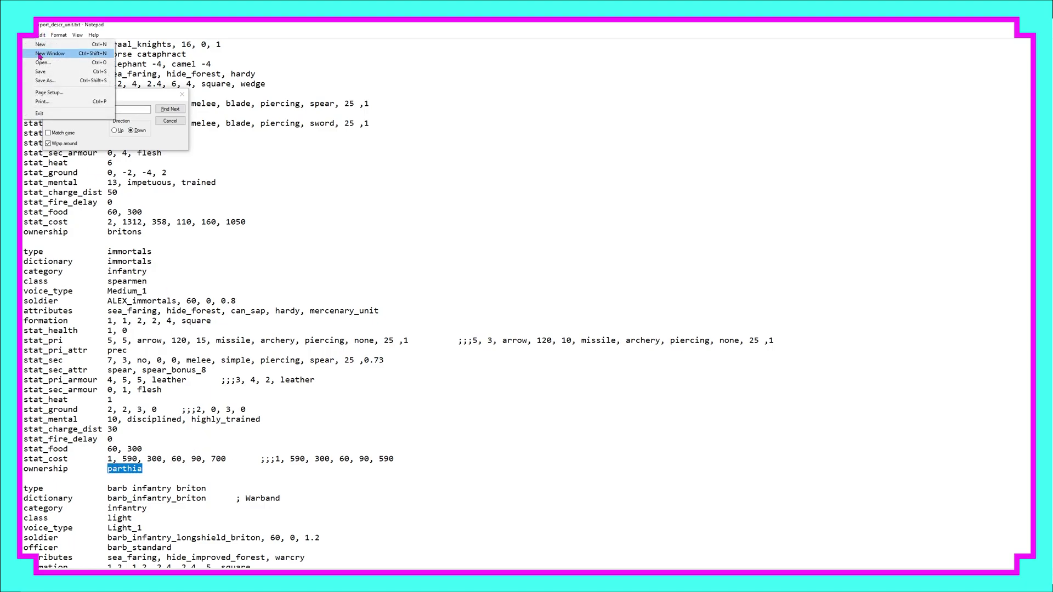
left_click(48, 70)
Copy the ALEX_immortals model entry from Alexander's data and paste it below graal_knights in the base game's descr_model_battle.txt
left_click_drag(107, 301, 178, 301)
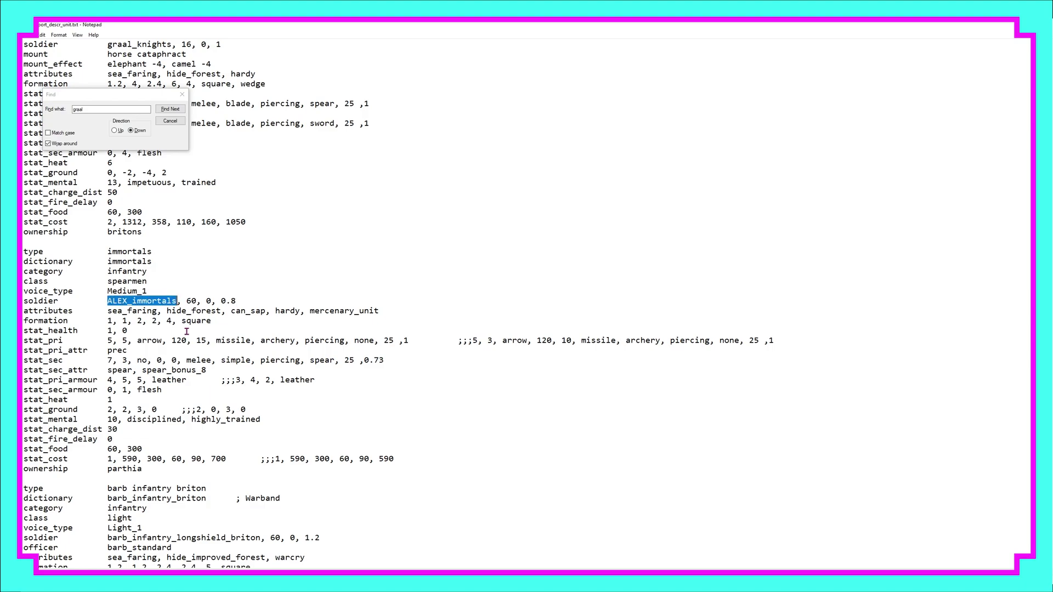
key("alt+Tab")
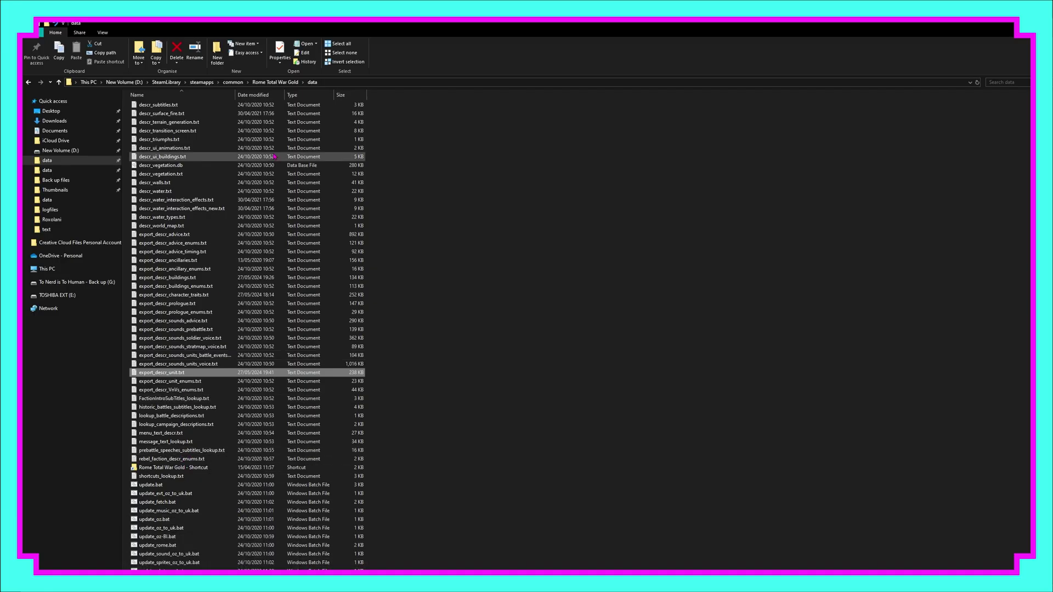
left_click(29, 82)
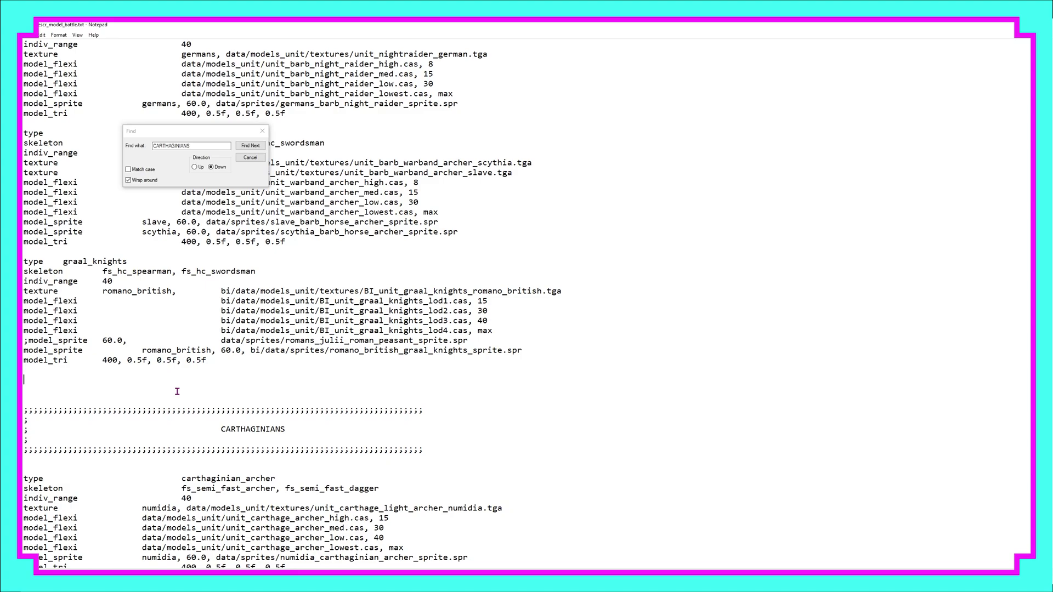
key("ctrl+v")
scroll(209, 422, "down", 2)
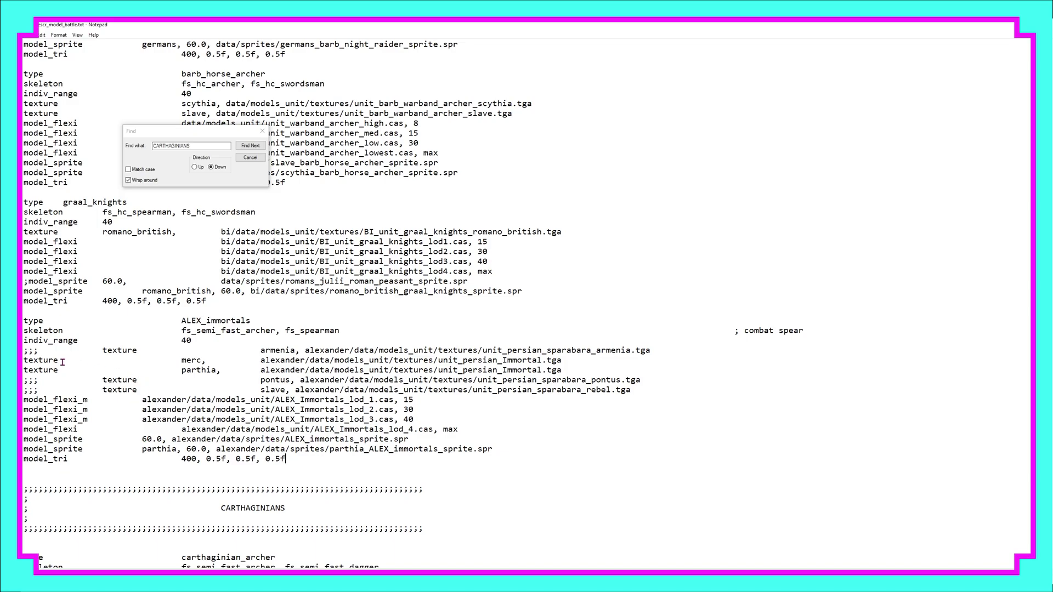
Delete the commented-out armenia, pontus and slave texture lines and the merc texture line from the ALEX_immortals entry
left_click_drag(24, 352, 650, 350)
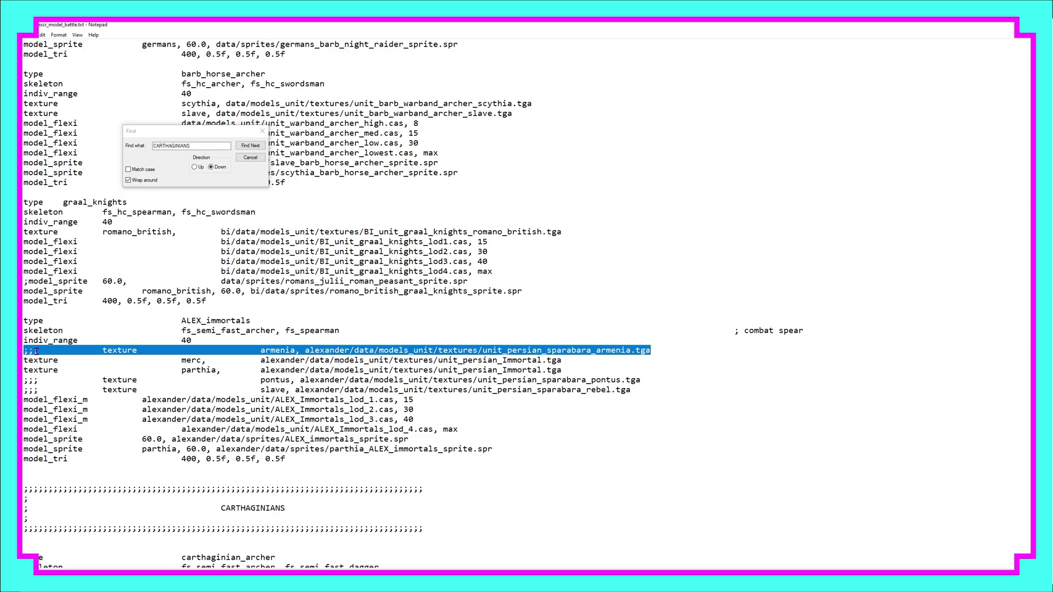
key("BackSpace")
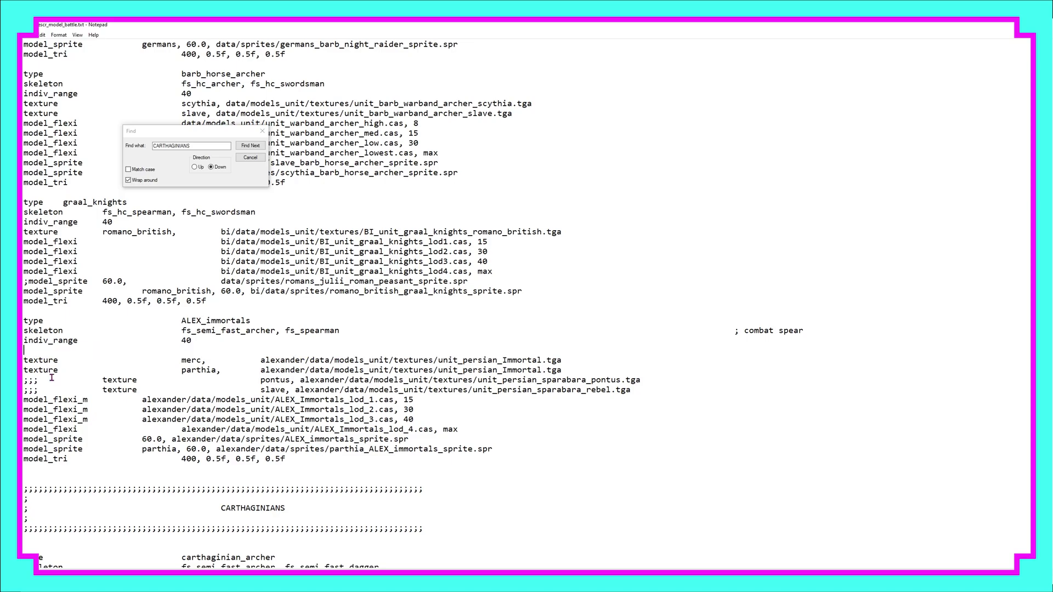
key("BackSpace")
left_click_drag(24, 370, 661, 378)
key("BackSpace")
key("BackSpace")
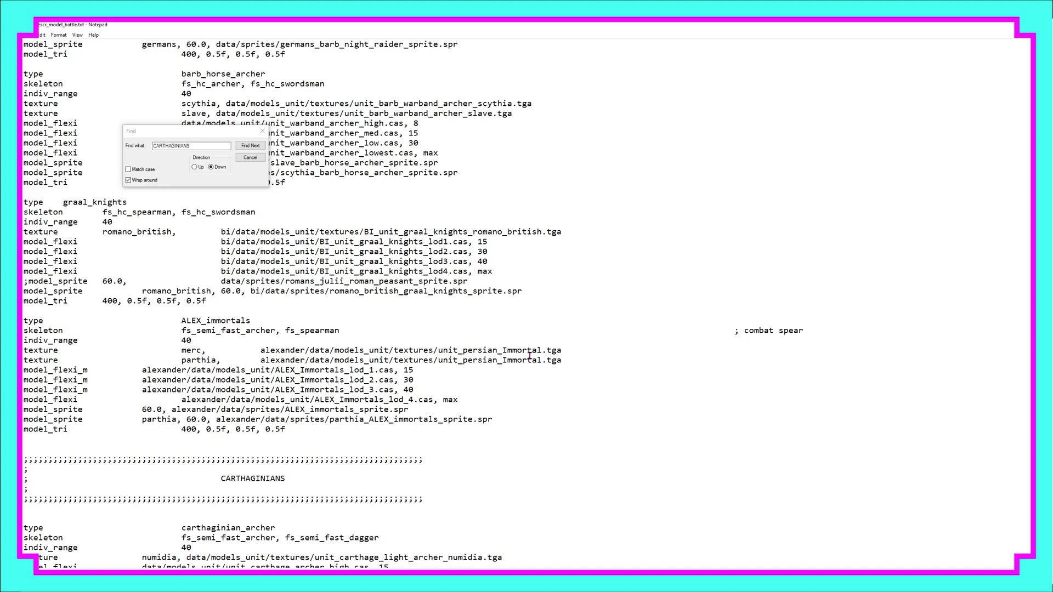
left_click_drag(570, 352, 23, 351)
key("BackSpace")
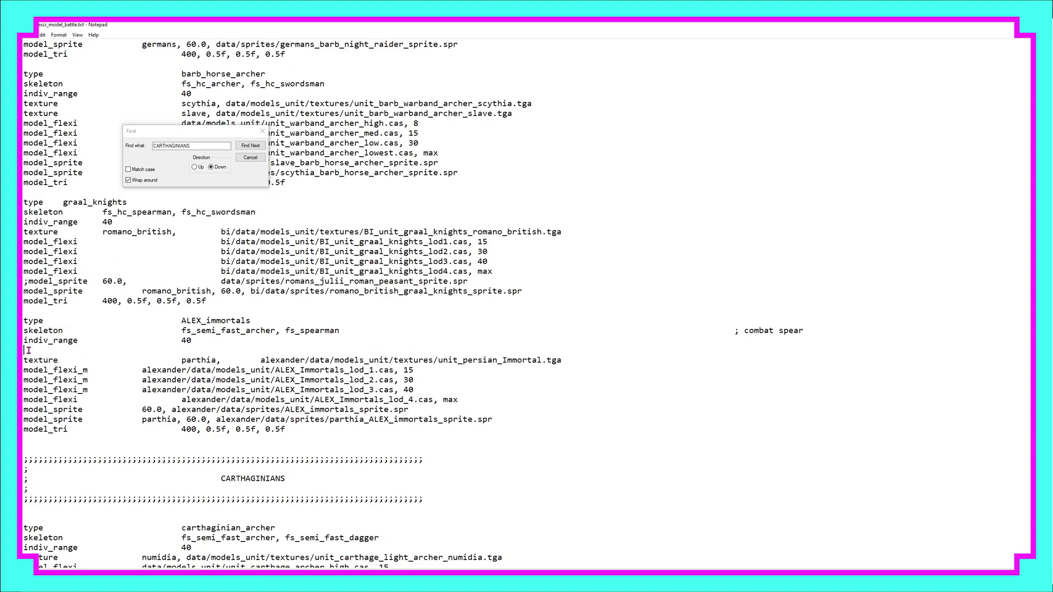
key("BackSpace")
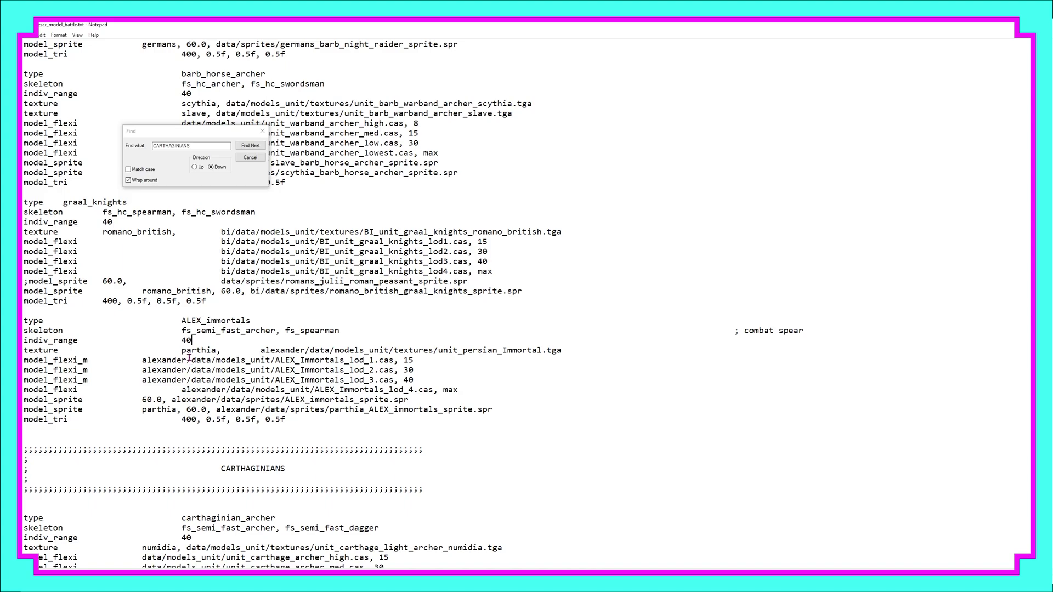
Remove the alexander/ prefix from the texture, model_flexi and model_sprite paths in the ALEX_immortals entry
left_click_drag(192, 360, 142, 361)
key("Delete")
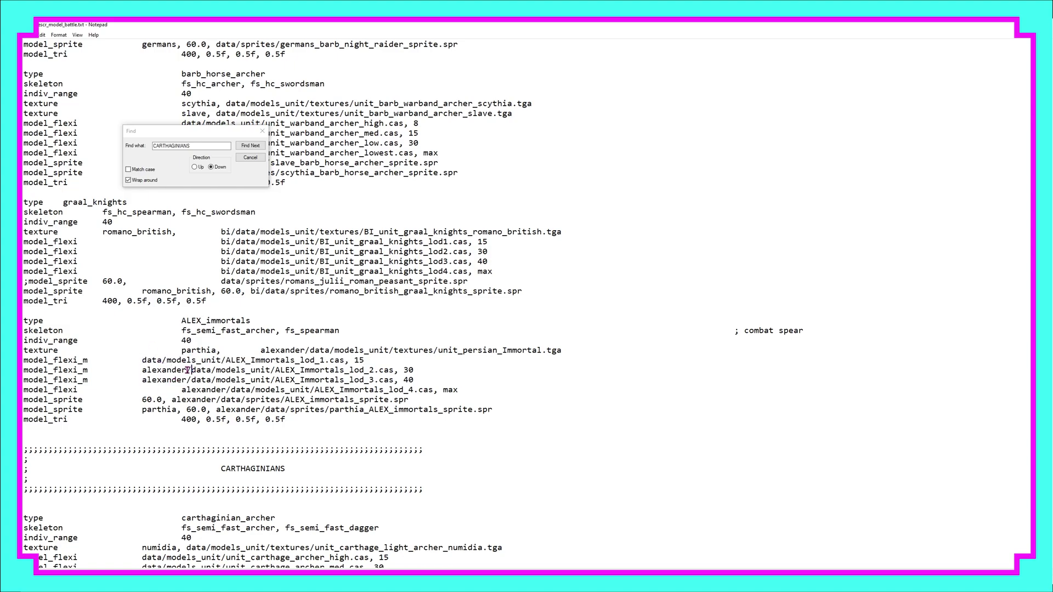
left_click_drag(189, 370, 142, 380)
key("Delete")
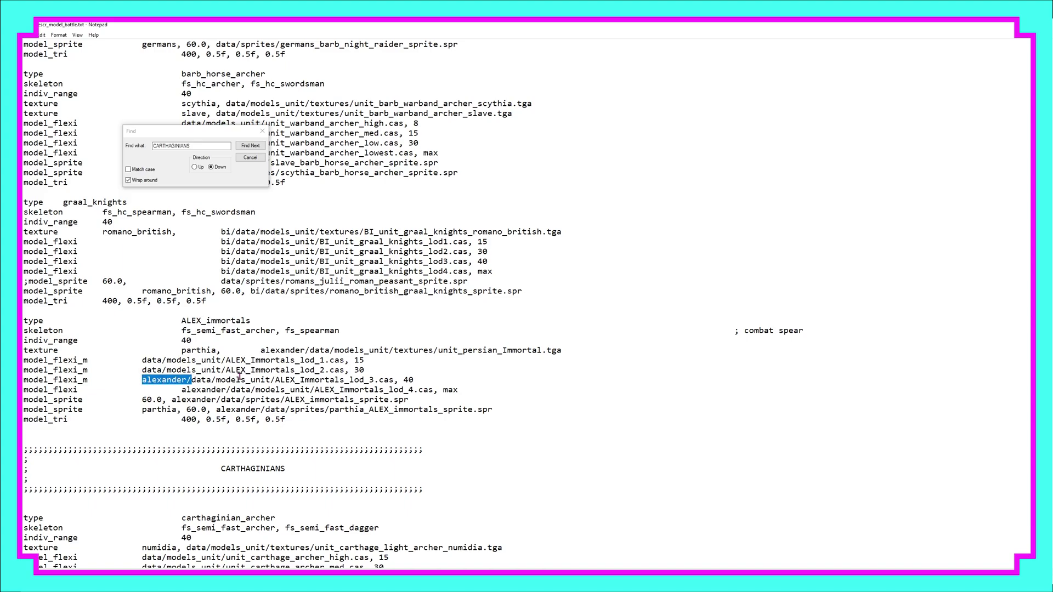
key("Delete")
left_click_drag(310, 350, 260, 351)
key("Delete")
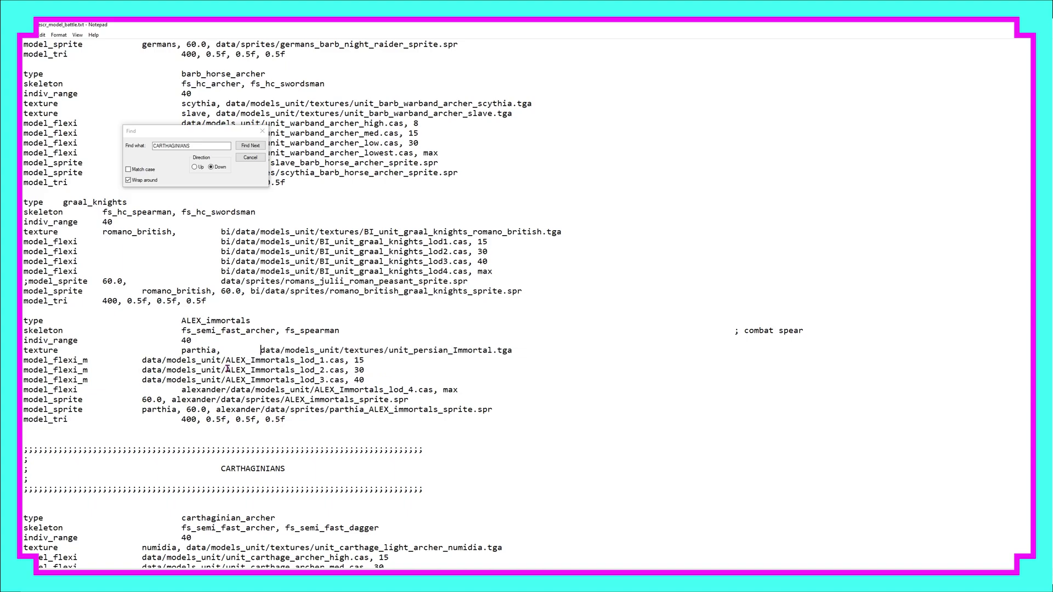
left_click_drag(233, 389, 173, 400)
key("Delete")
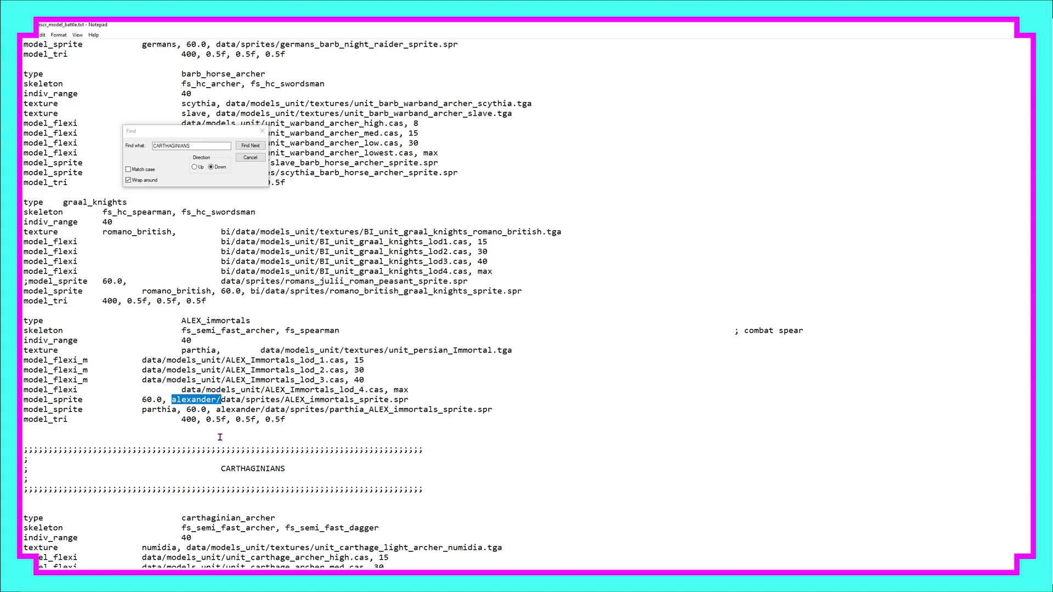
key("Delete")
left_click_drag(268, 410, 216, 410)
key("Delete")
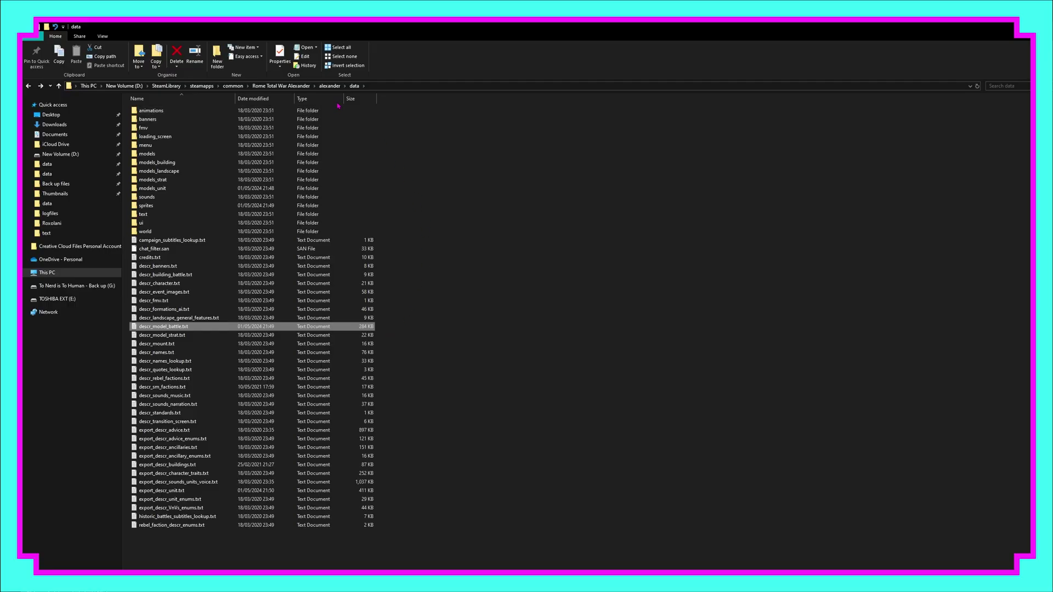
Switch to File Explorer, search the Alexander data folder for "immortal", and copy the two ALEX_Immortals .spr files and their two sprite .dds files
left_click(1001, 86)
left_click(999, 97)
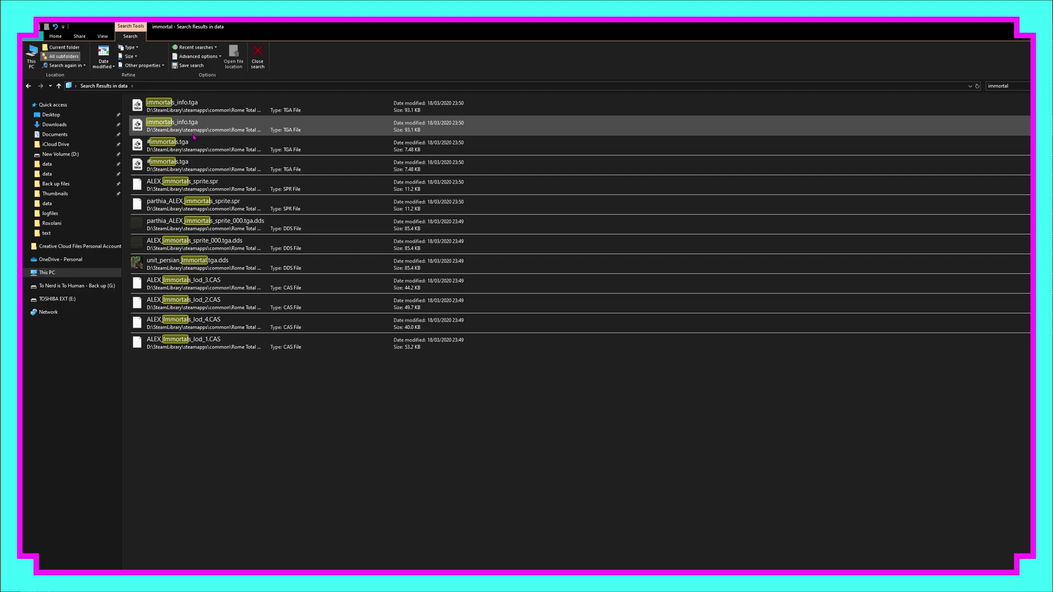
left_click(229, 185)
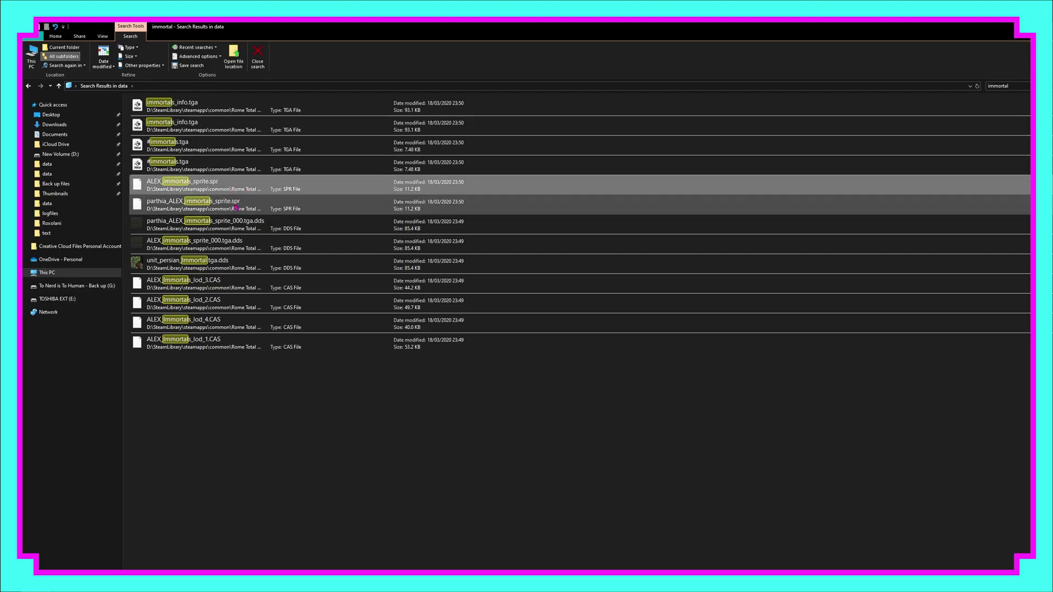
left_click(236, 207, "ctrl")
left_click(234, 228, "ctrl")
left_click(229, 248, "ctrl")
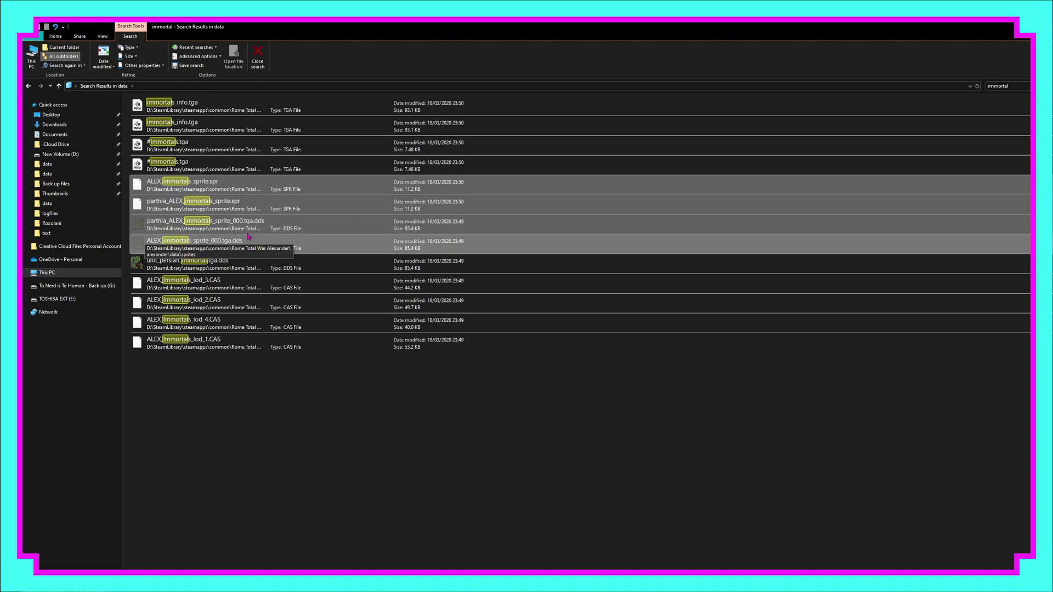
right_click(234, 205)
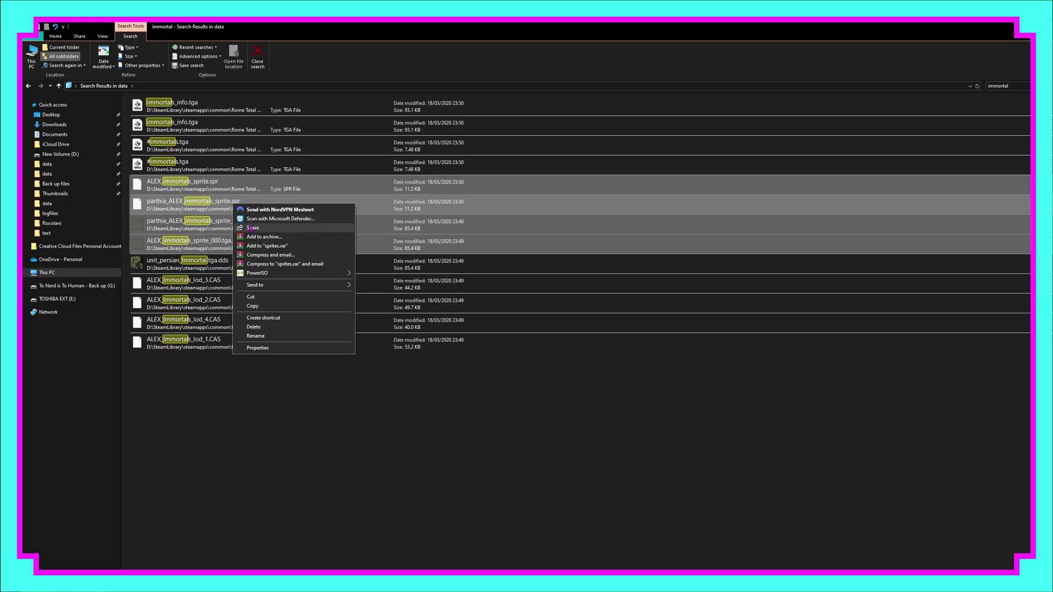
left_click(263, 306)
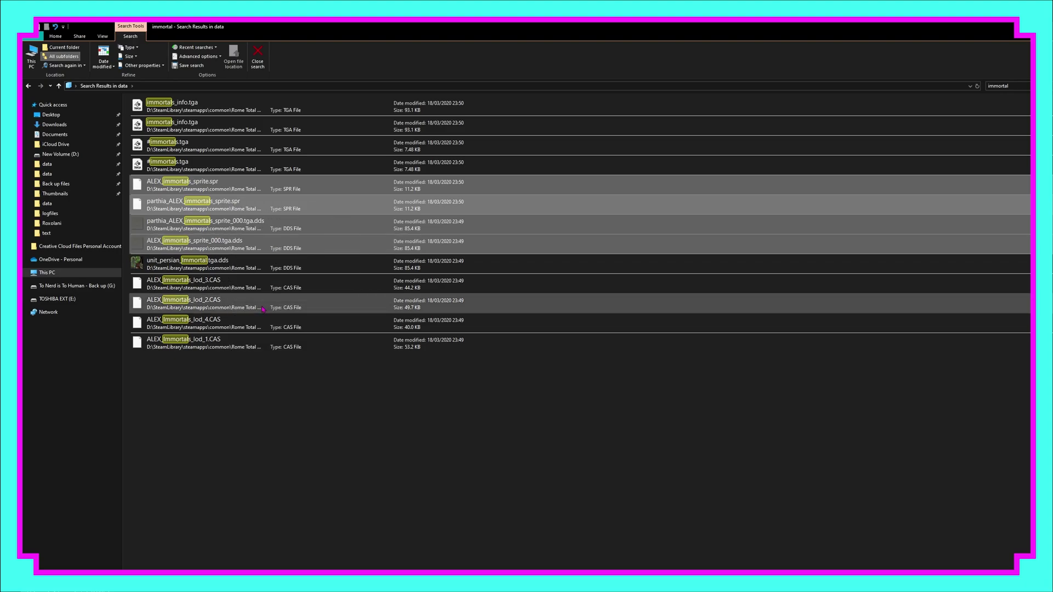
Paste the copied Immortals sprite files into Rome Total War Gold's data/sprites folder
left_click(84, 165)
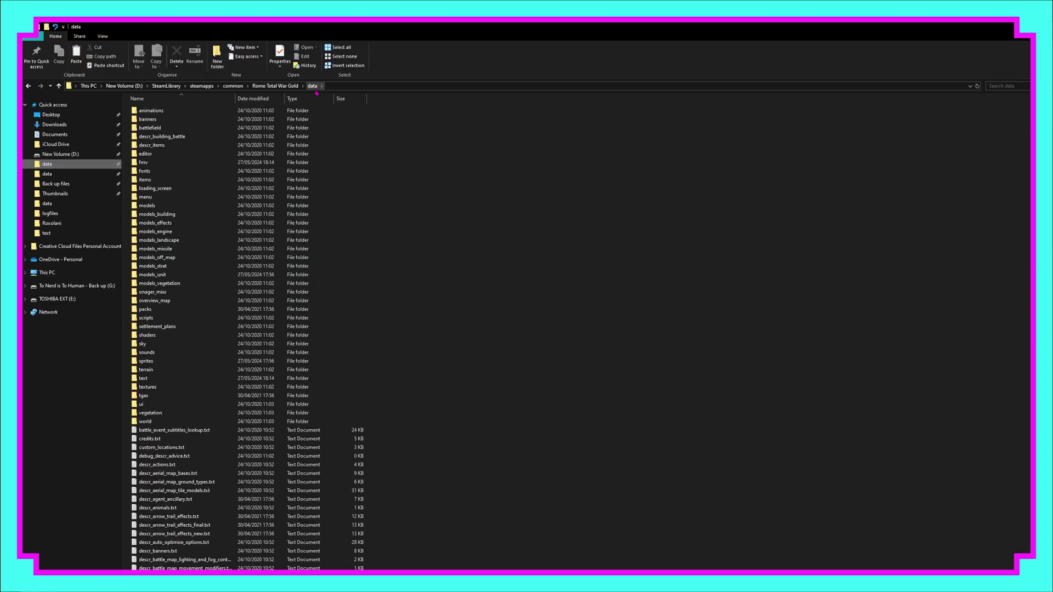
double_click(149, 361)
right_click(417, 237)
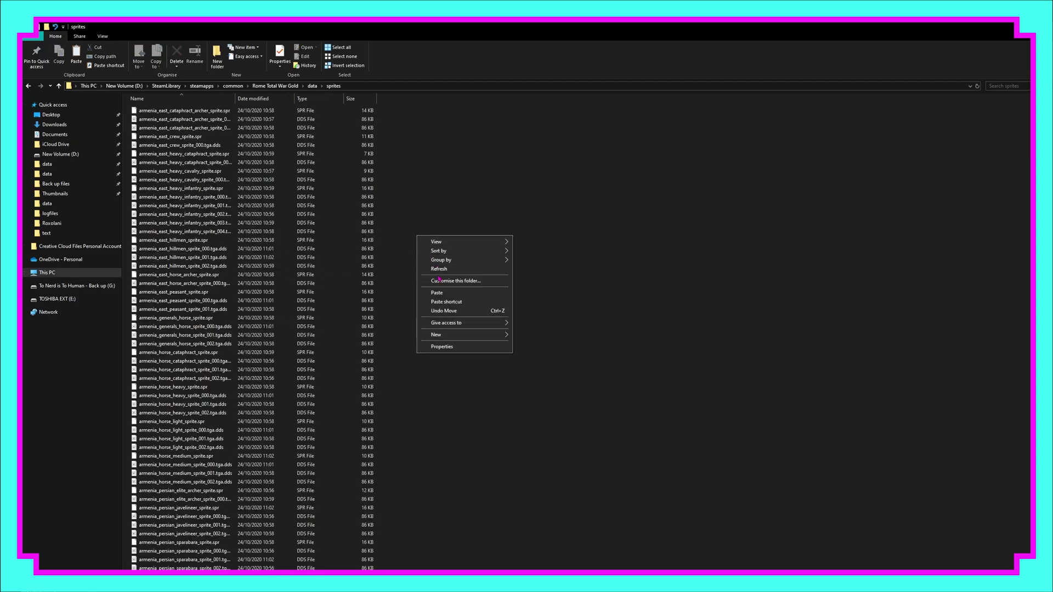
left_click(439, 293)
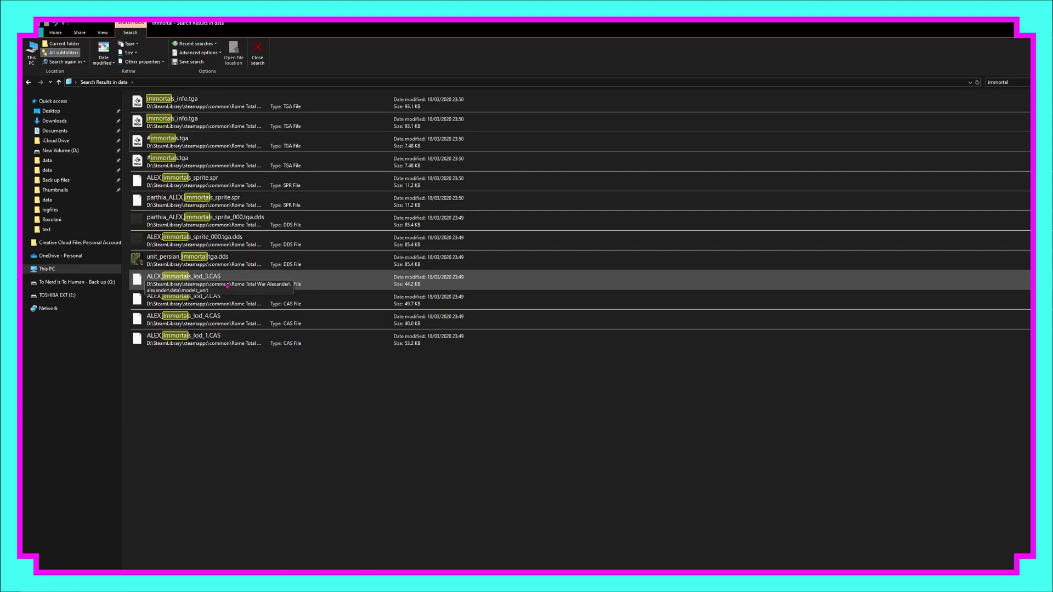
Copy the four ALEX_Immortals_lod CAS files from the search results into Rome Total War Gold's data/models_unit folder
left_click(227, 286)
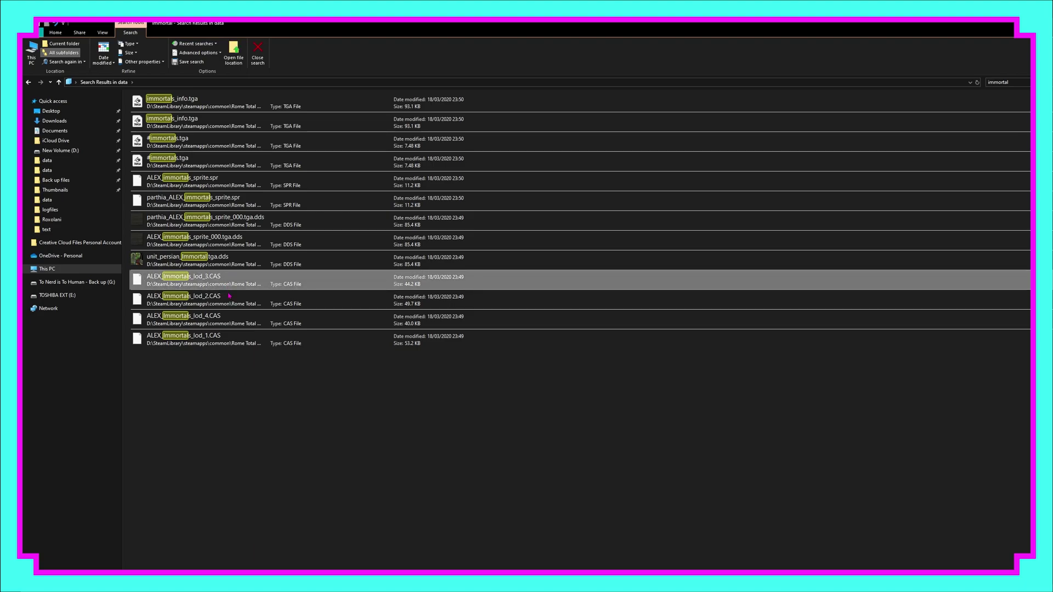
key("shift+Down")
key("shift+Down")
key("shift+Down")
right_click(228, 300)
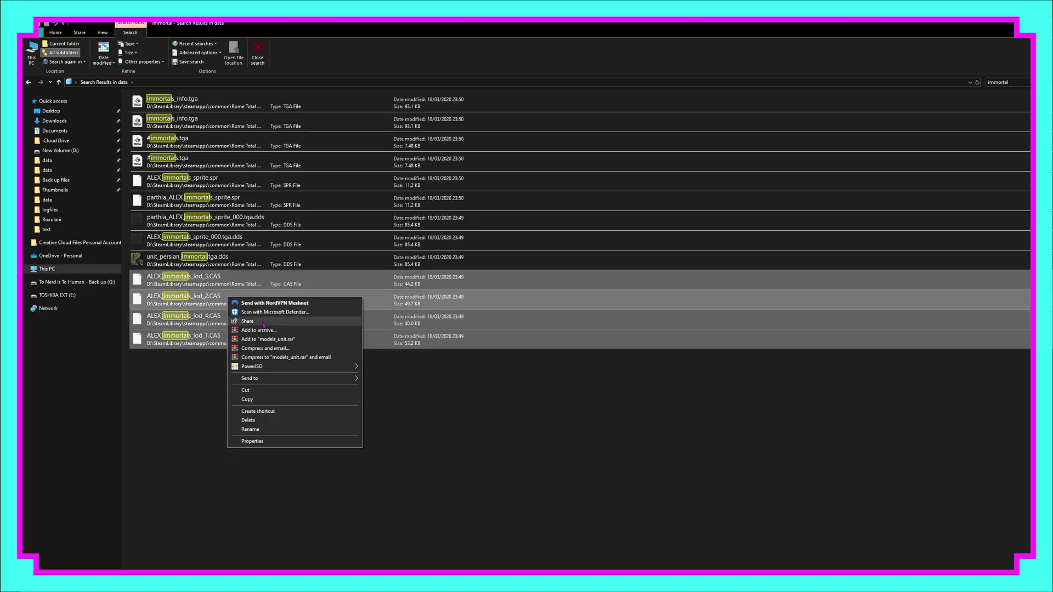
left_click(266, 401)
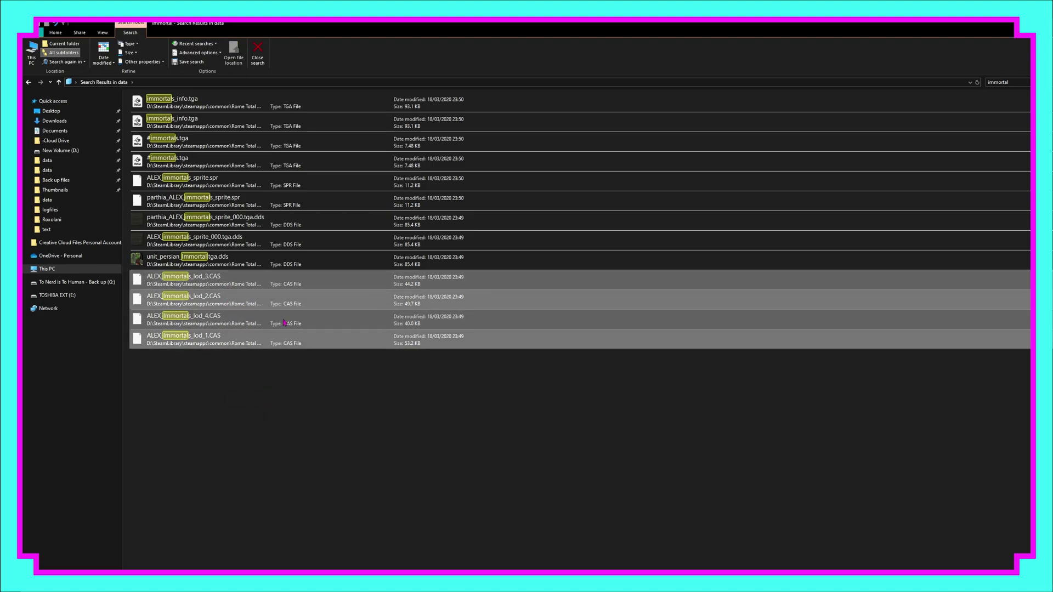
left_click(47, 160)
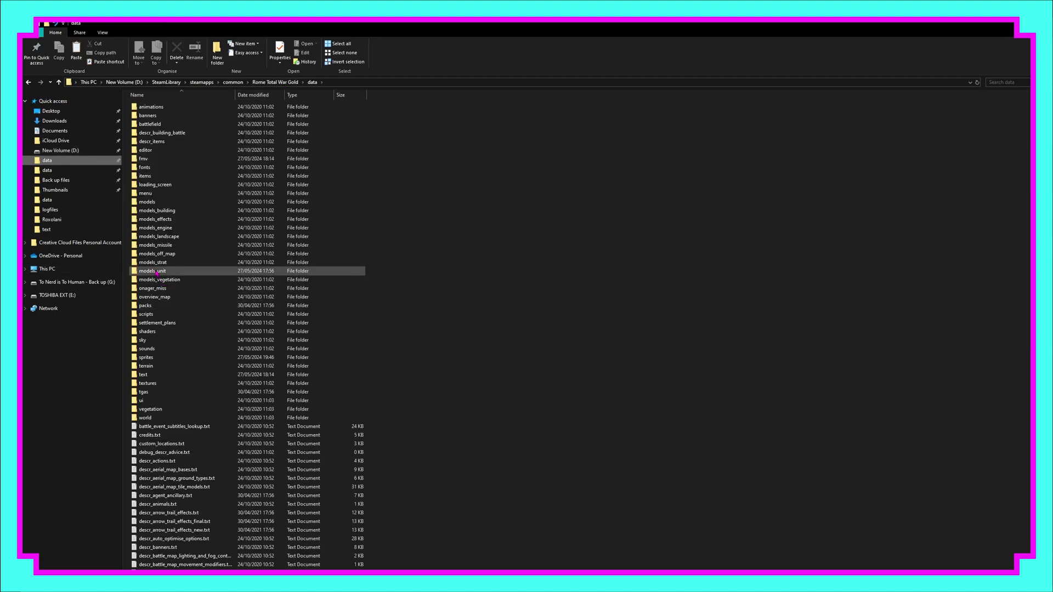
double_click(156, 272)
right_click(392, 246)
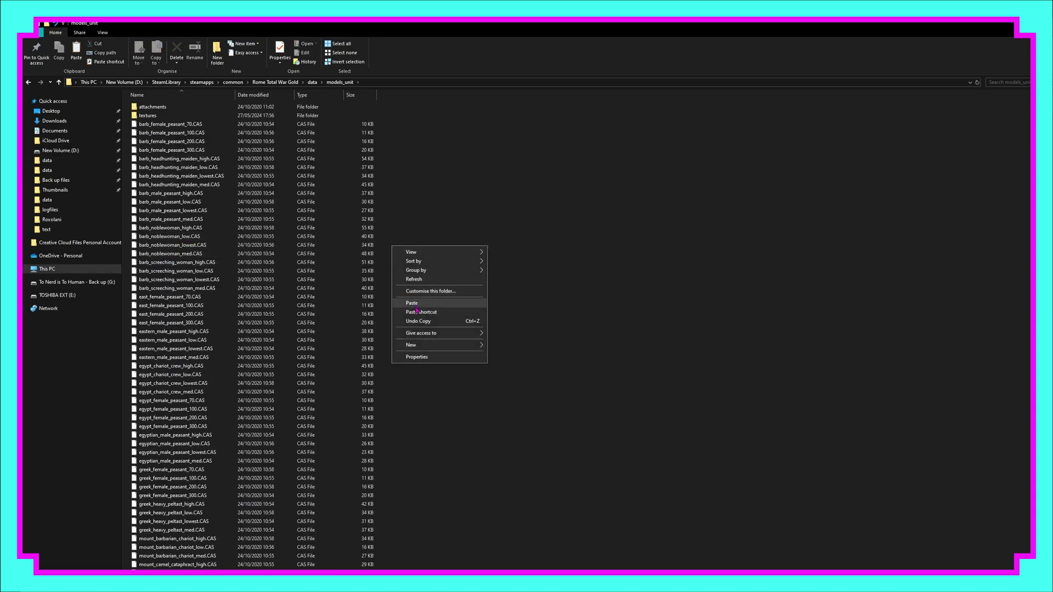
left_click(415, 304)
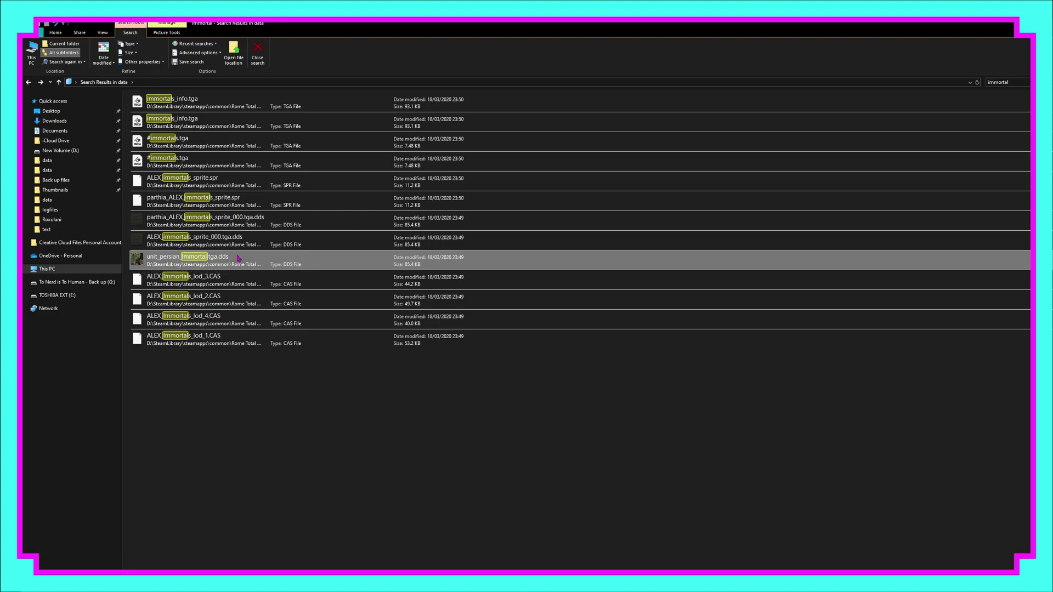
Copy unit_persian_Immortal.tga.dds from the search results into Rome Total War Gold's data/models_unit/textures folder
right_click(238, 258)
left_click(263, 406)
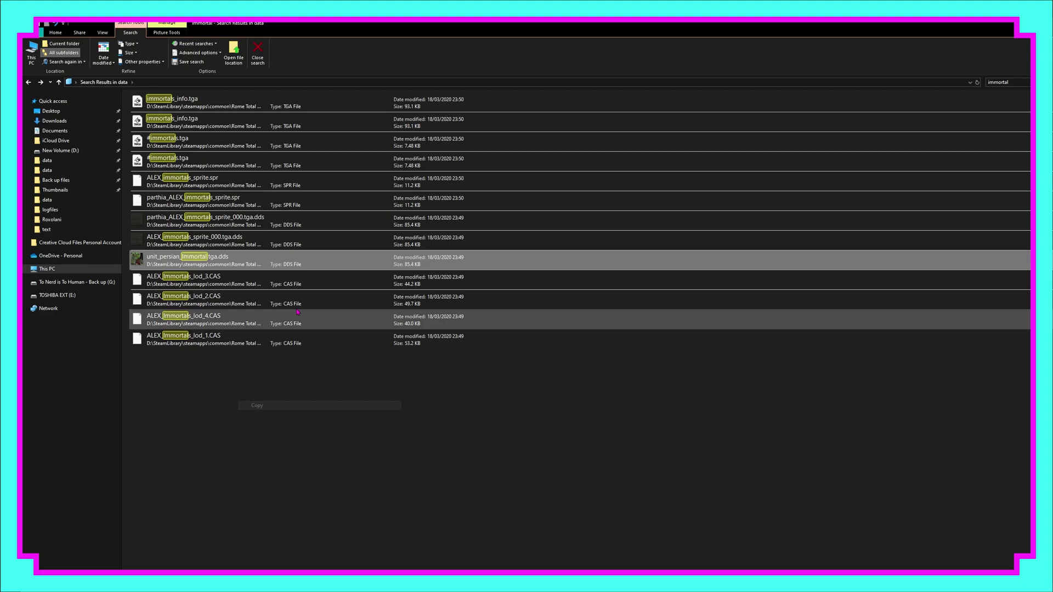
left_click(76, 161)
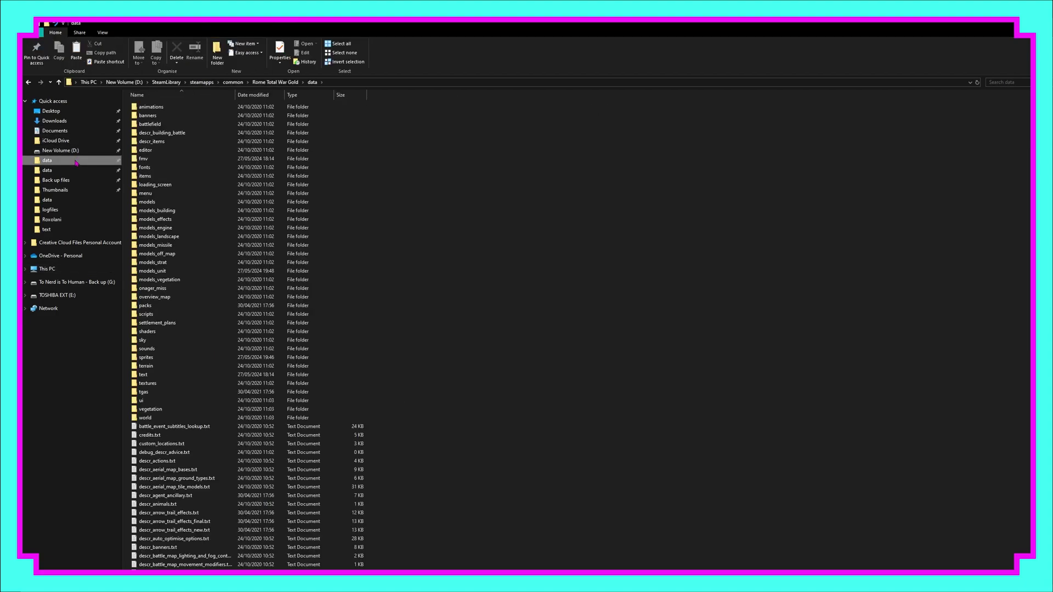
double_click(155, 271)
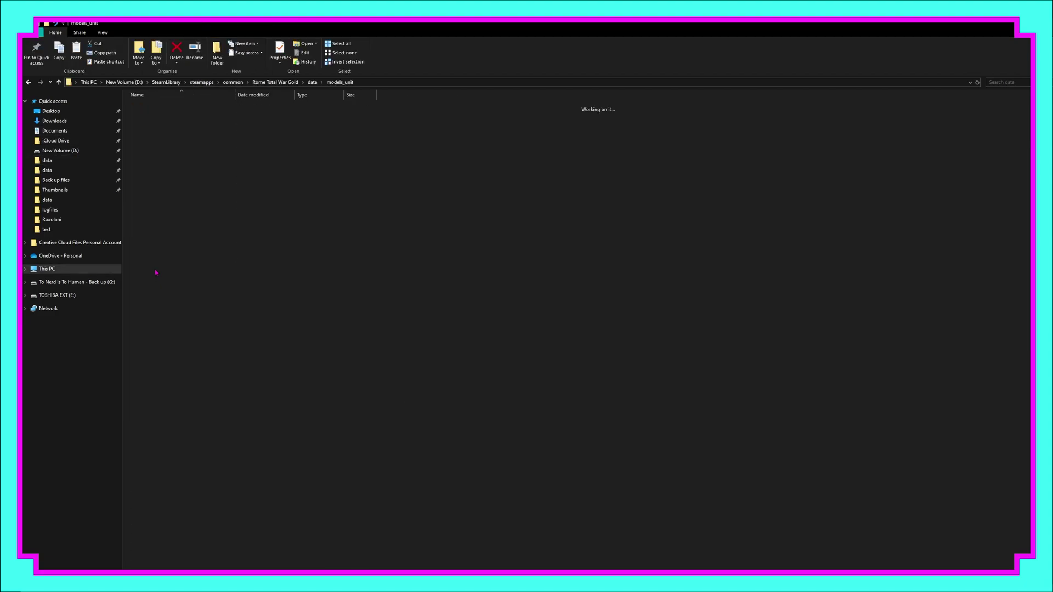
double_click(147, 115)
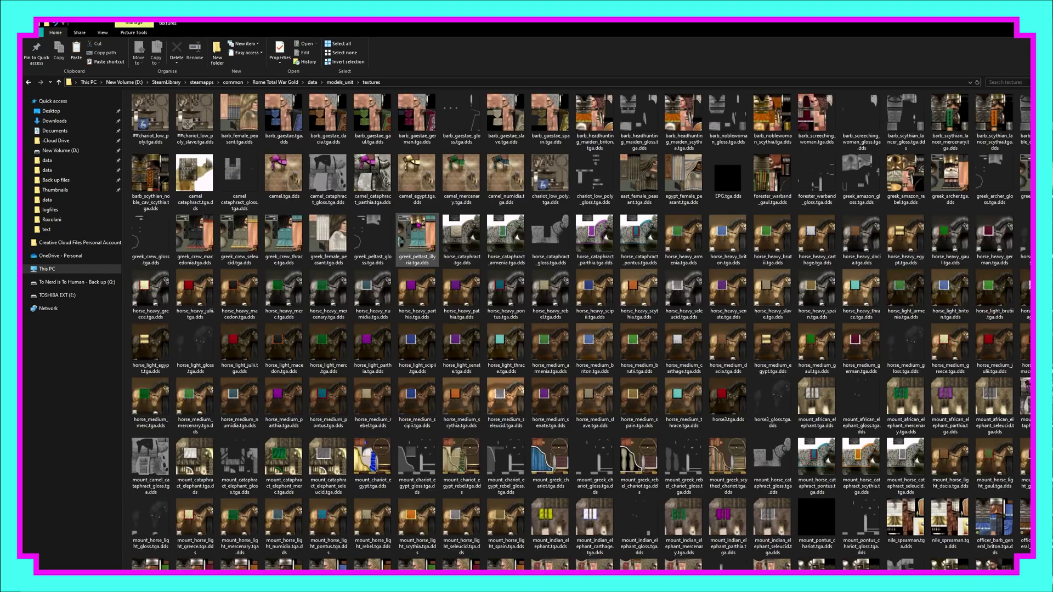
right_click(396, 210)
left_click(409, 266)
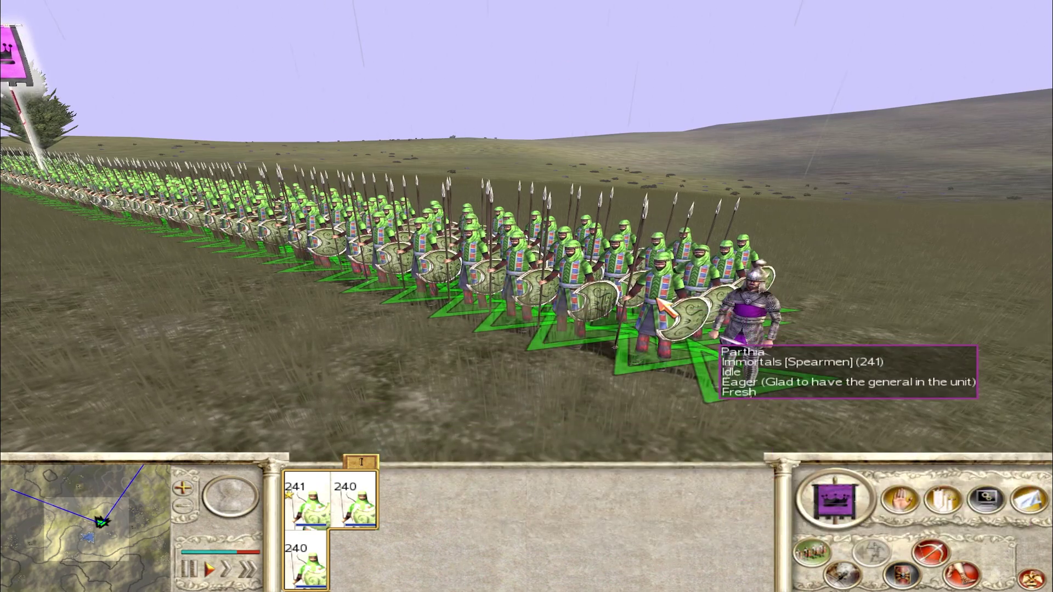
Switch to the Rome Total War battle, inspect the Parthian Immortals, then pause and review their unit information scroll
key("a")
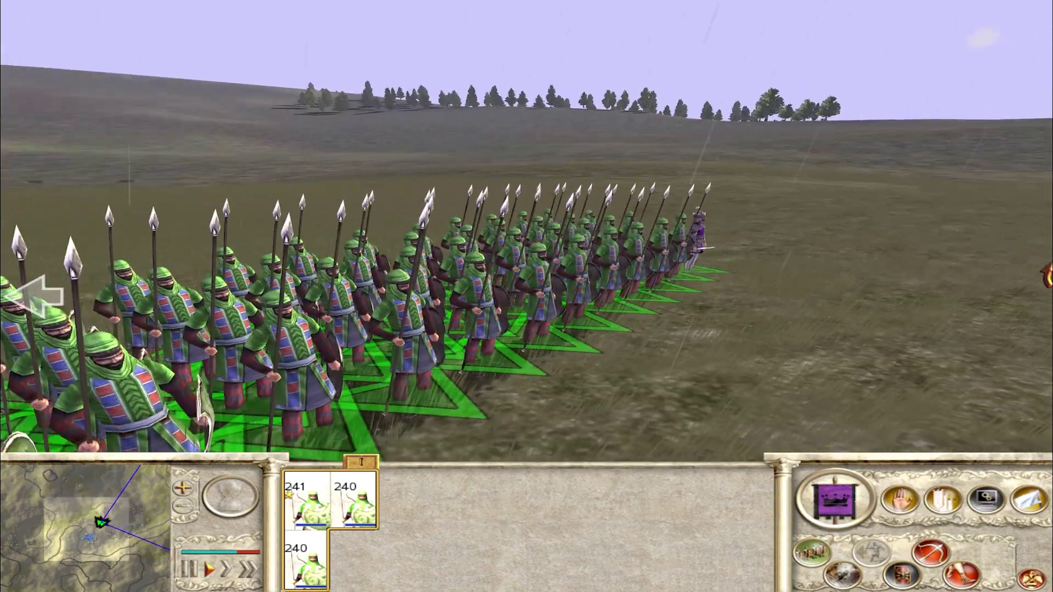
key("d")
key("a")
key("d")
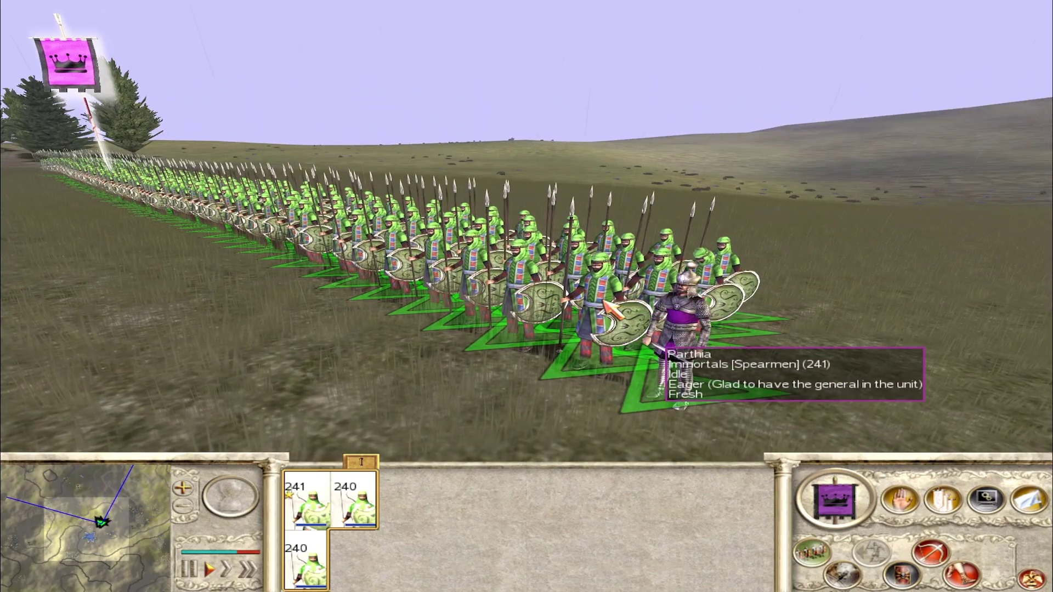
key("p")
right_click(353, 518)
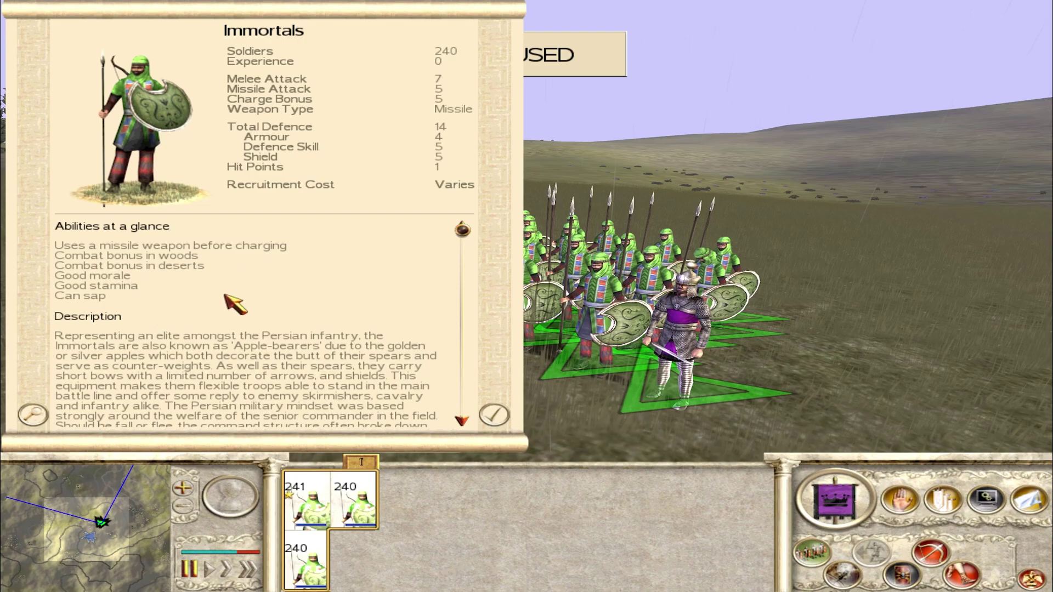
left_click(493, 417)
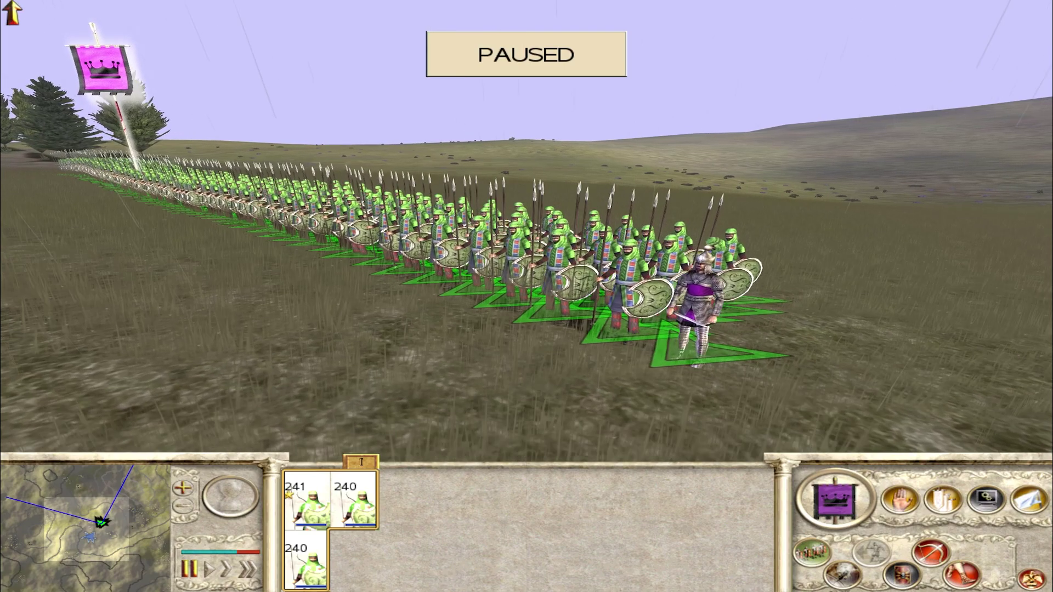
Examine the Immortals' ranks from several angles, and view the opposing Britannia Graal Knights up close
key("Left")
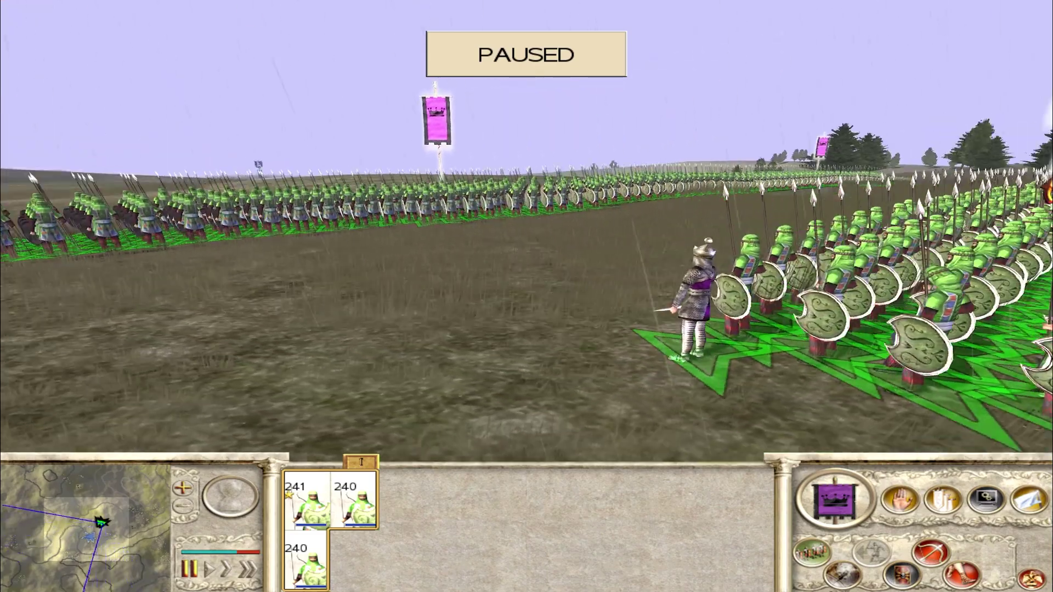
mouse_move(767, 247)
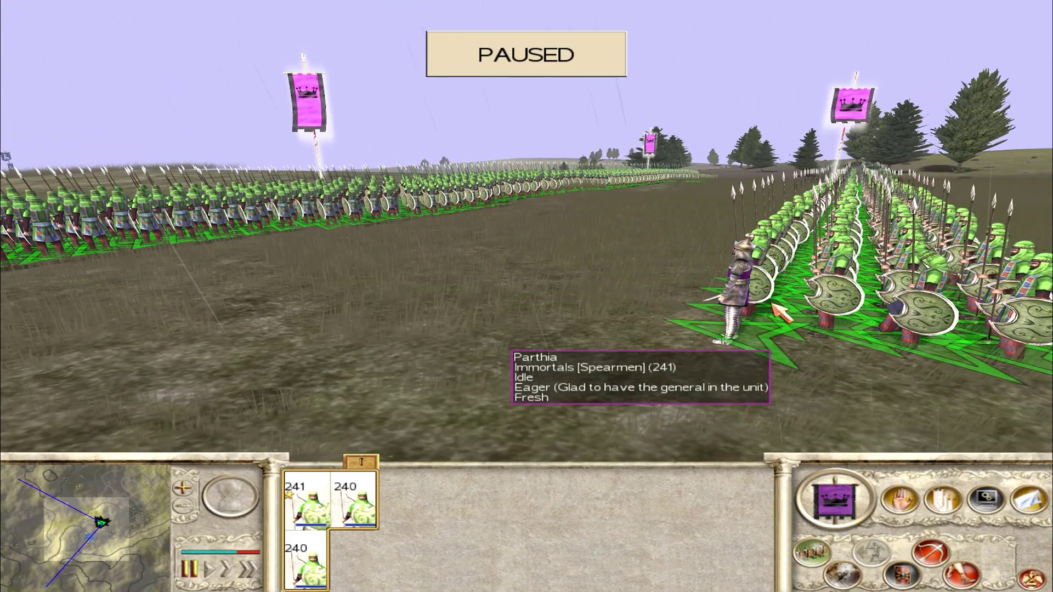
key("Left")
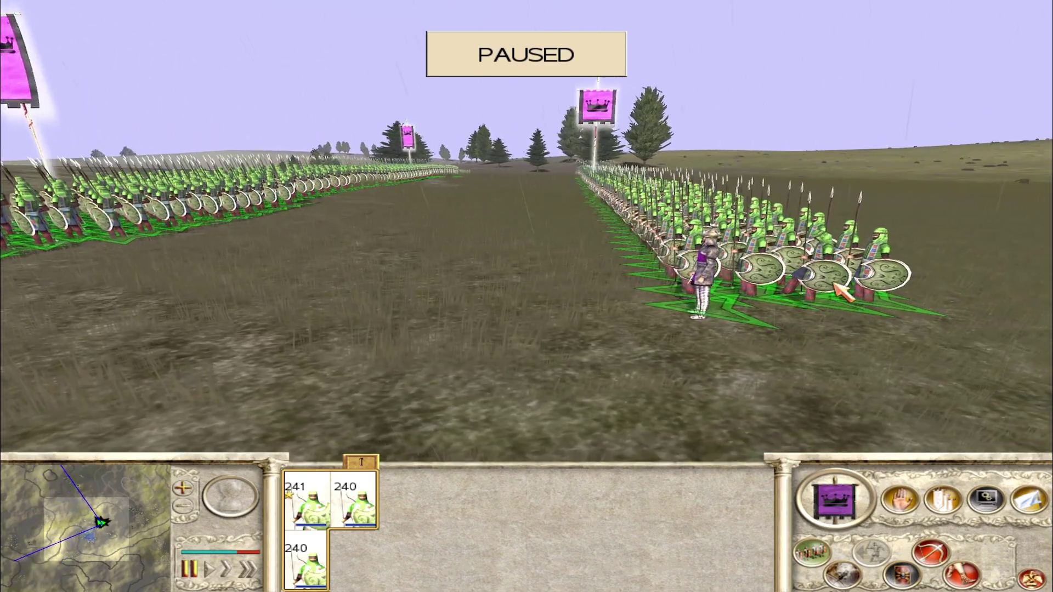
key("Left")
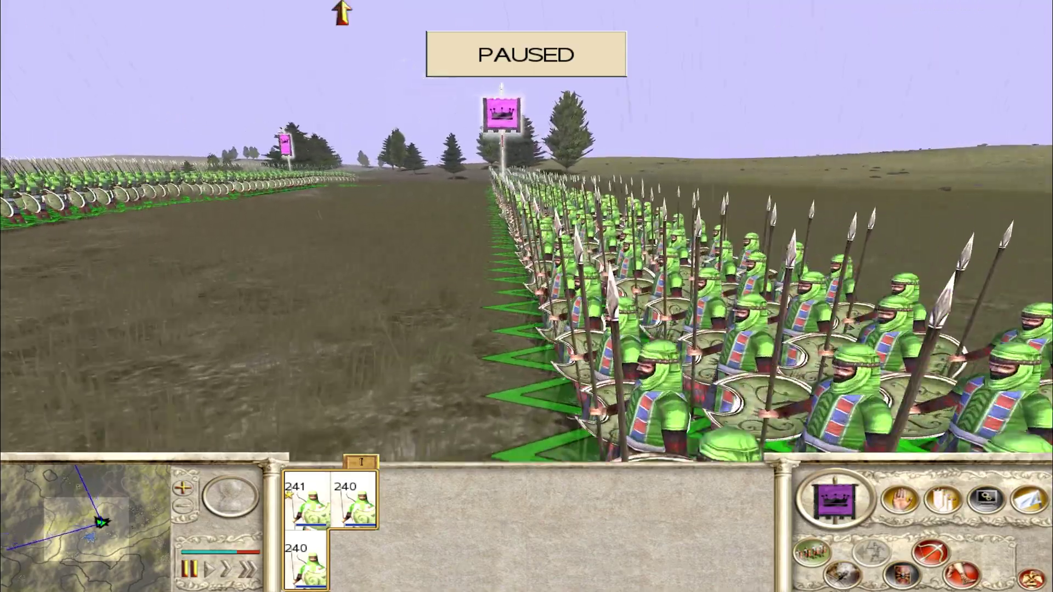
key("Left")
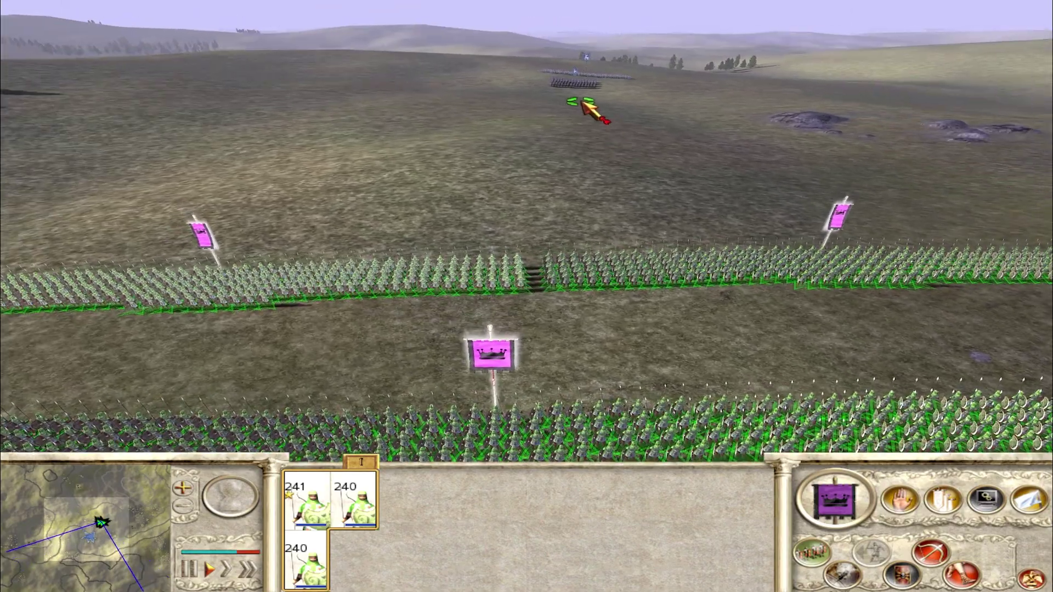
middle_click(573, 91)
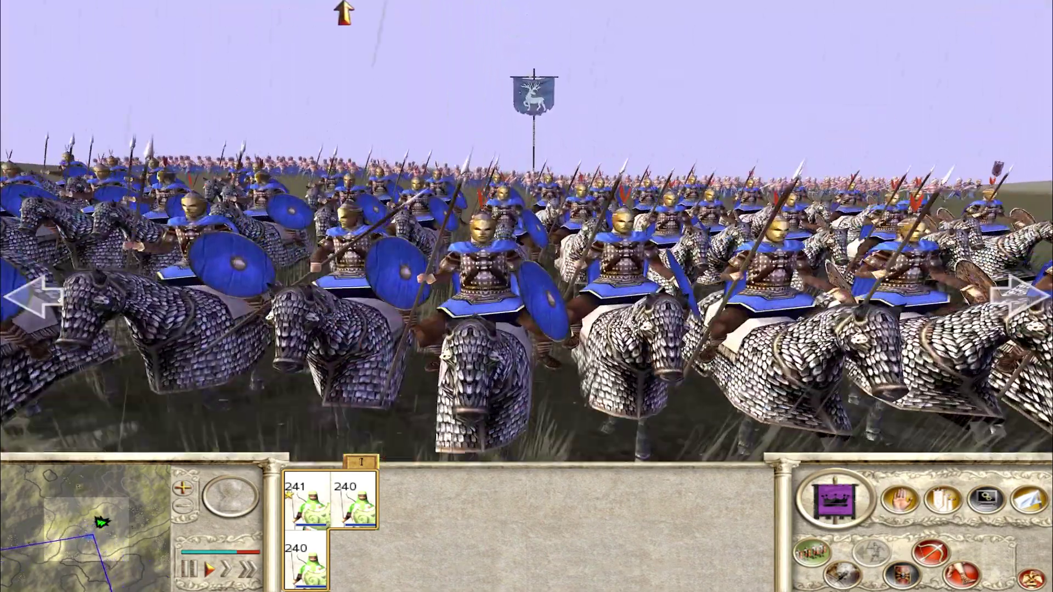
mouse_move(343, 11)
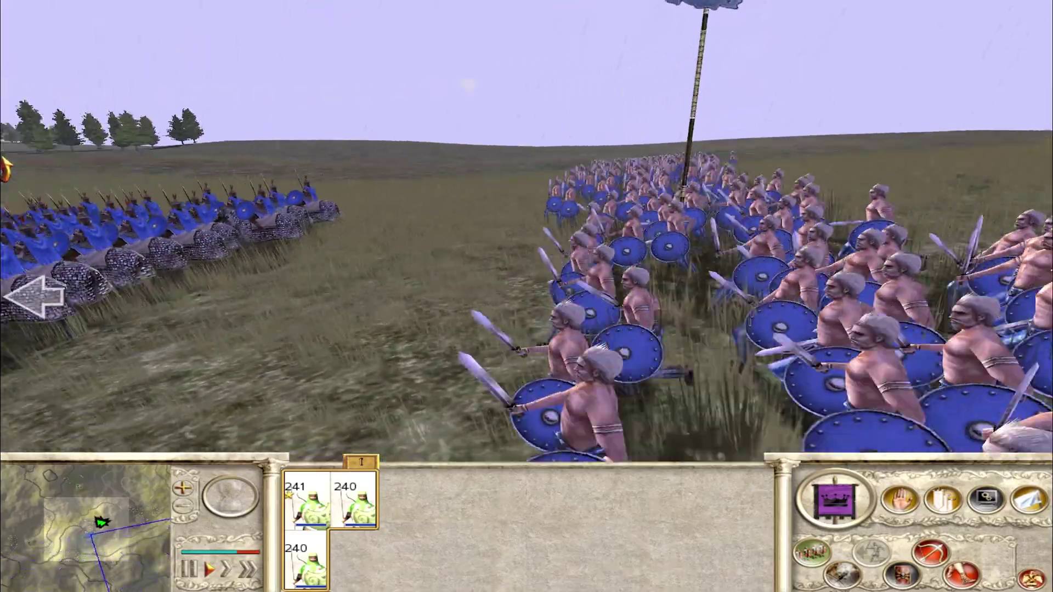
Speed the battle up to triple, focus the camera on the general's Immortals unit, and return to normal game speed
mouse_move(7, 296)
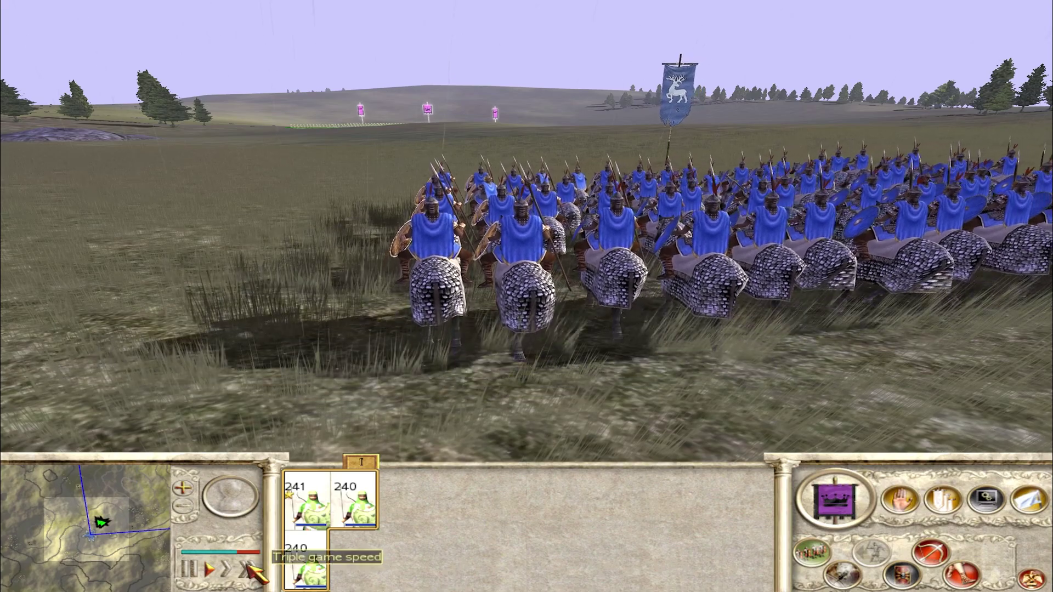
left_click(243, 567)
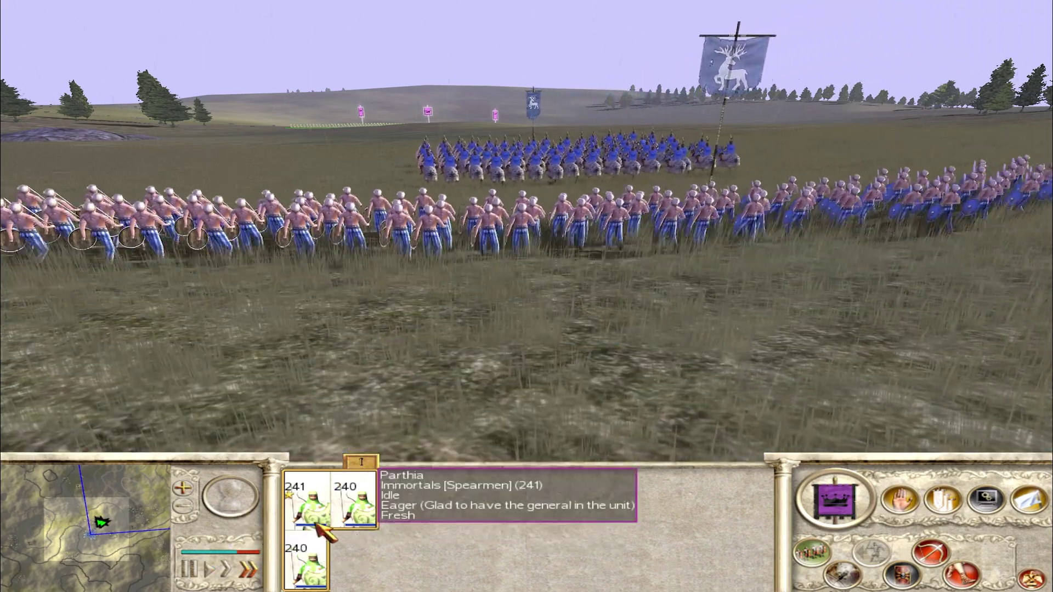
double_click(307, 499)
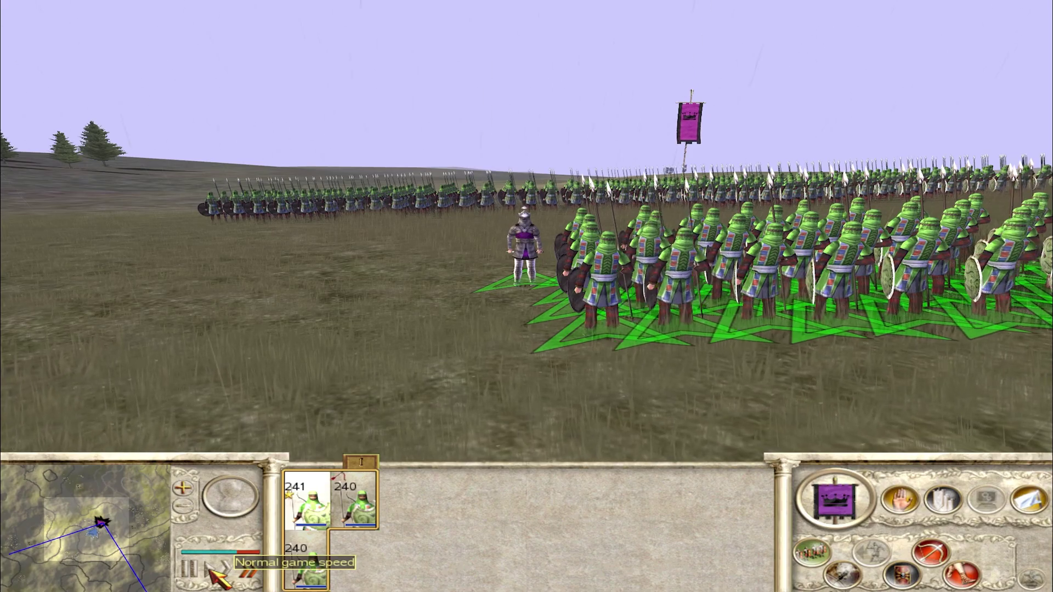
left_click(209, 569)
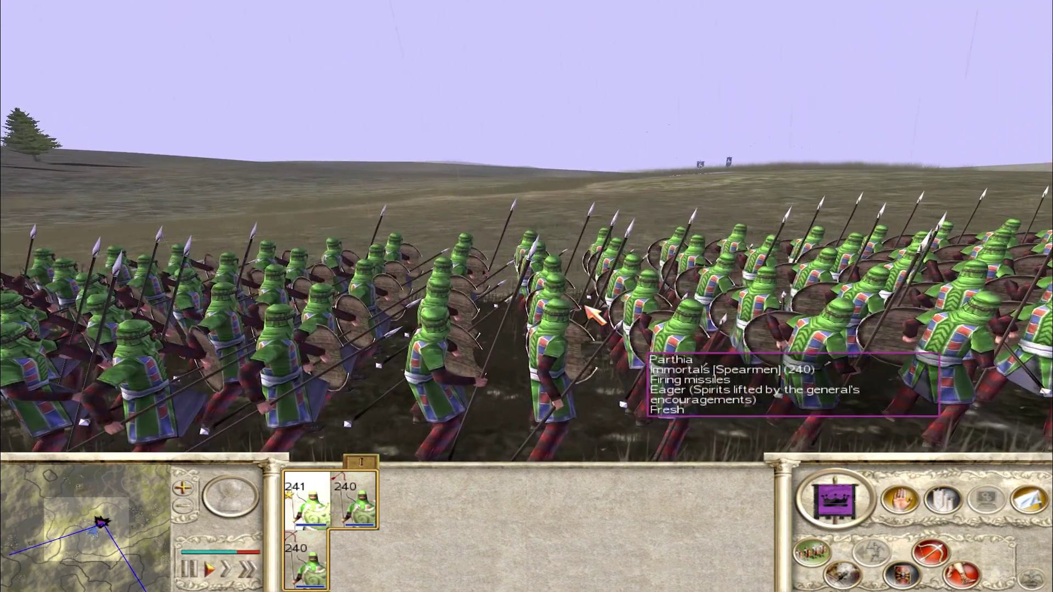
Select the front Immortals unit and examine its soldiers from several angles as they fire missiles
left_click(589, 307)
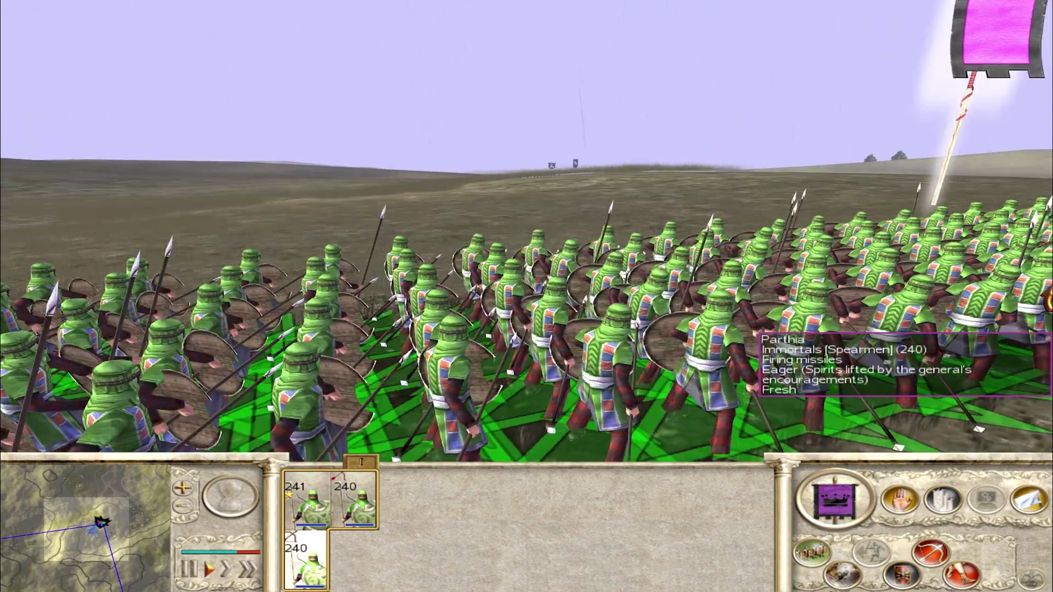
key("e")
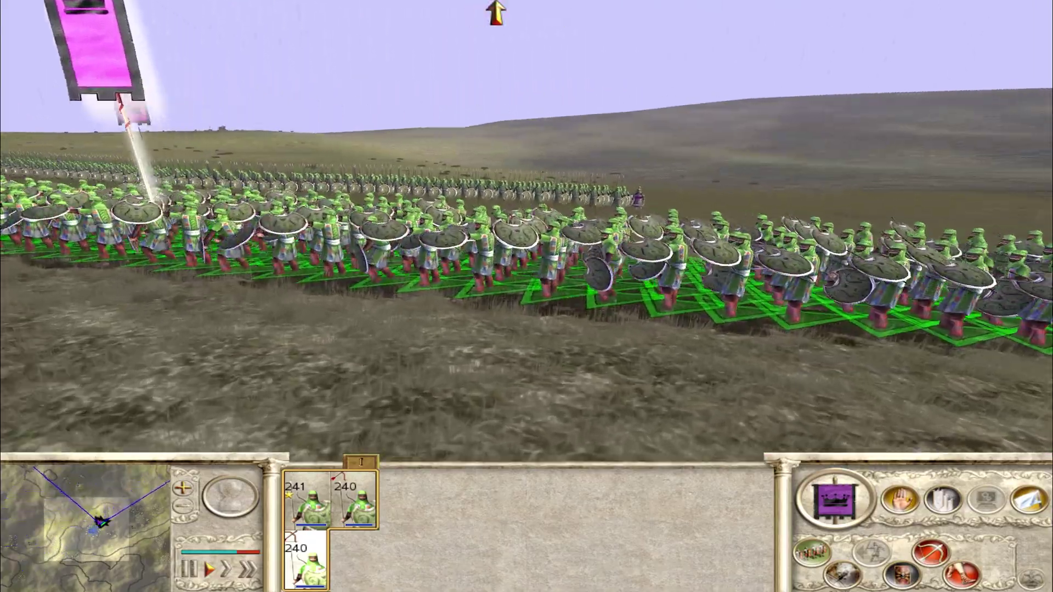
key("e")
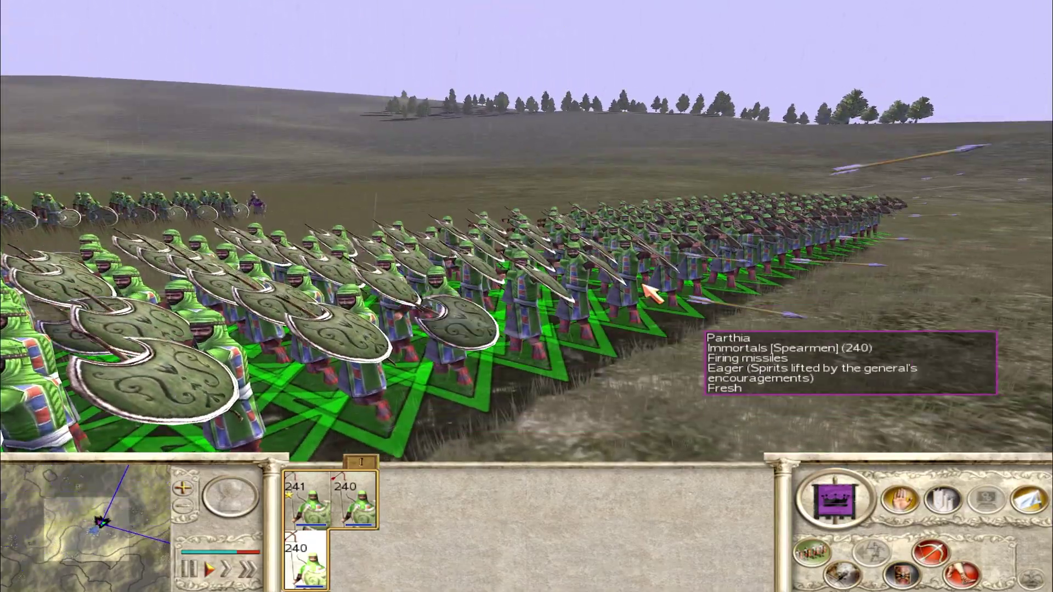
key("e")
scroll(694, 170, "down", 5)
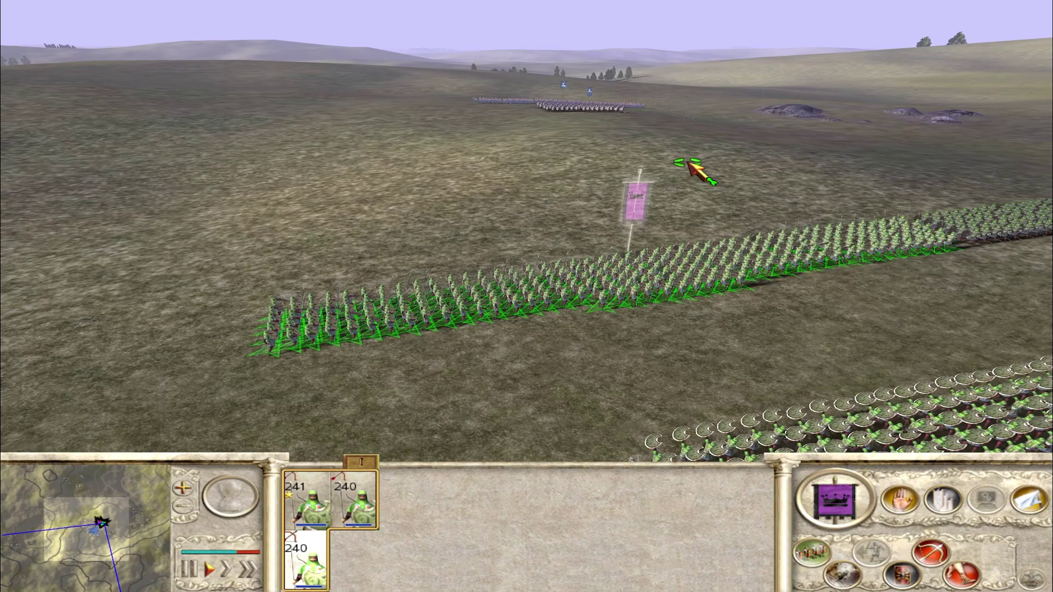
Move the view across the field to the advancing Britannia army and examine the Graal Knights on the march
scroll(689, 164, "down", 2)
key("w")
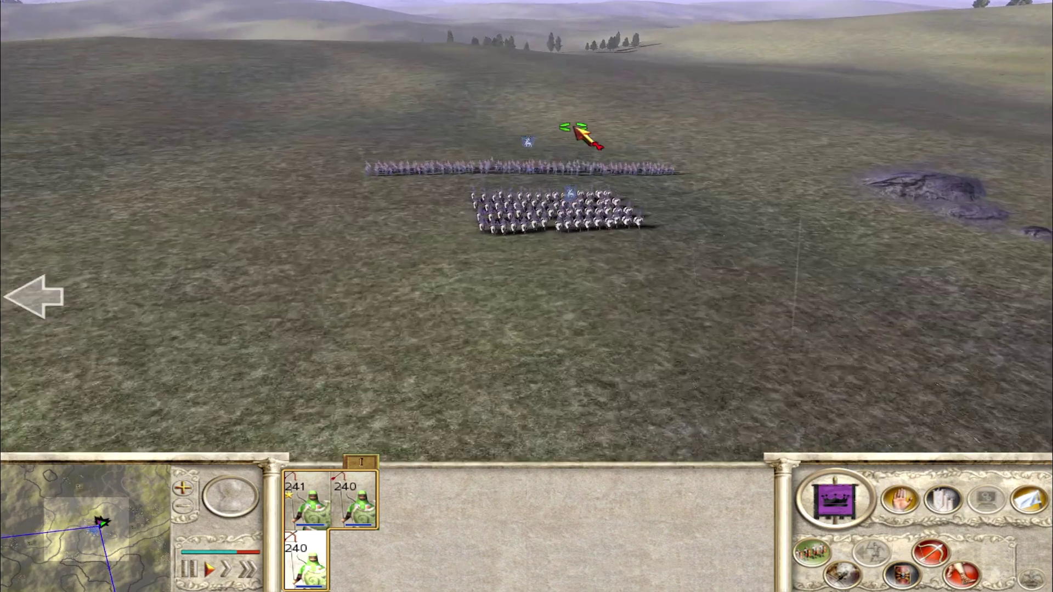
scroll(578, 164, "up", 5)
key("e")
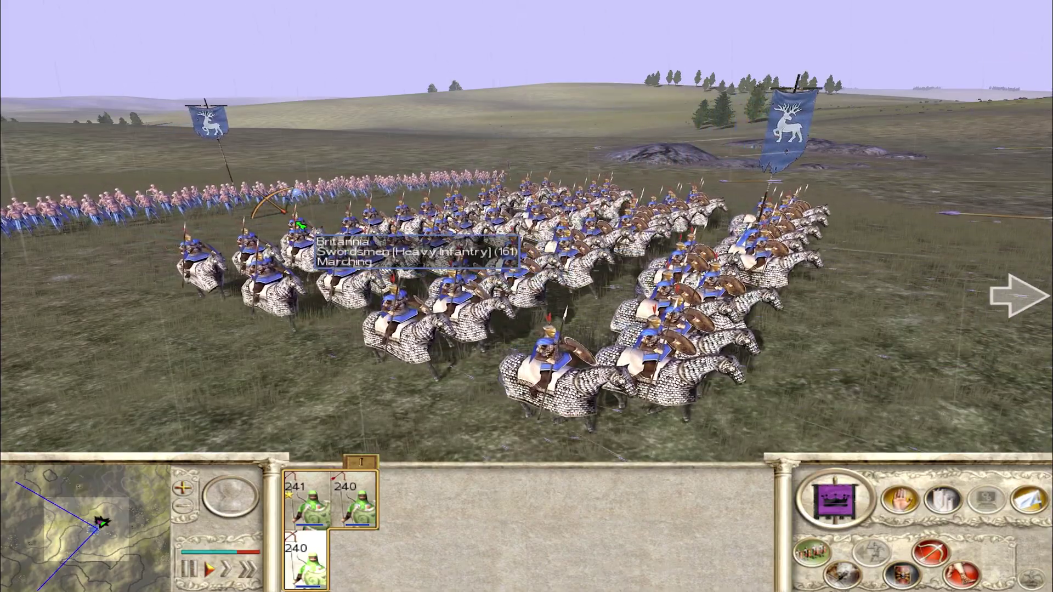
key("e")
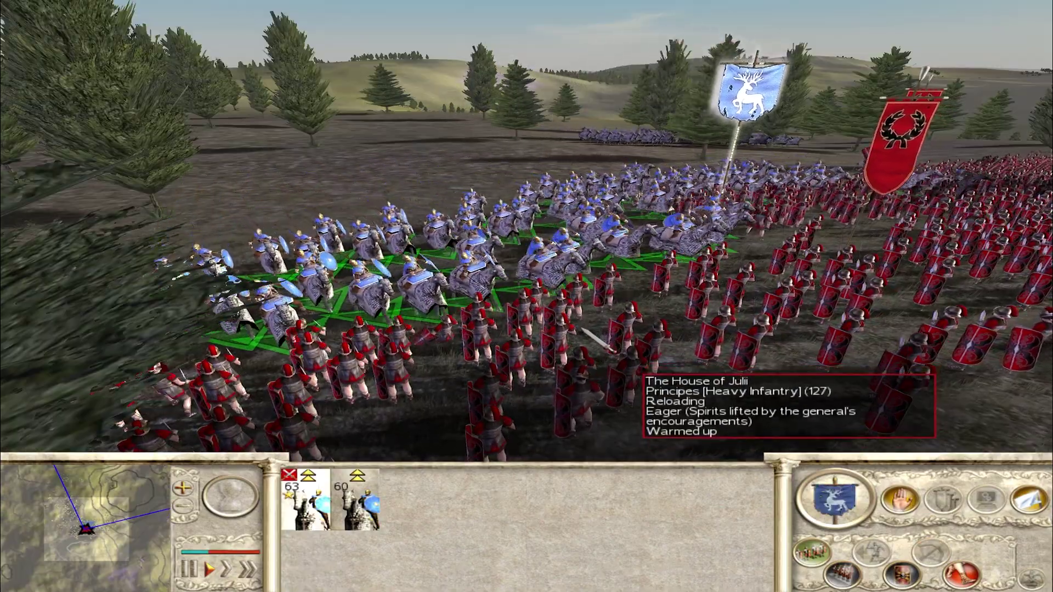
Examine the Britannia Graal Knights from different sides as they fight the House of Julii's infantry in melee
key("e")
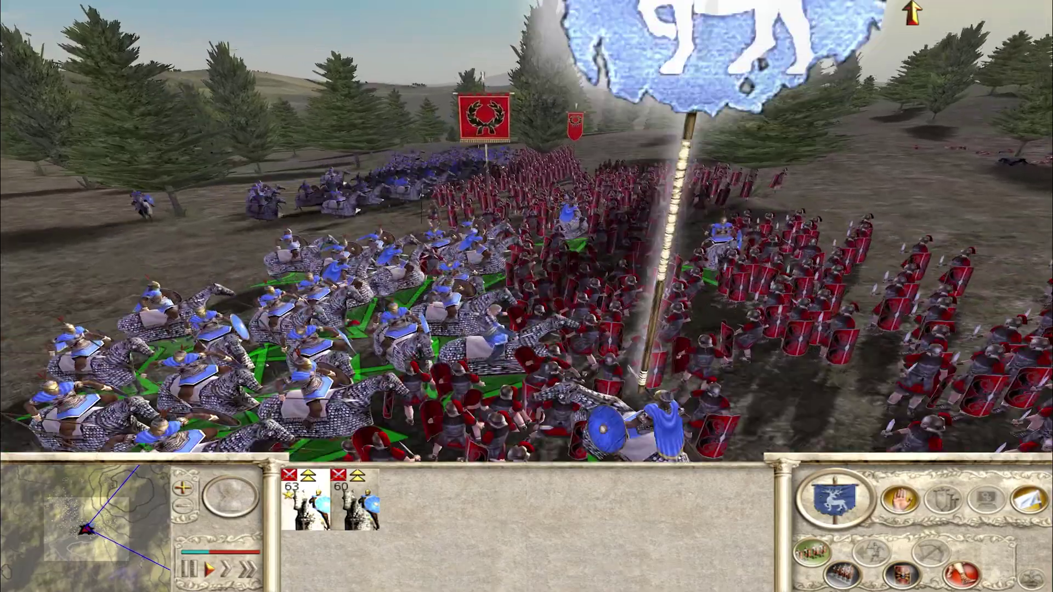
mouse_move(912, 13)
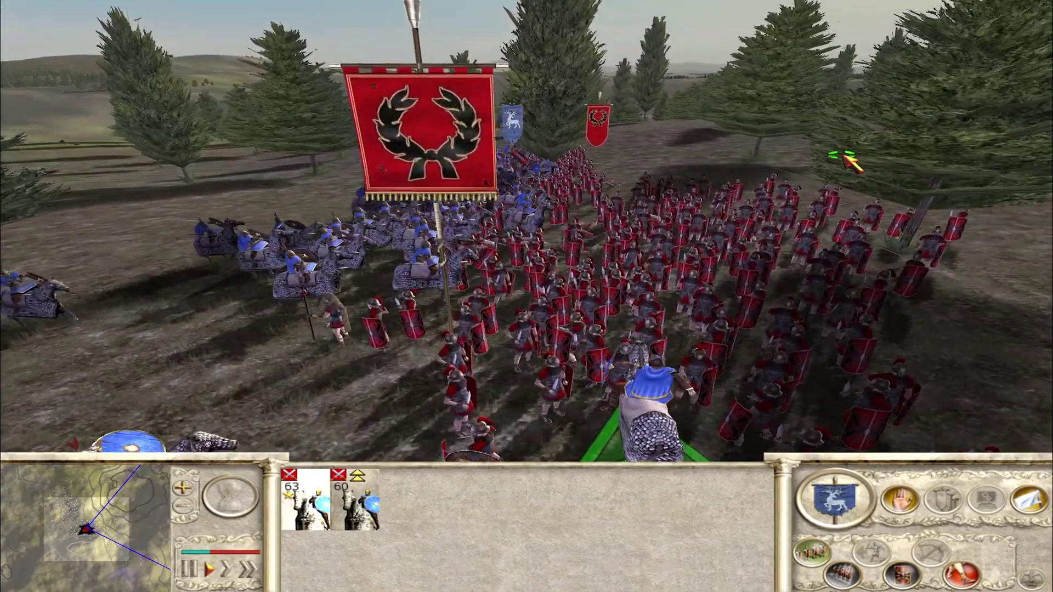